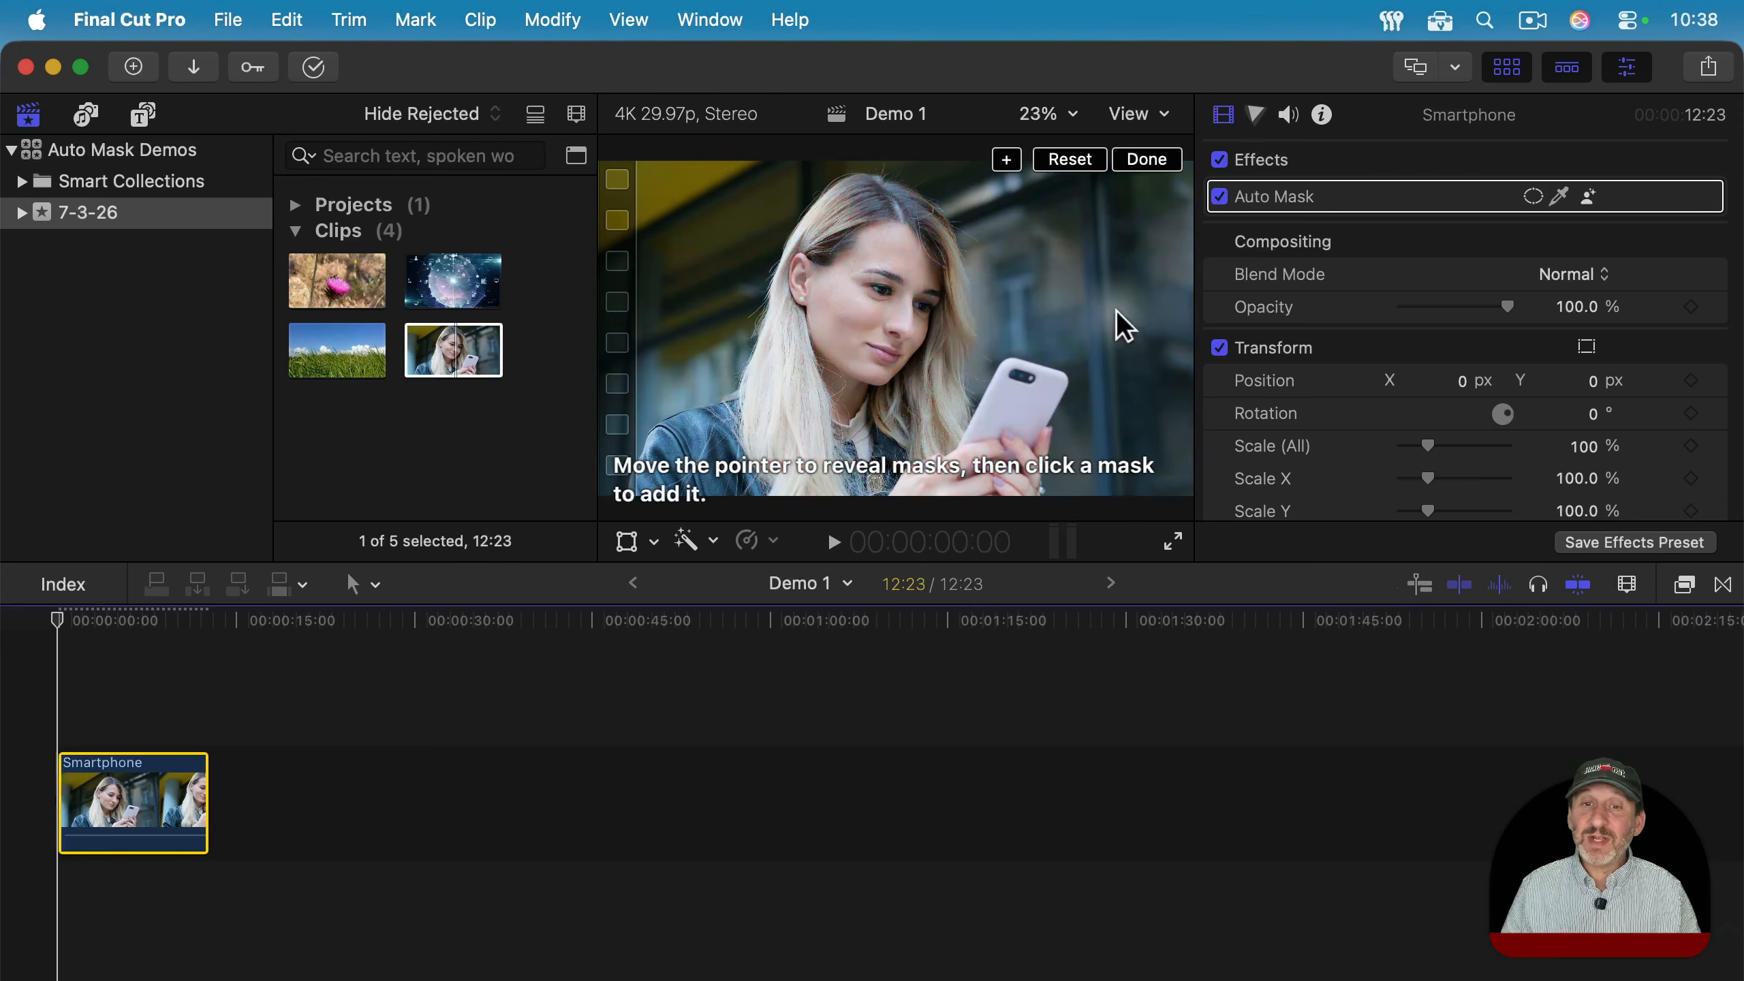
- Add an auto mask of type People to the Smartphone clip
click(1007, 161)
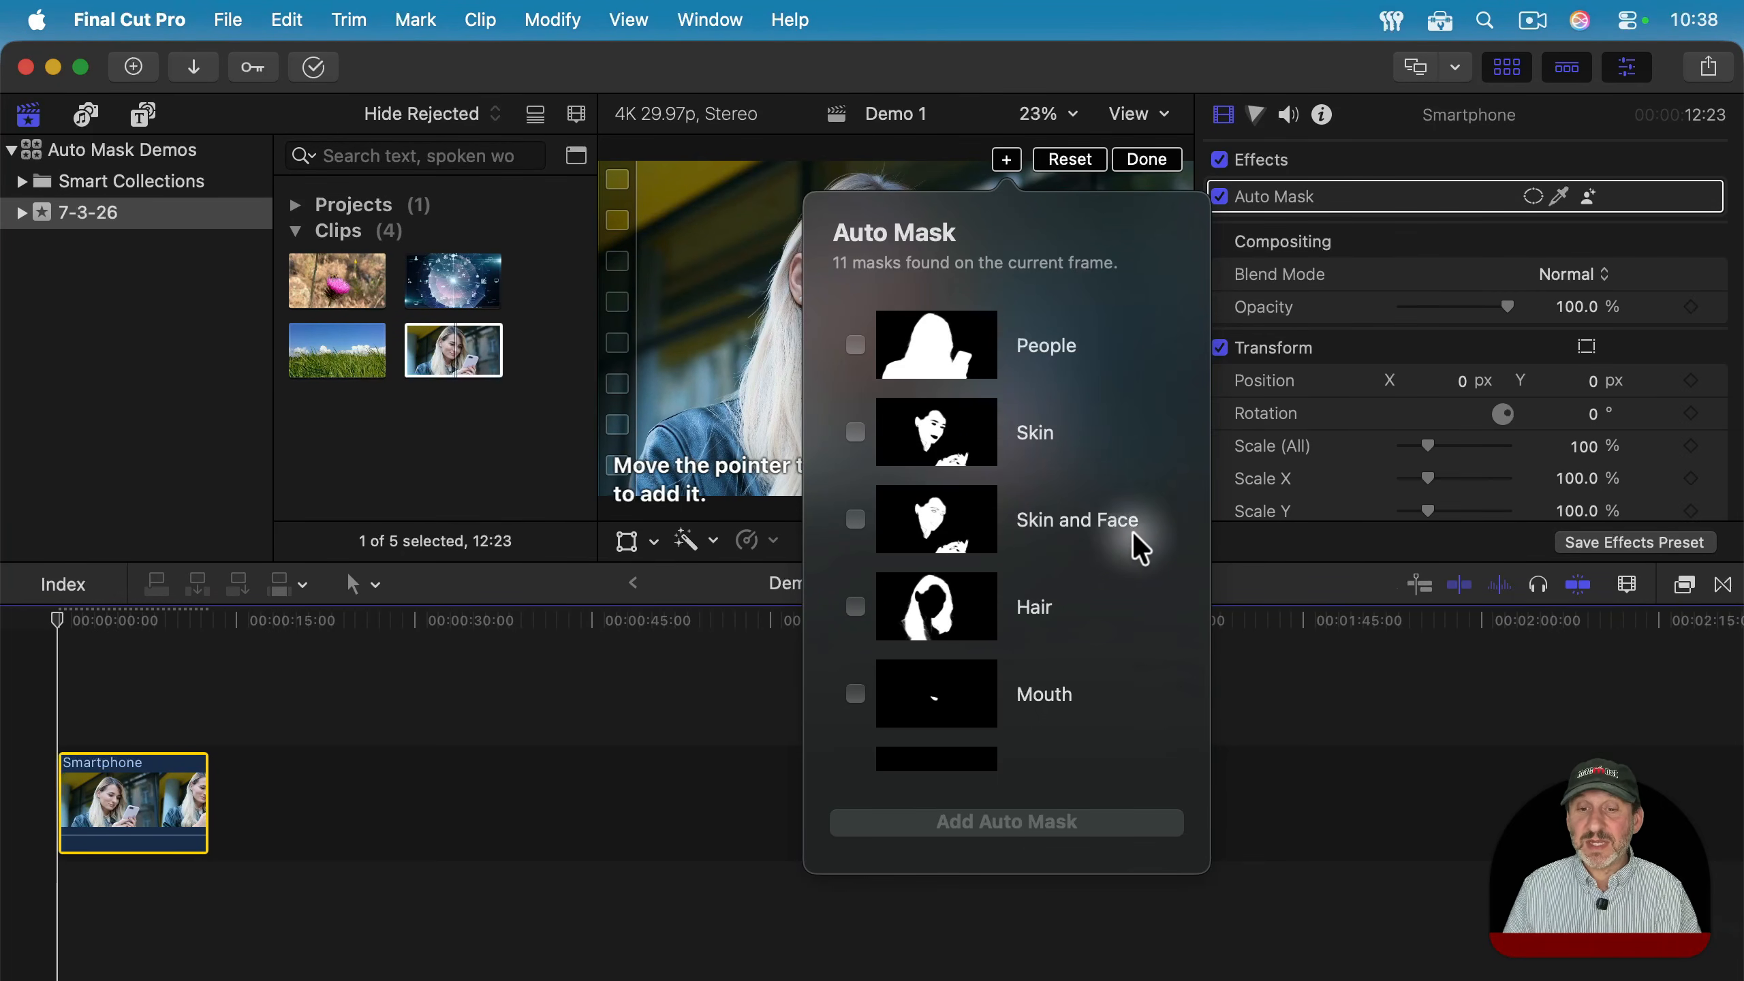
scroll(1090, 712, down, 10)
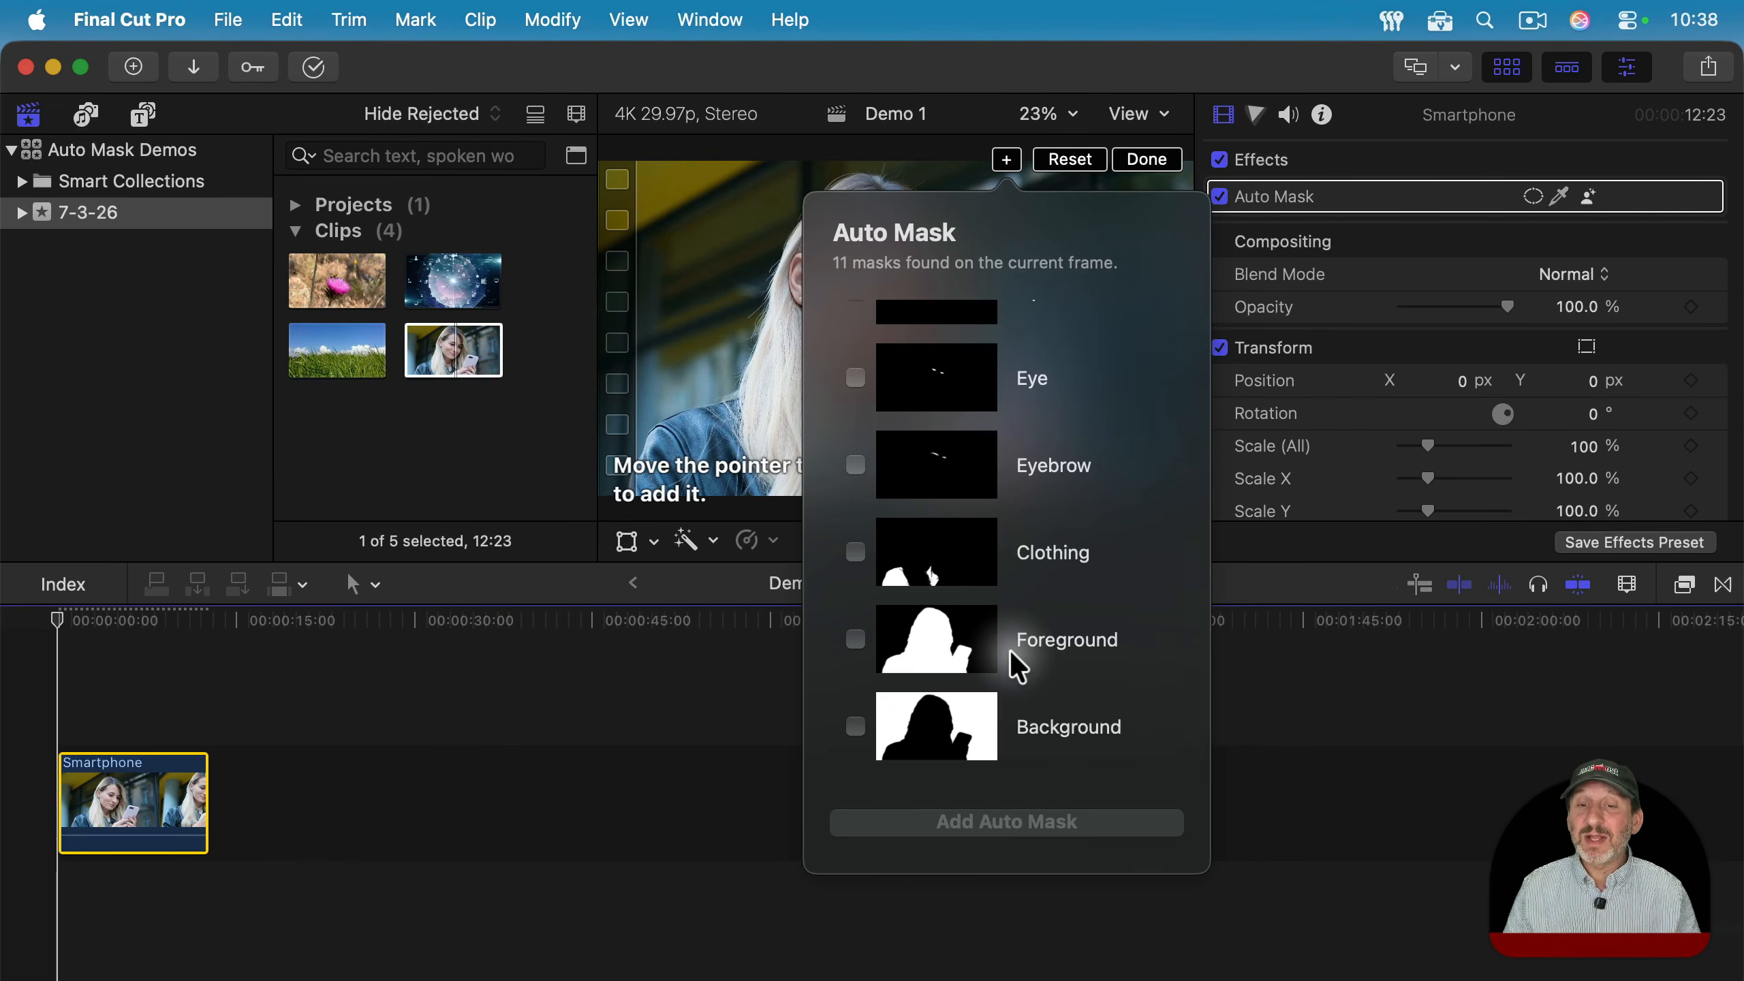
scroll(988, 454, up, 5)
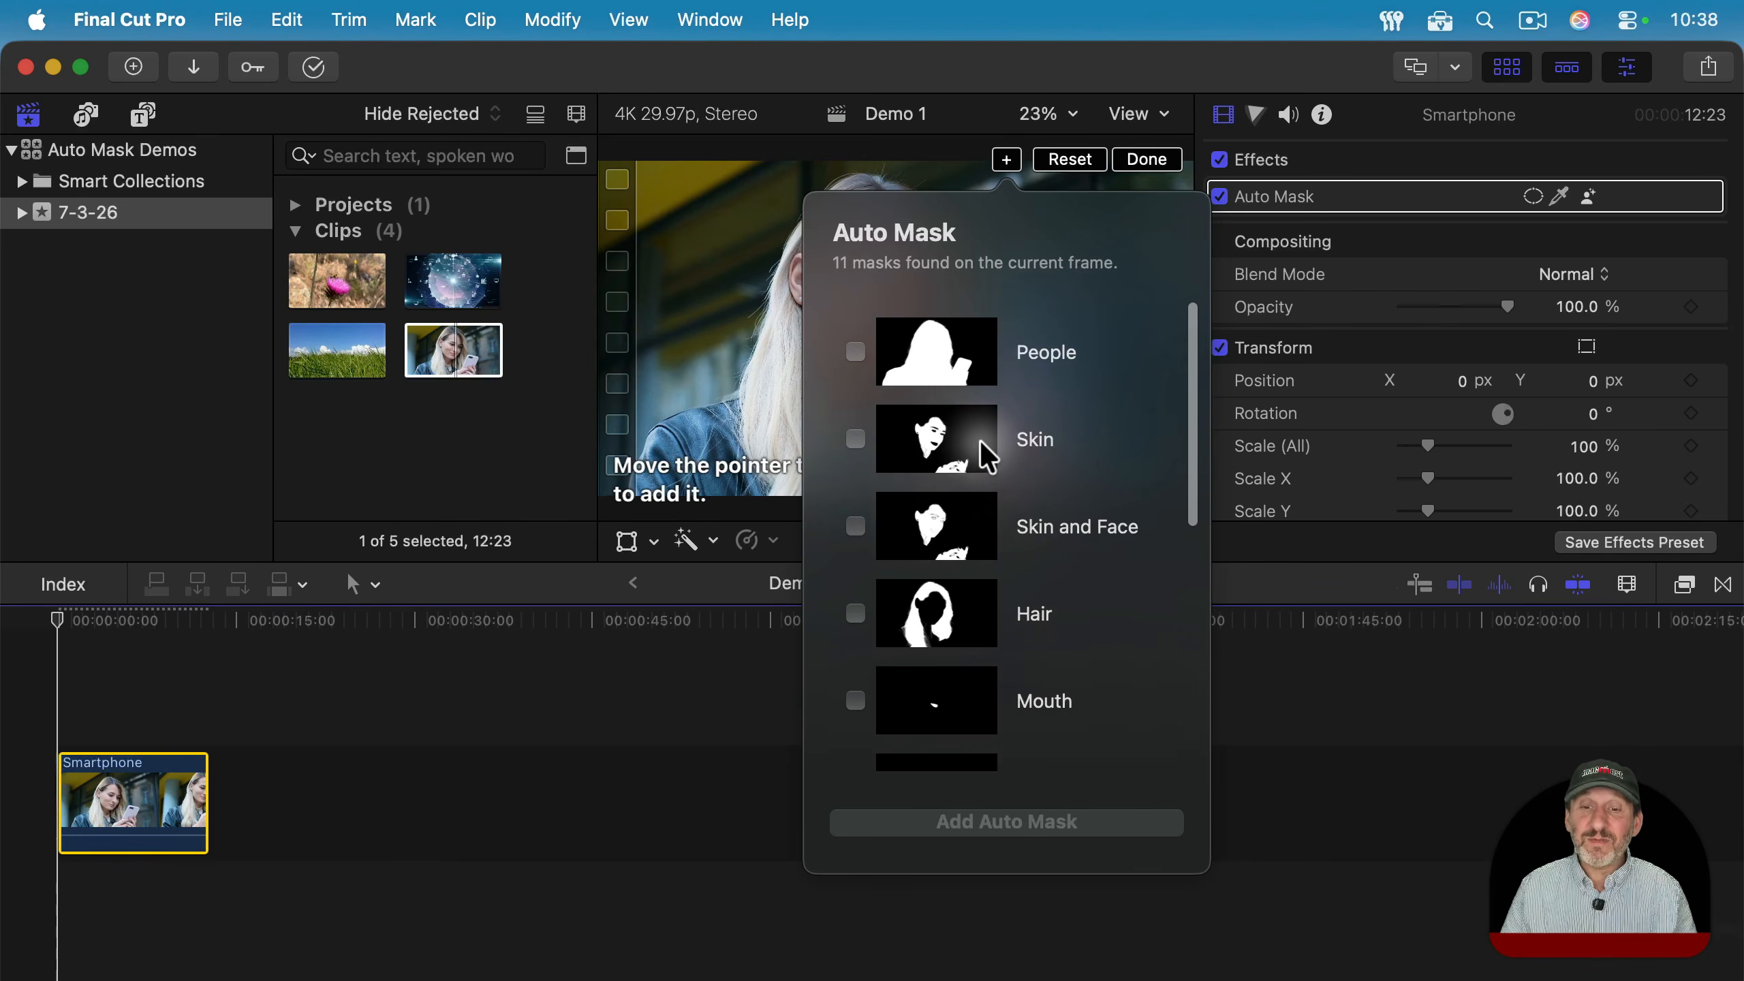
click(855, 345)
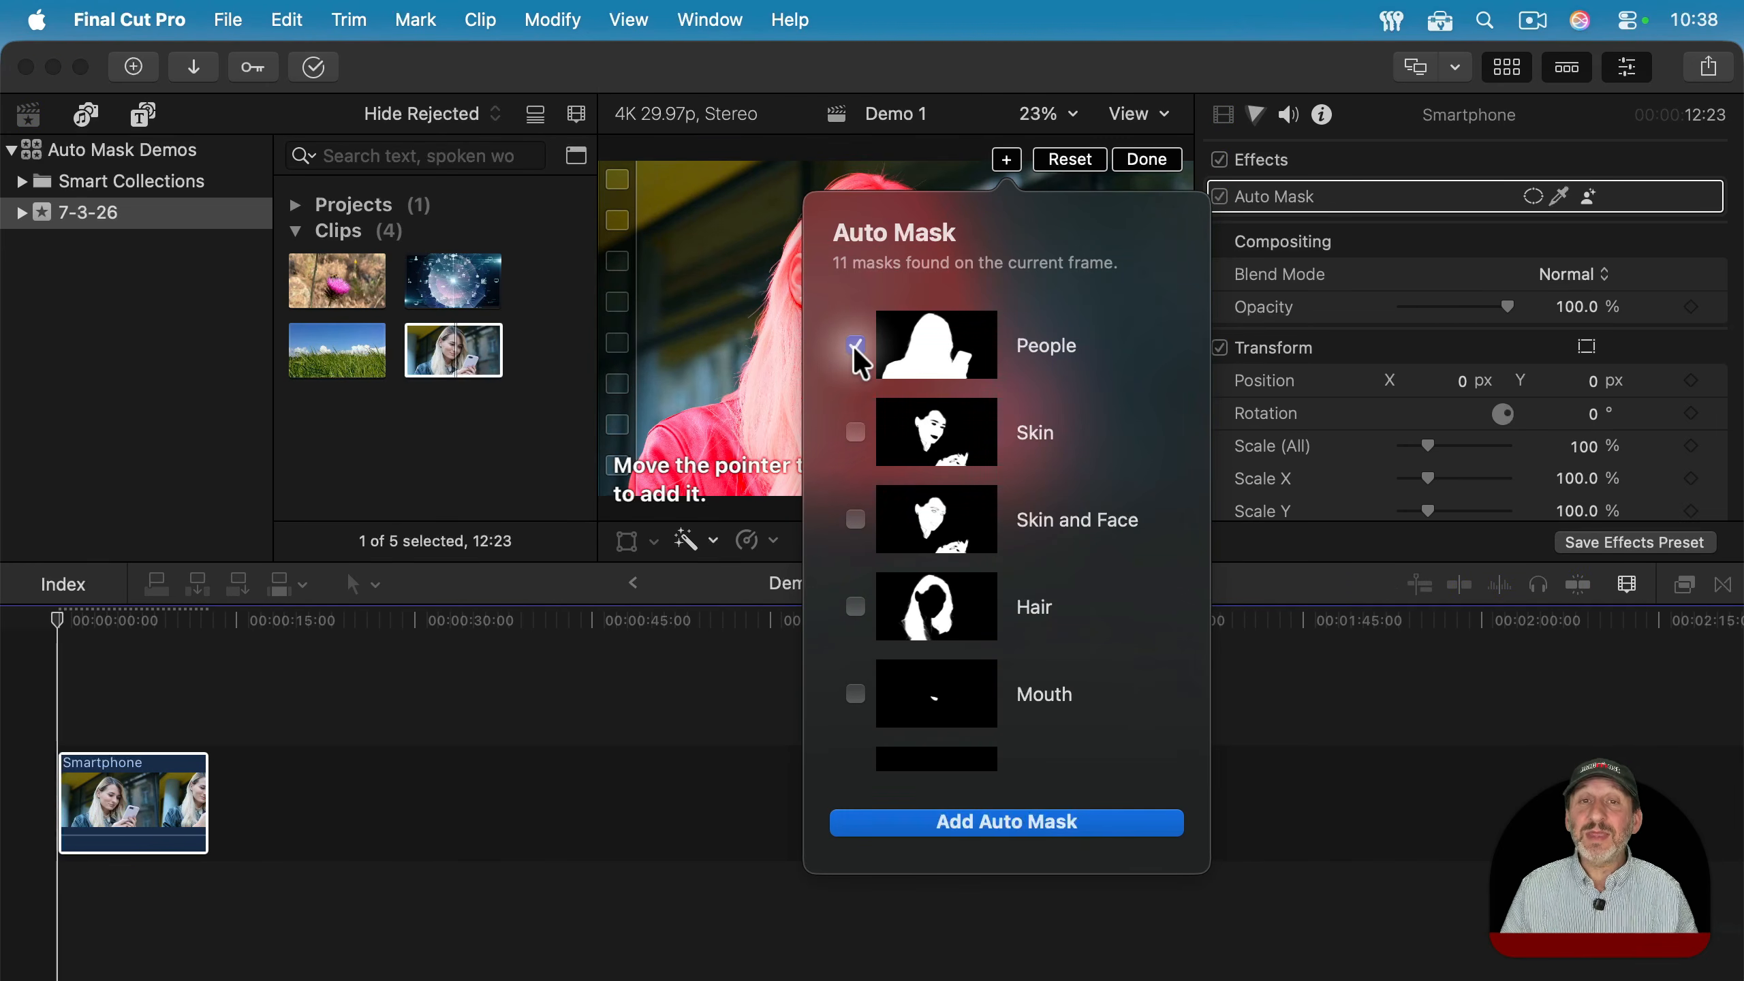
click(995, 821)
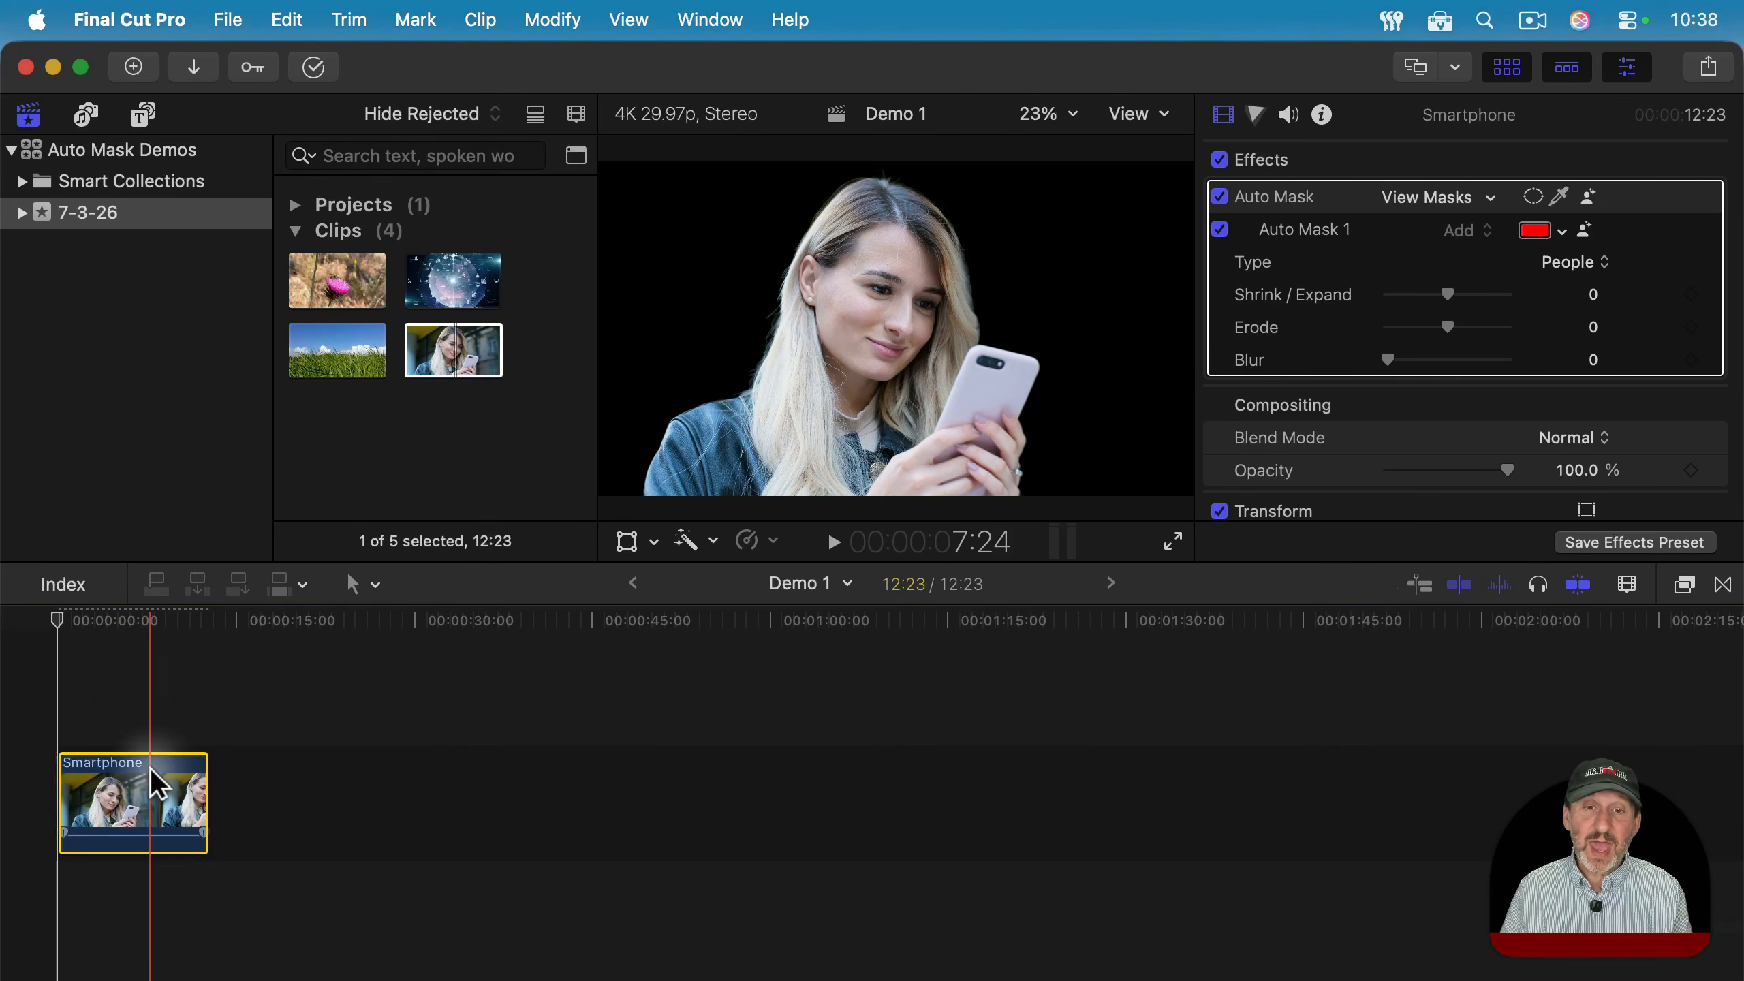
- Park the playhead past the middle of the Smartphone clip and compare the image with the auto mask disabled and enabled
click(151, 733)
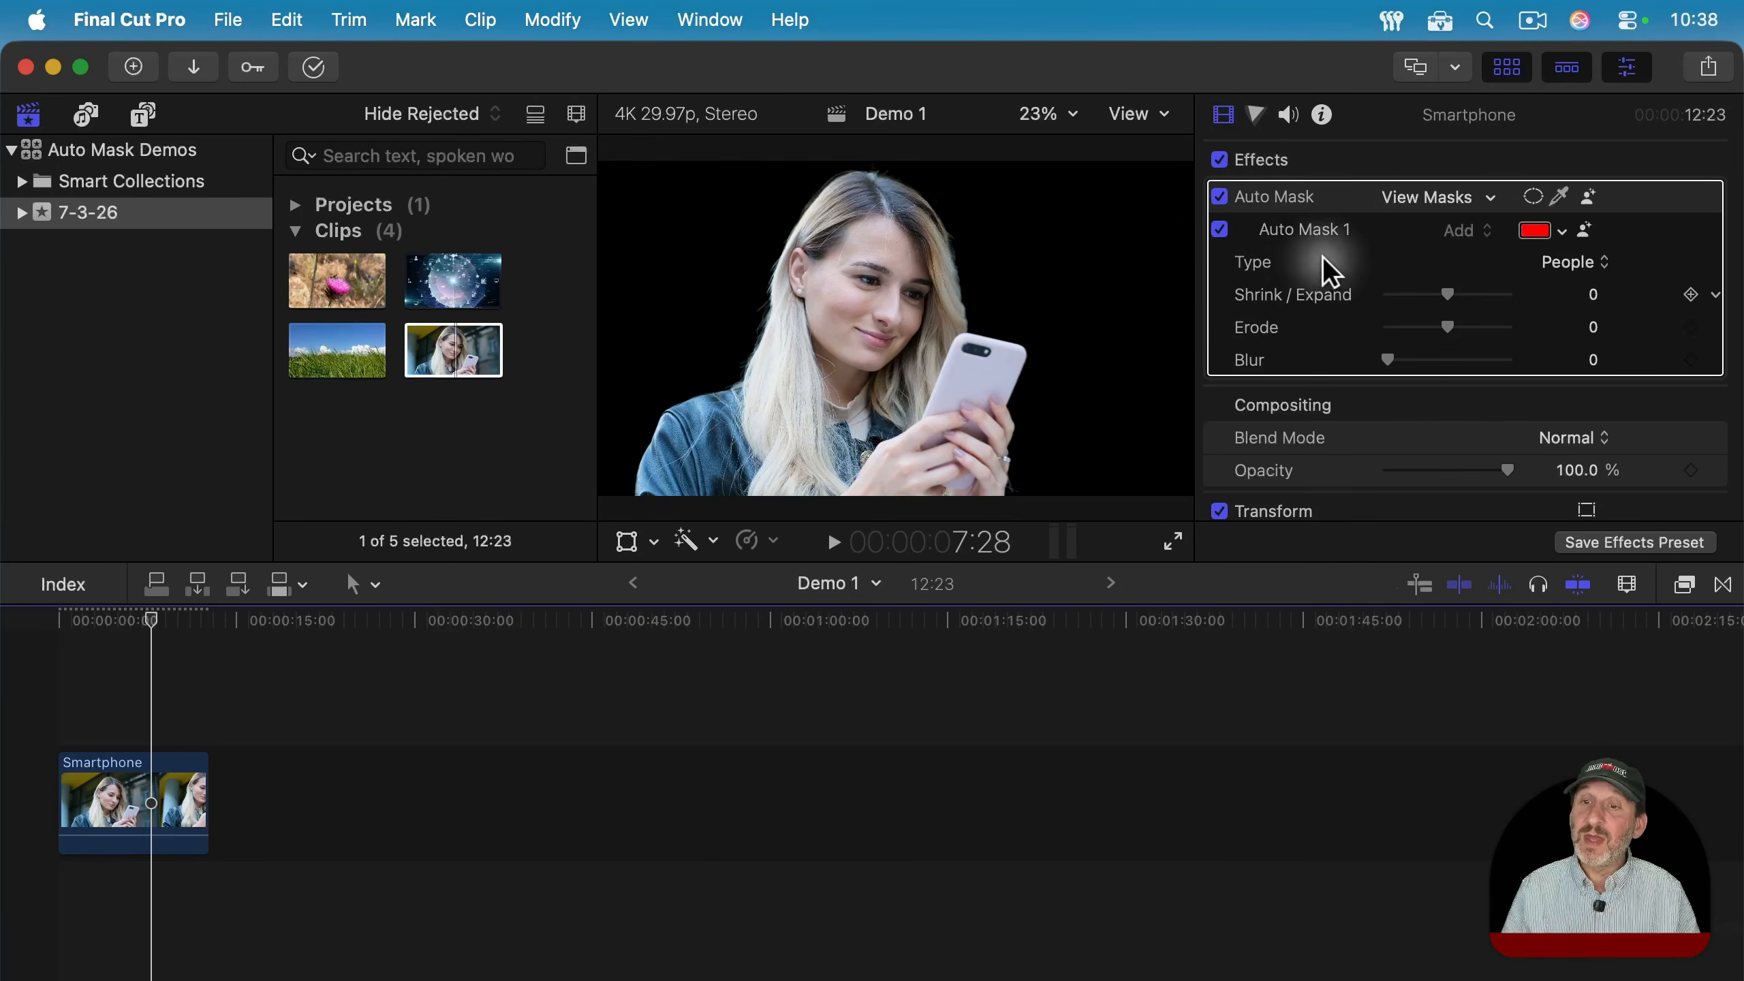
click(1221, 197)
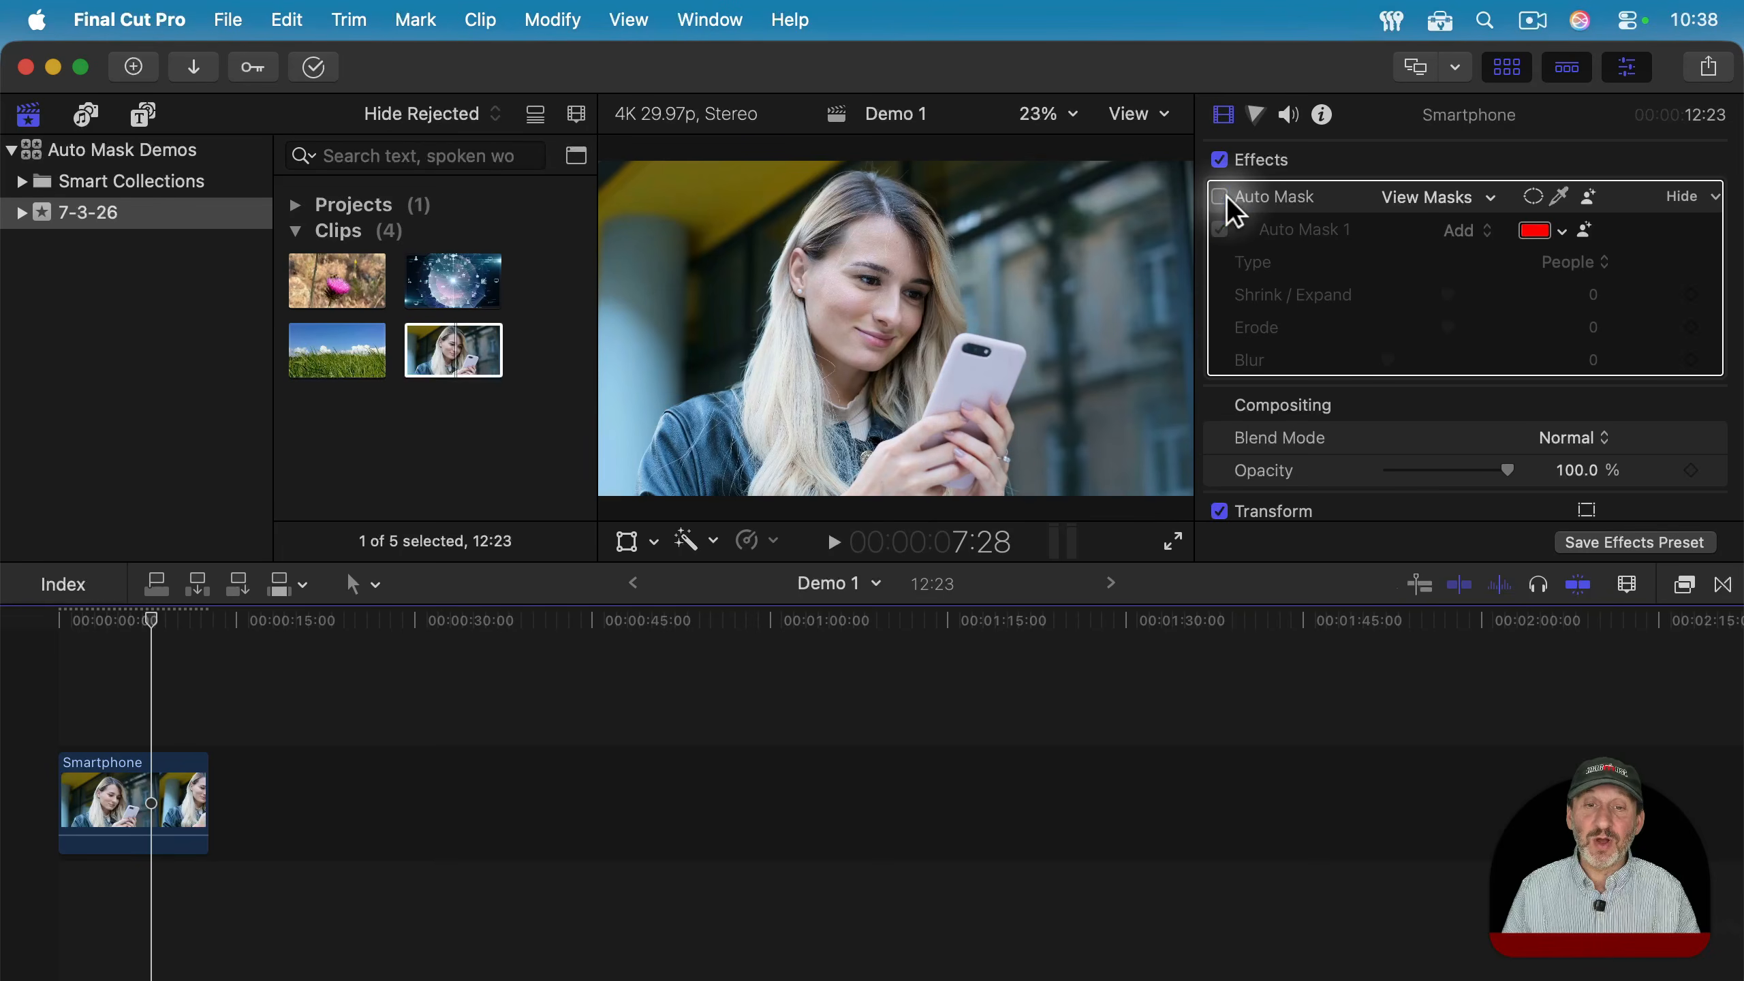
click(1222, 197)
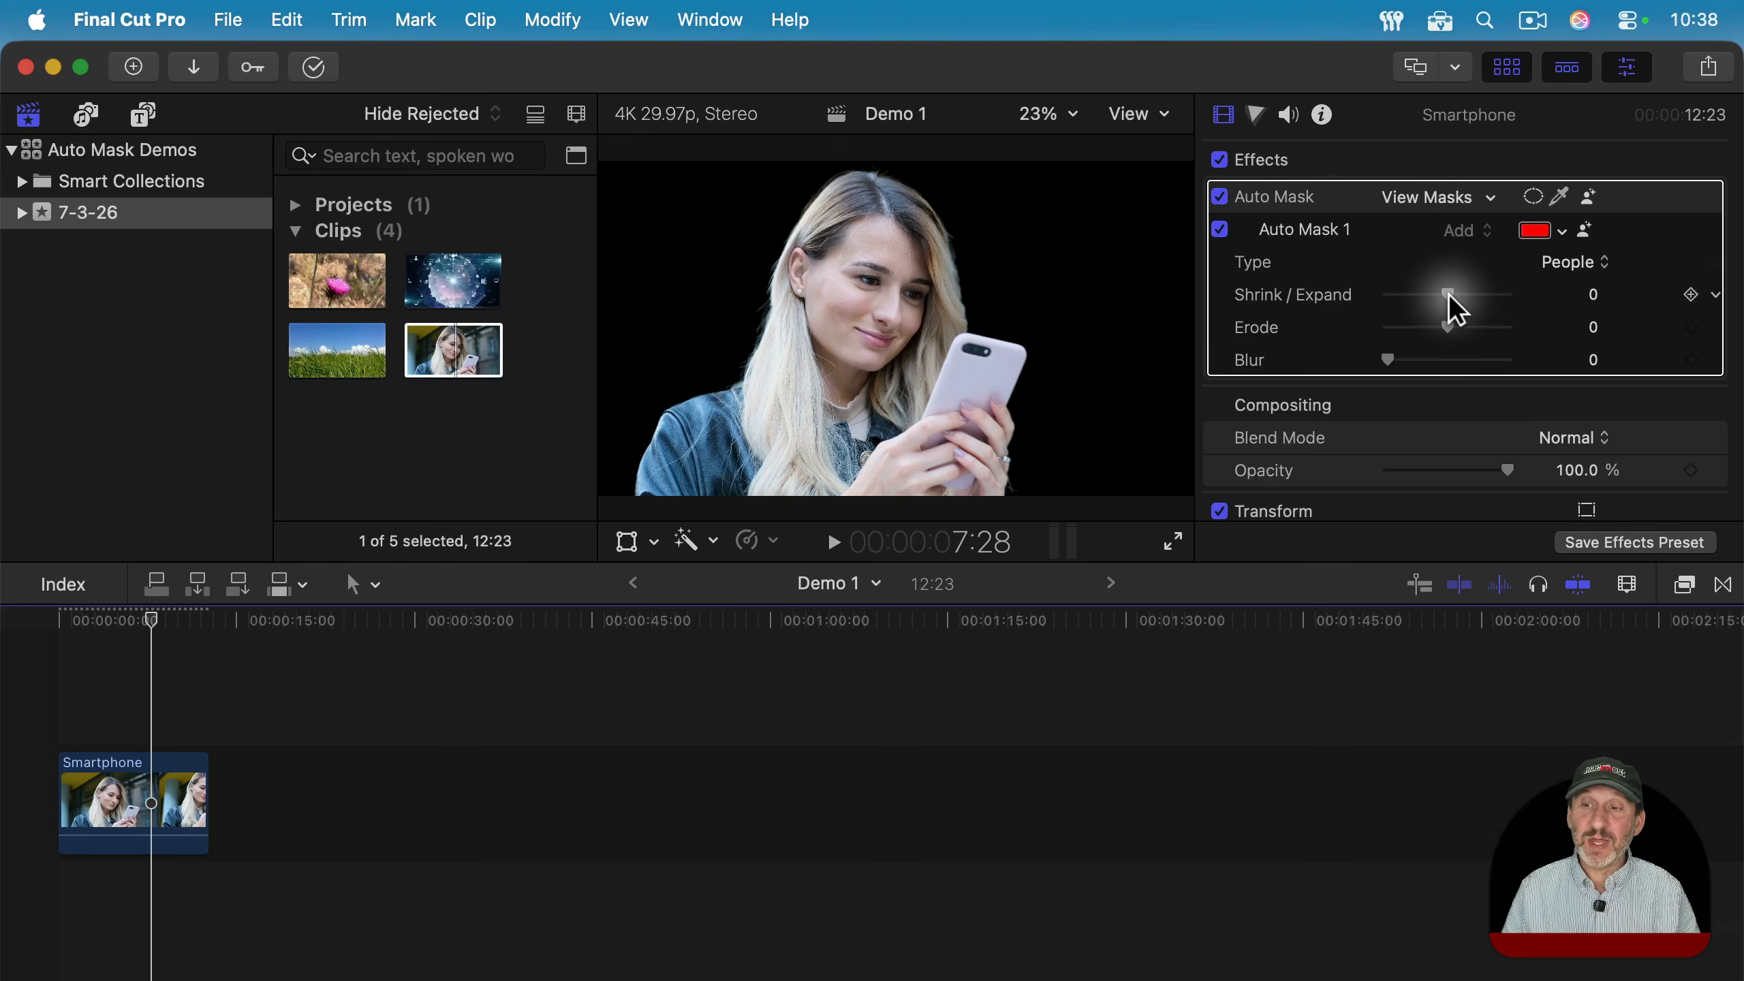
- Try a Blur of 36 on the People mask, undo it, and look at the mask's Type choices
drag(1450, 297, 1434, 371)
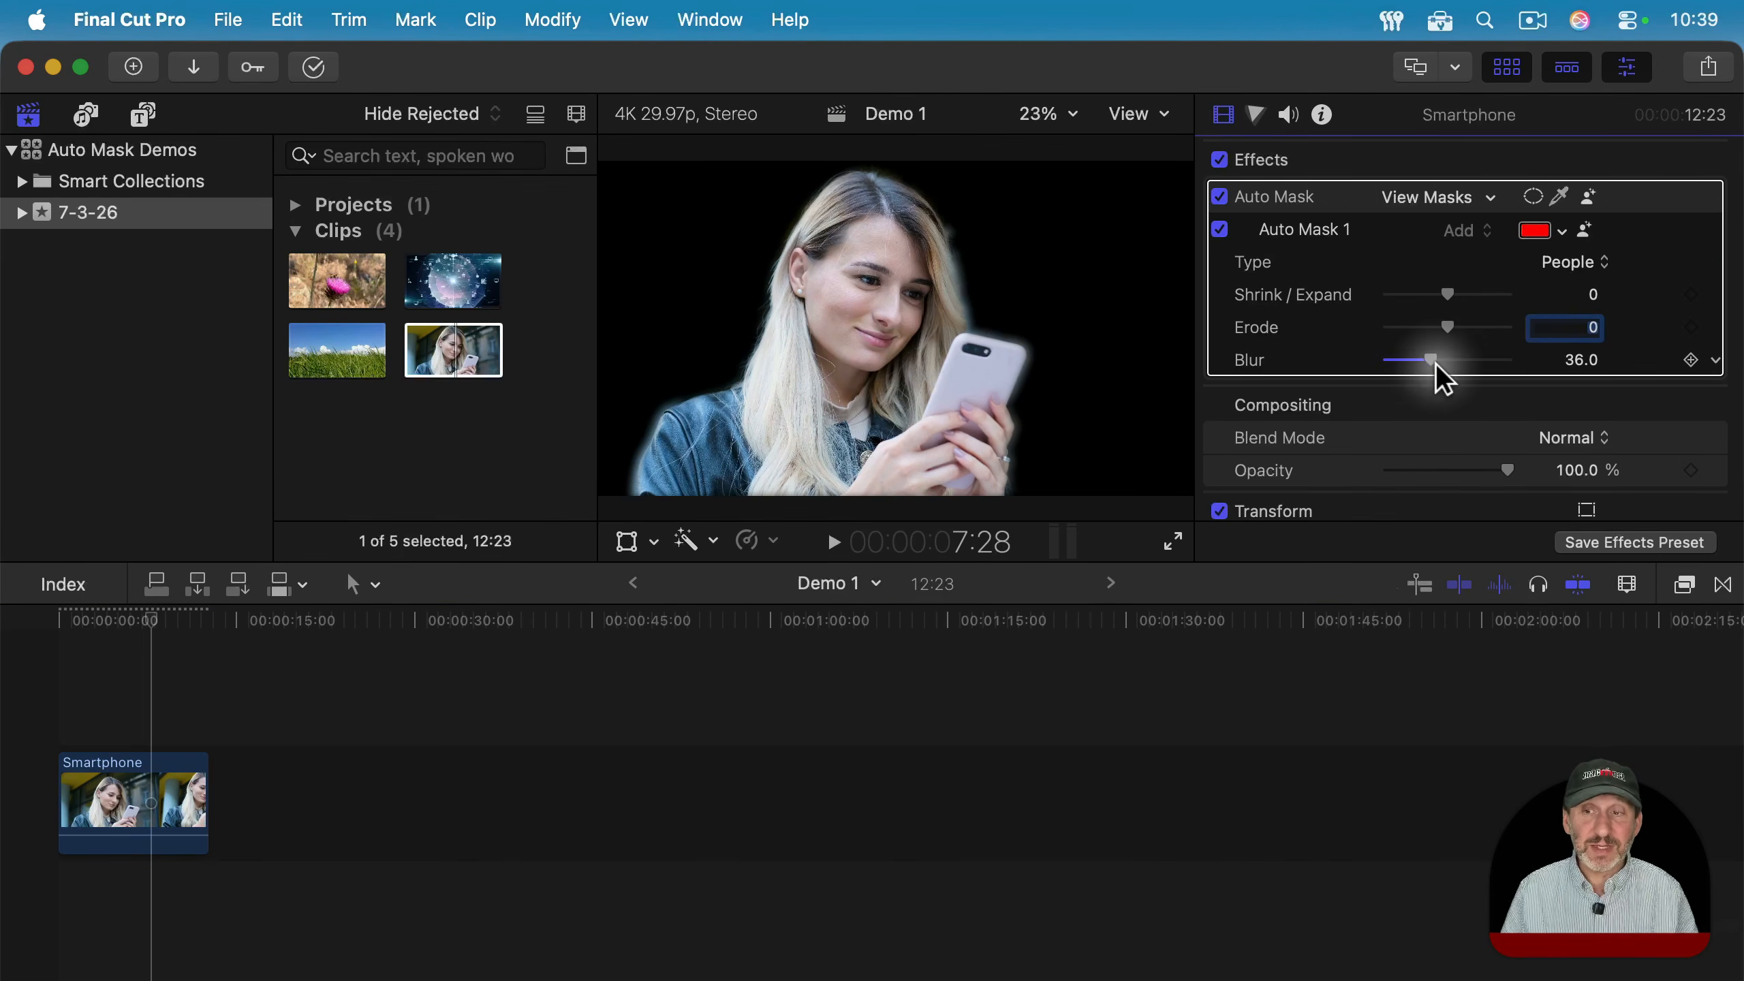
key(super+z)
click(1575, 261)
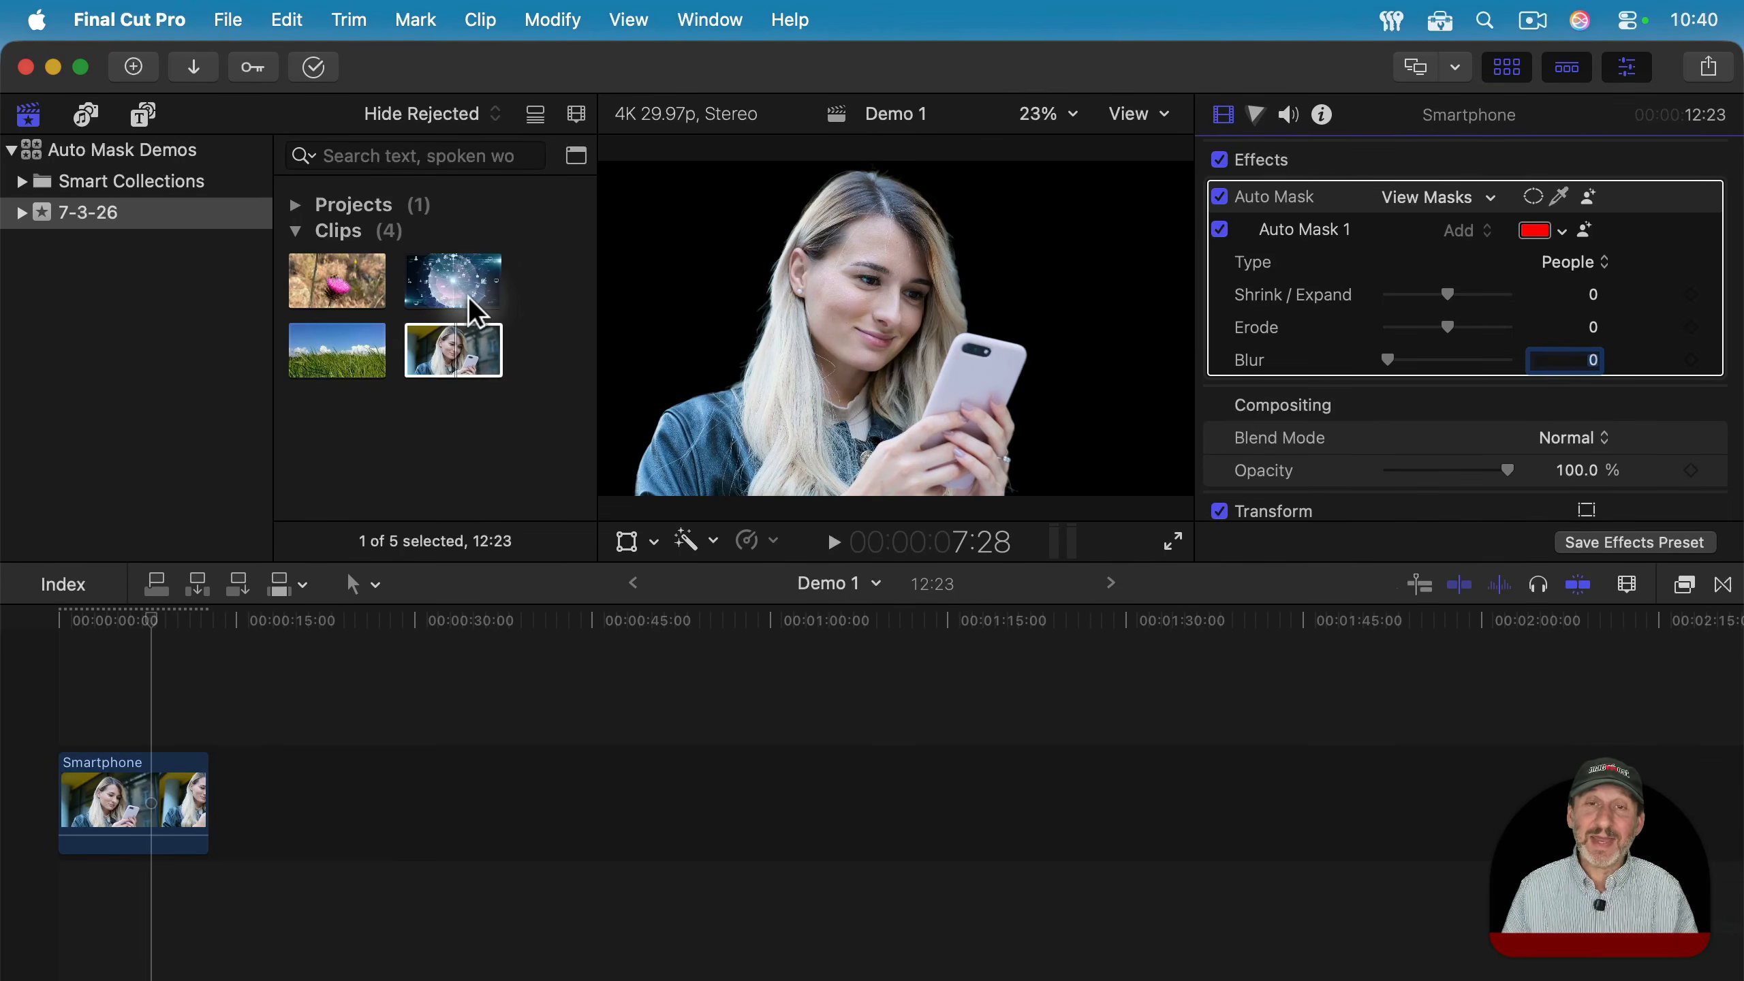
- Place the Digital Animation clip beneath the masked Smartphone clip at the start of the timeline as its background
drag(455, 289, 55, 900)
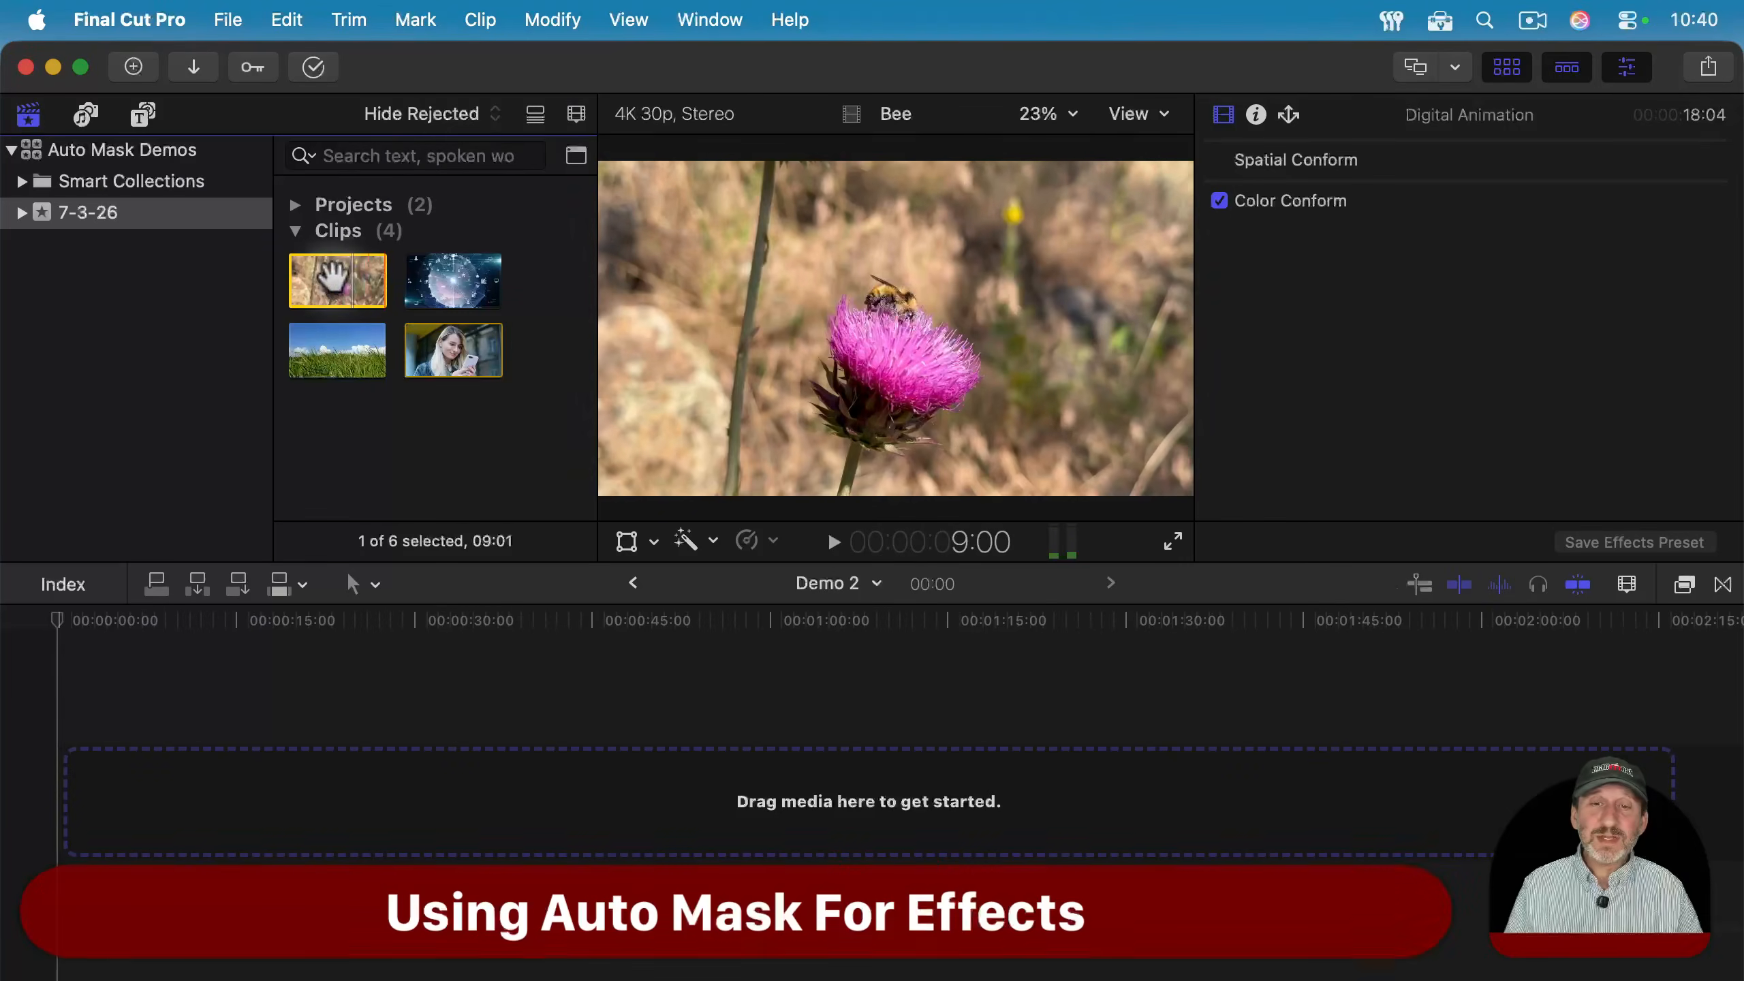
- Add the Bee clip at the start of the empty Demo 2 timeline
drag(335, 278, 94, 770)
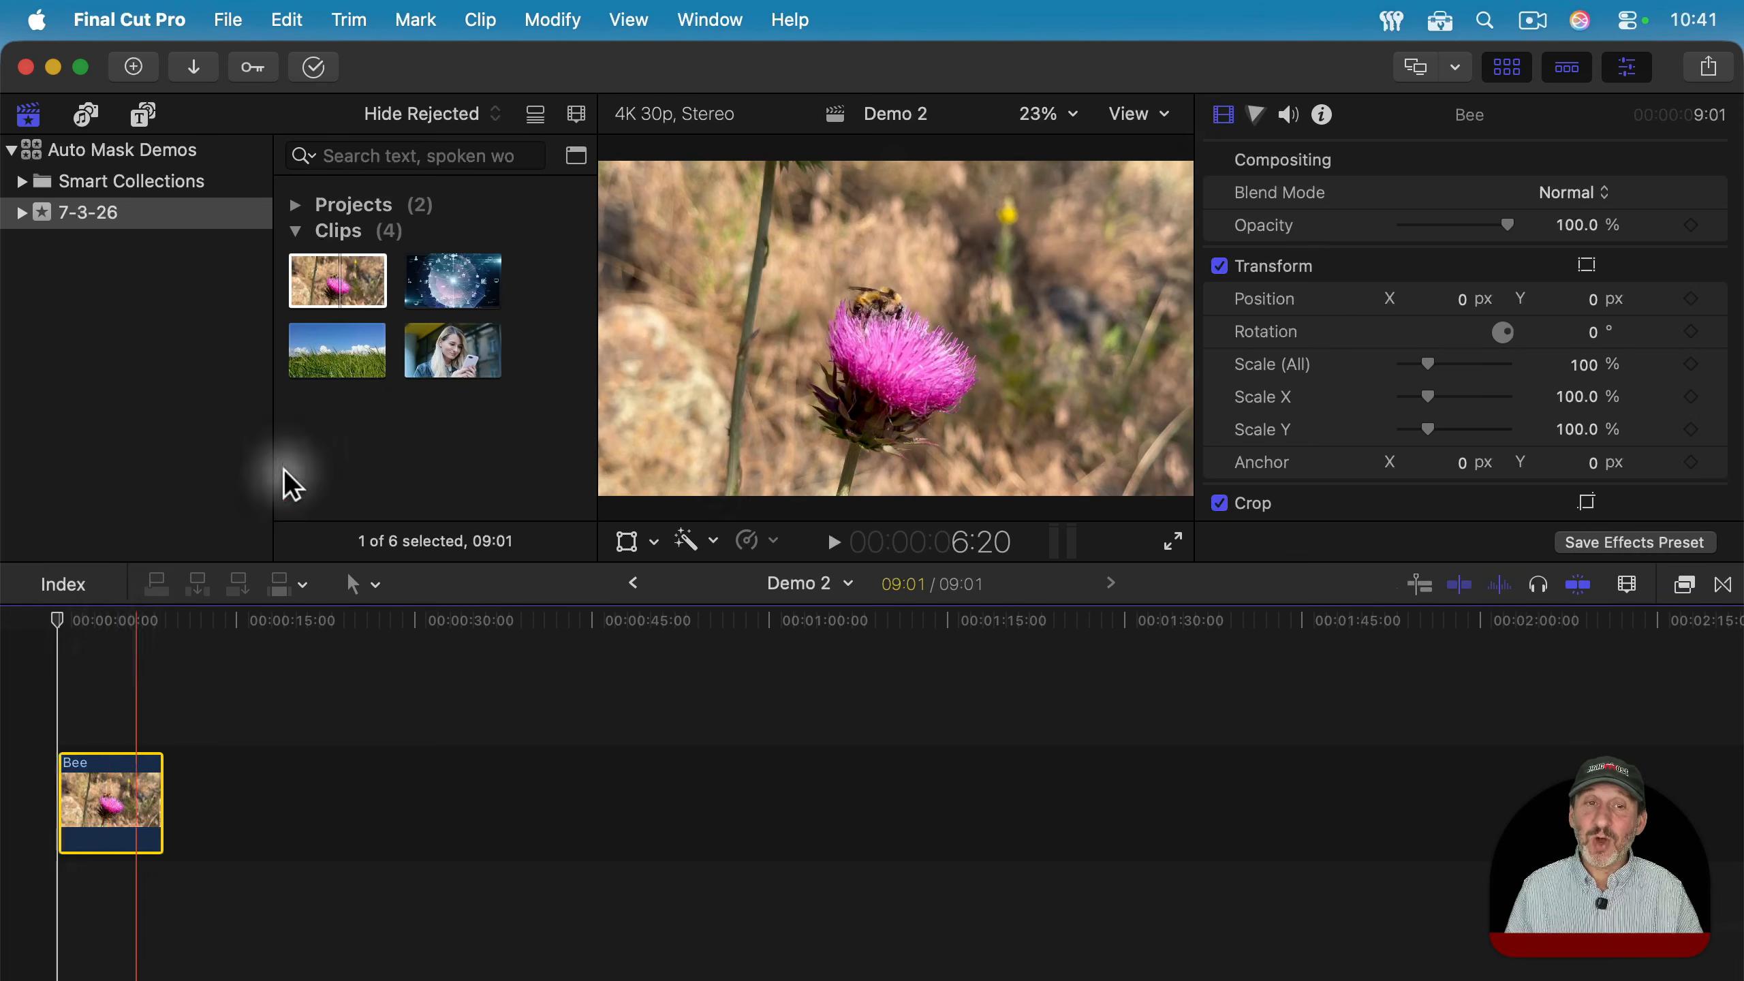
click(552, 20)
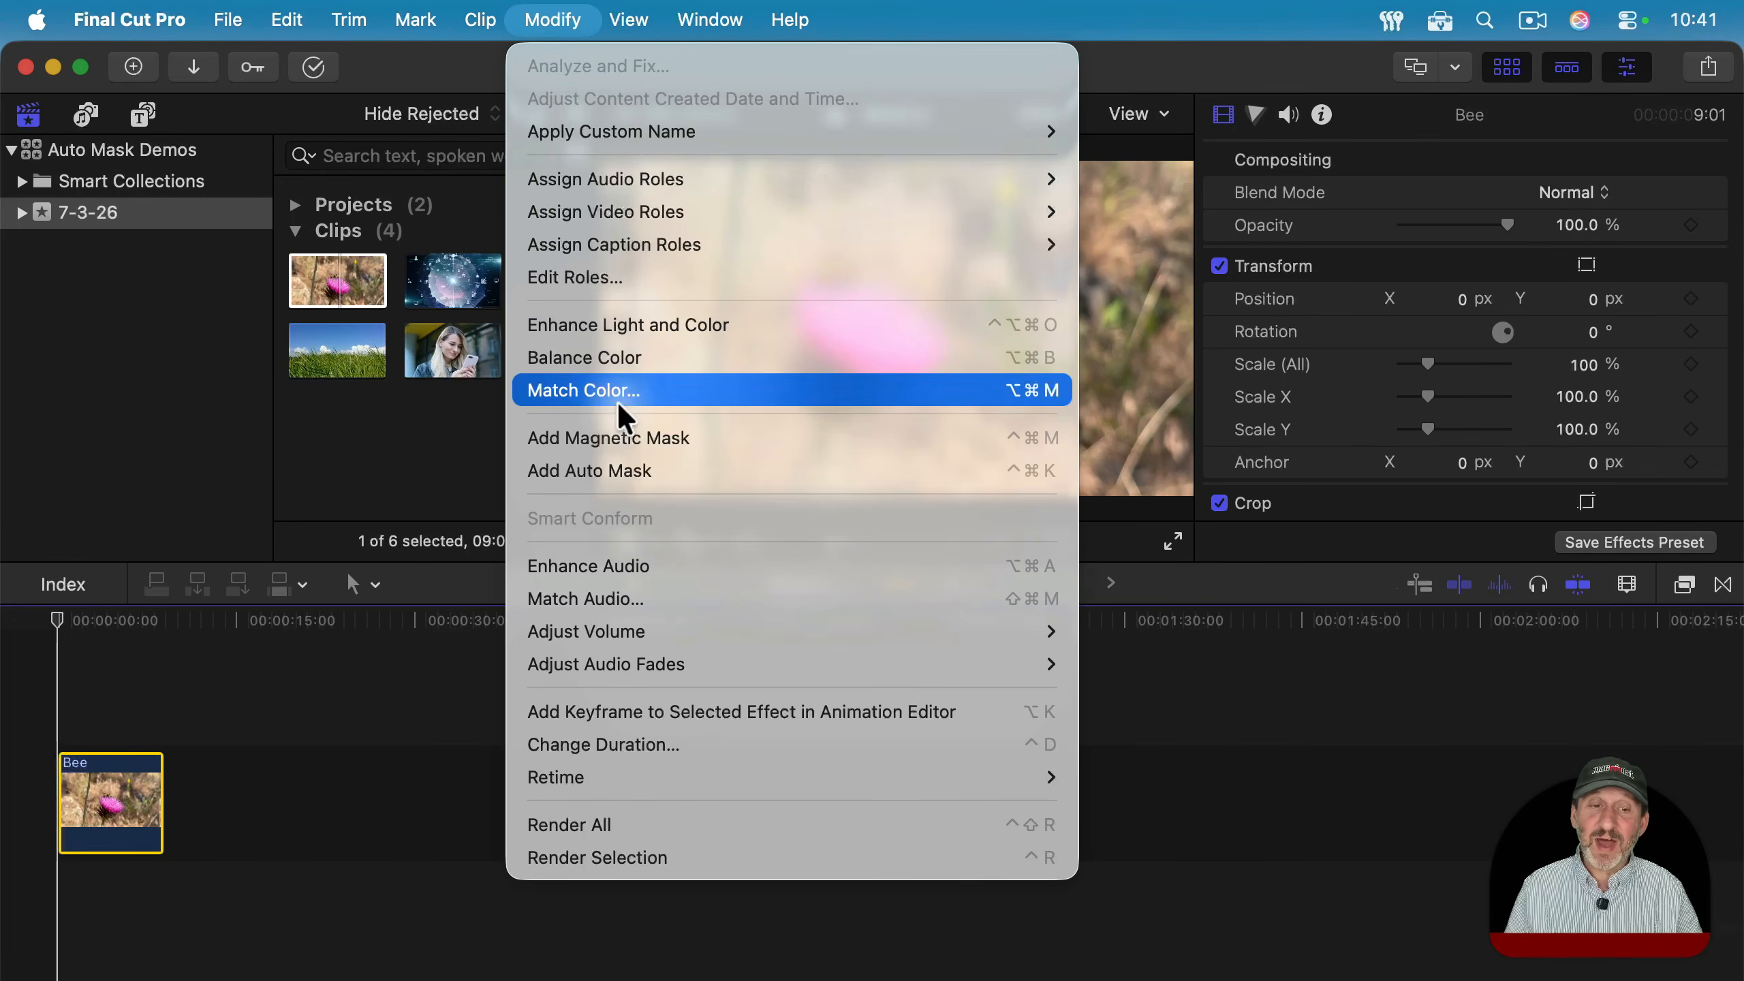
click(566, 20)
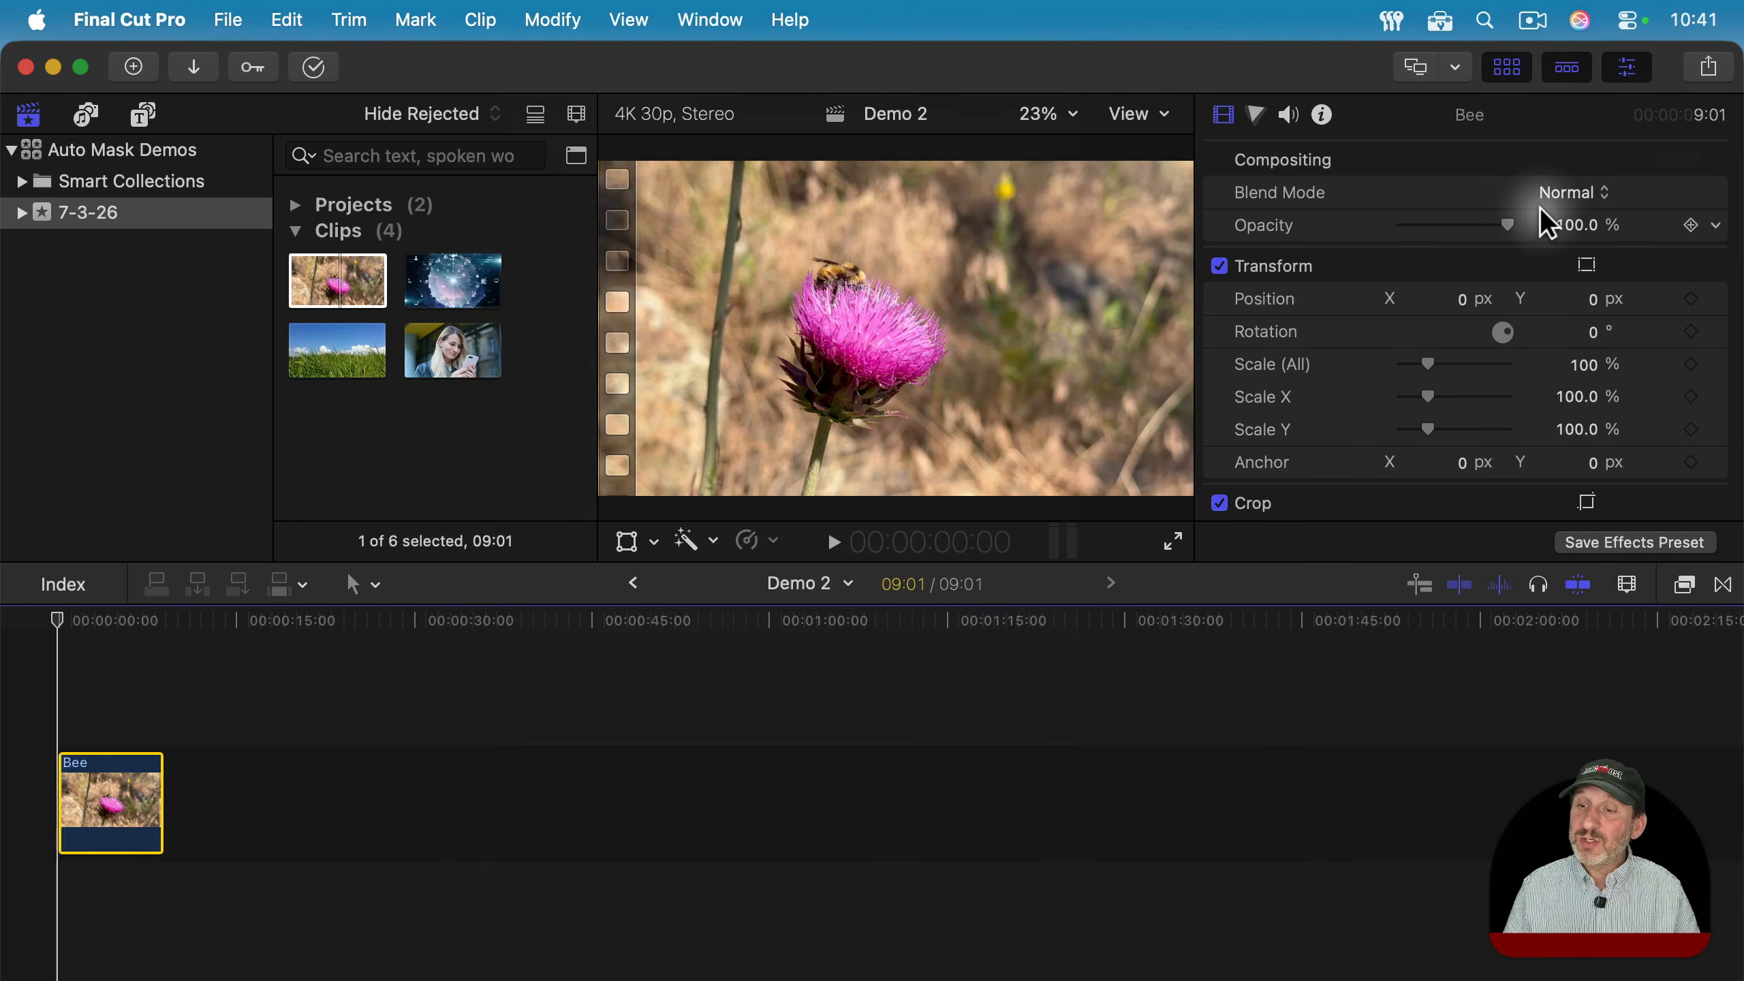
- Apply the Hue/Saturation effect from the Color category to the Bee clip and lower its Saturation to -0.14
click(1681, 584)
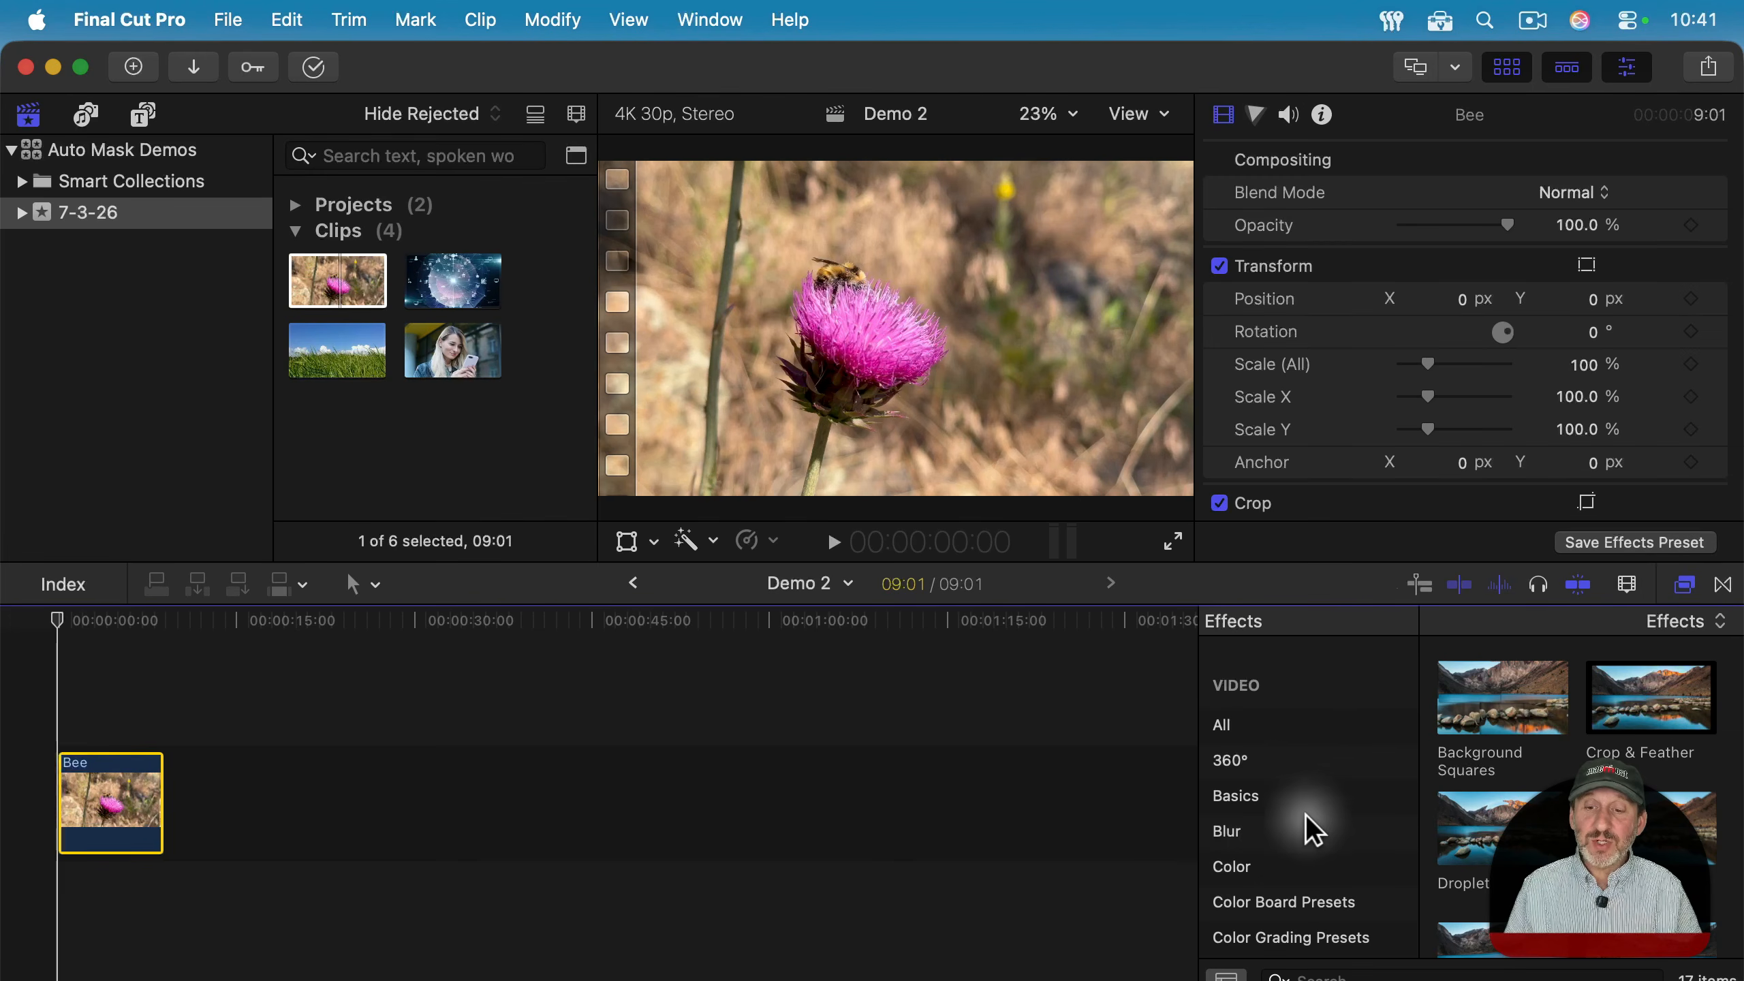
click(1236, 869)
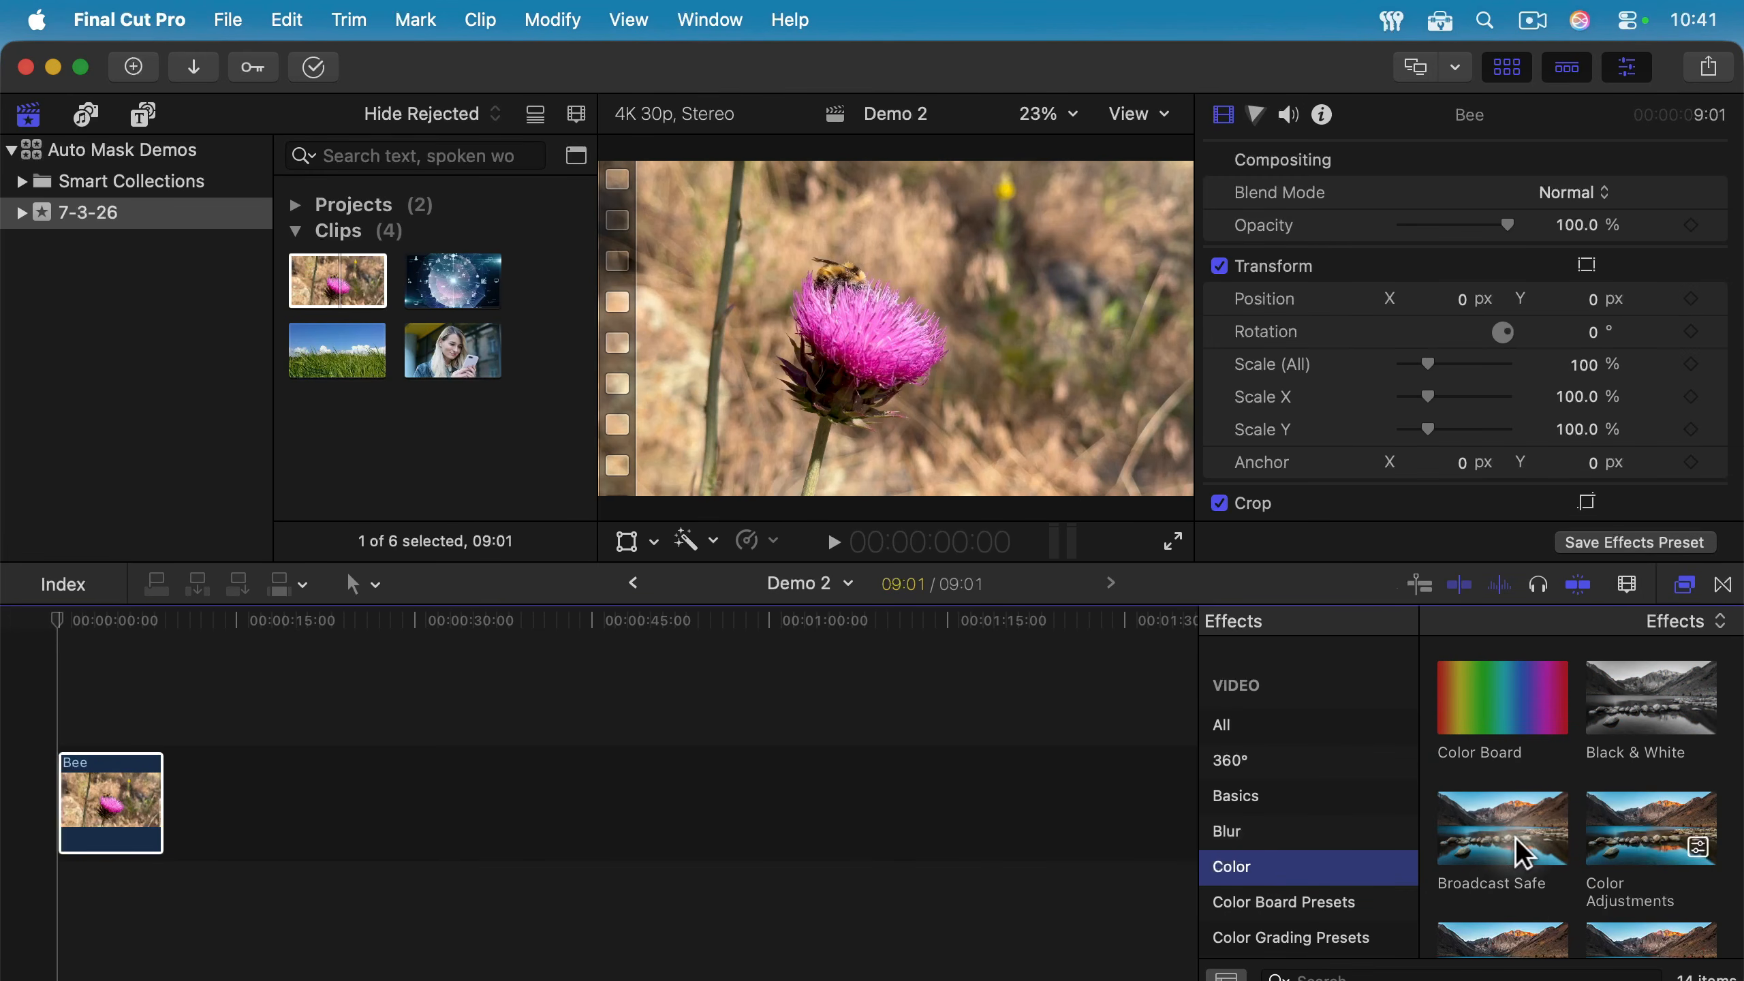
scroll(1510, 859, down, 3)
scroll(1517, 849, down, 3)
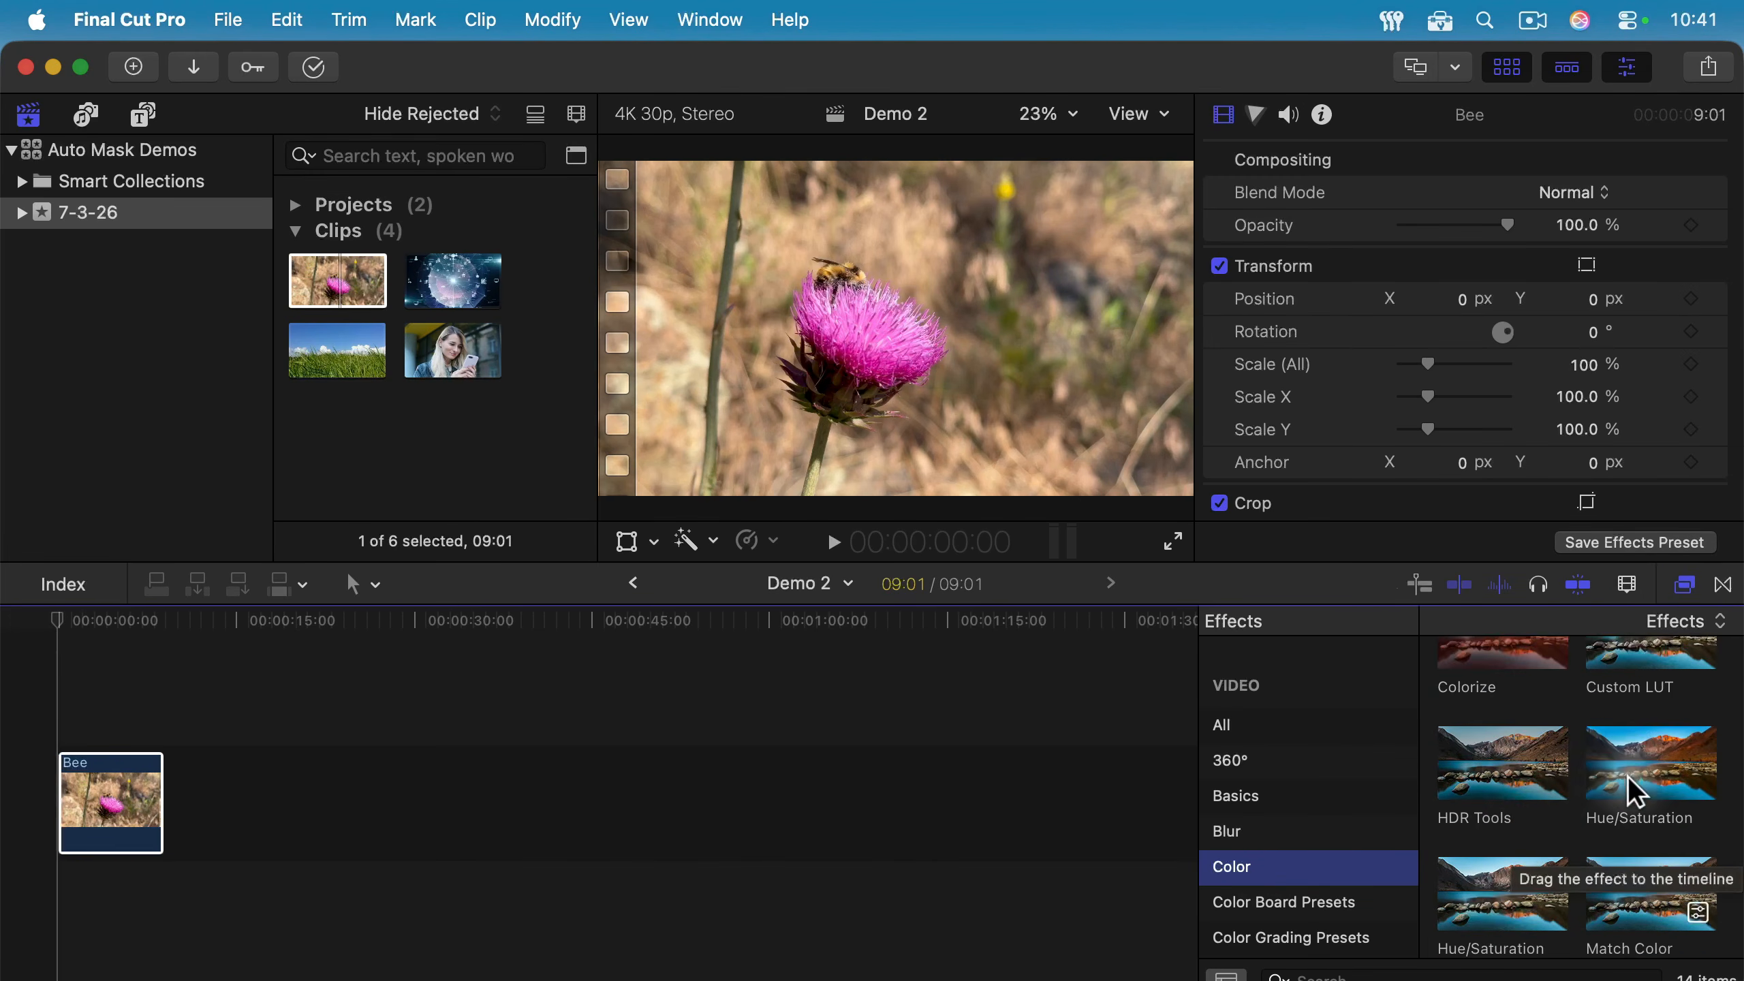
click(1688, 790)
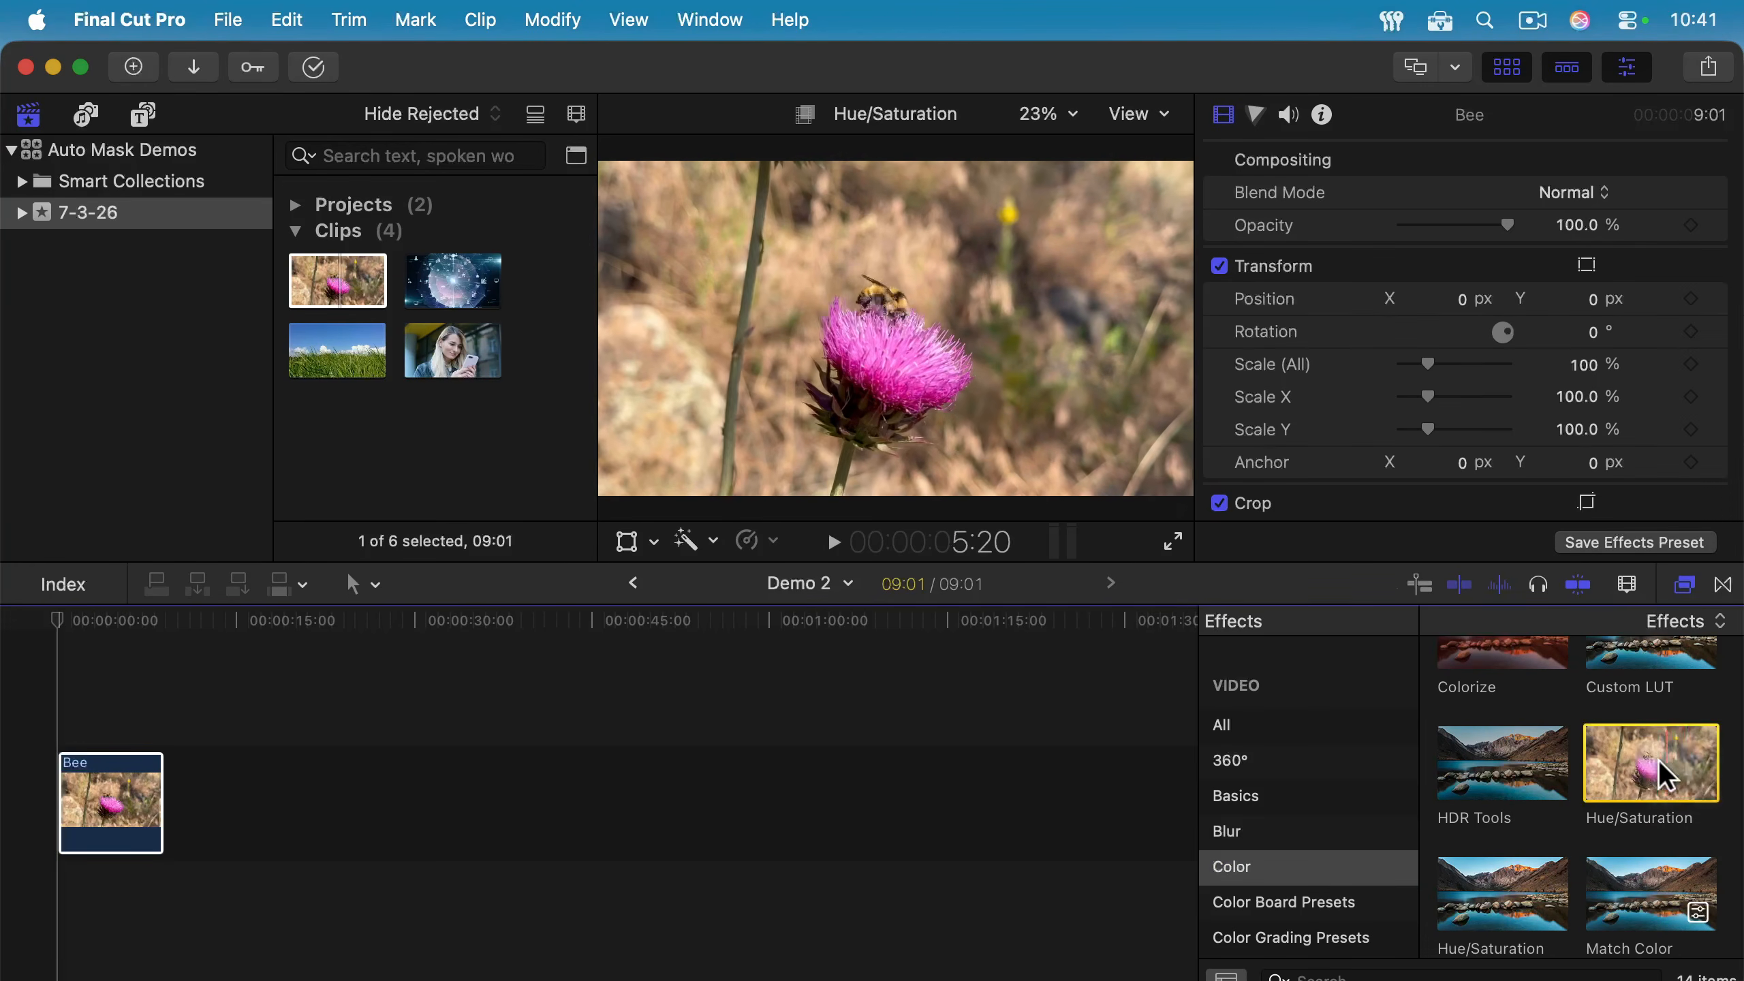
drag(1662, 772, 112, 807)
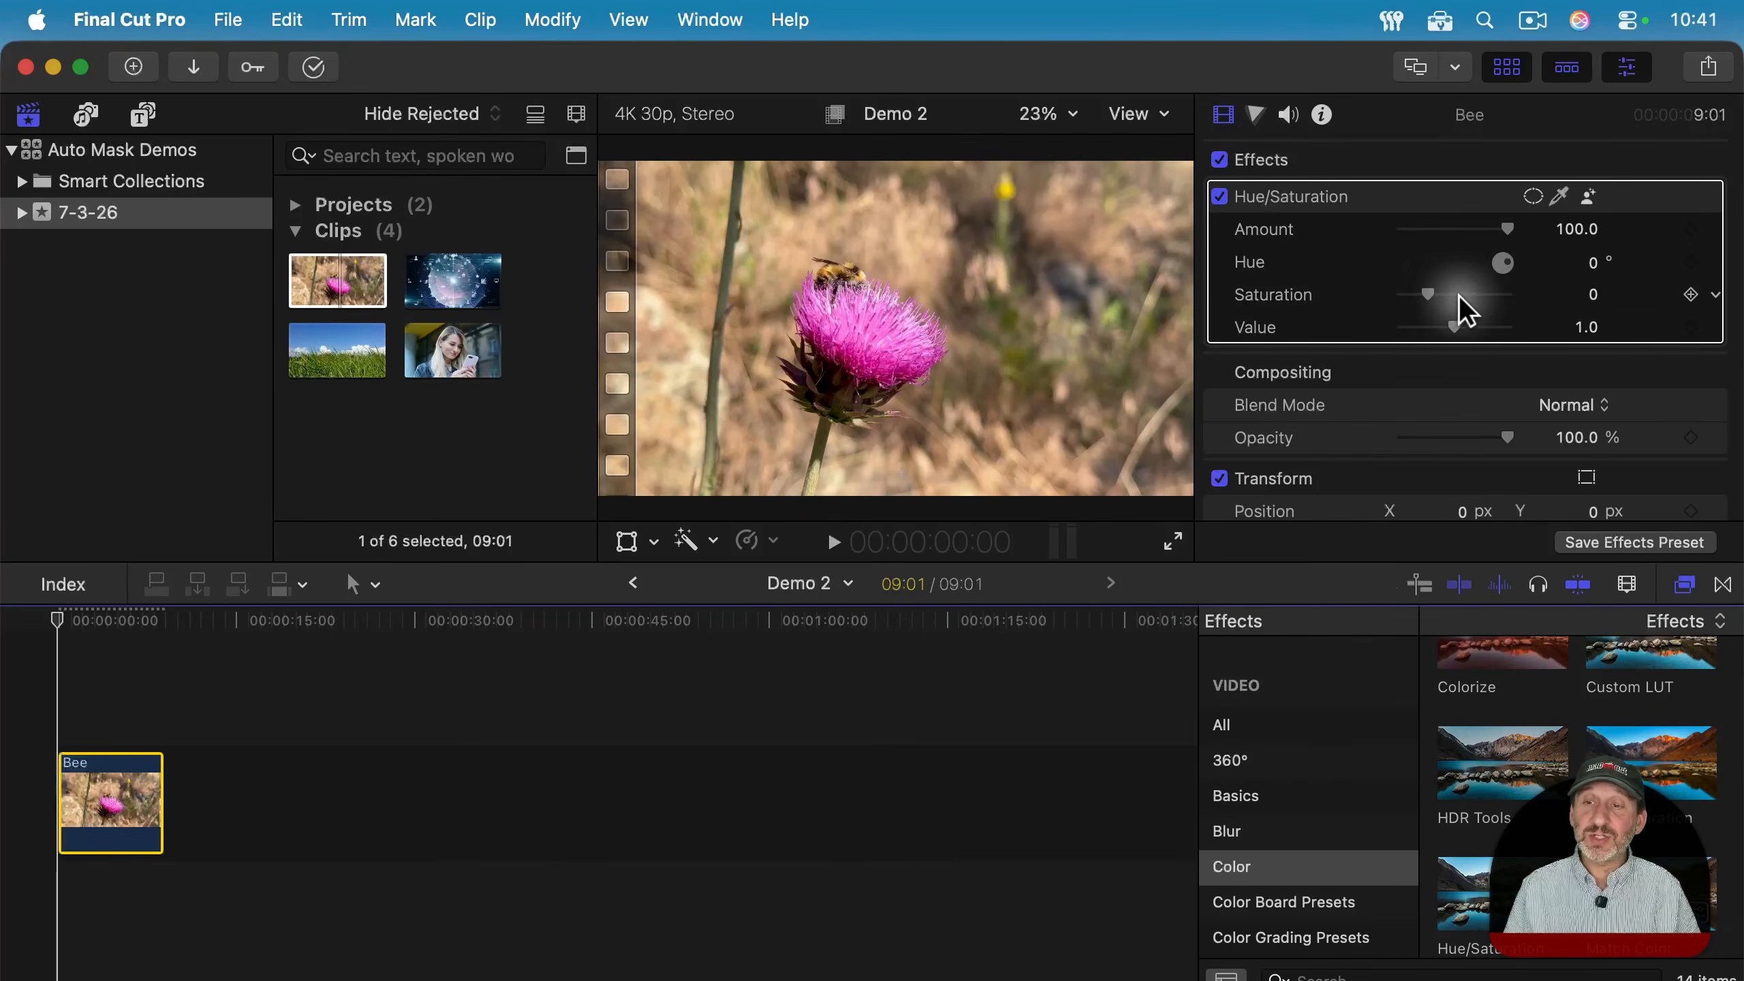
mouse_move(1426, 291)
mouse_down()
mouse_move(1353, 299)
mouse_move(1423, 298)
mouse_up()
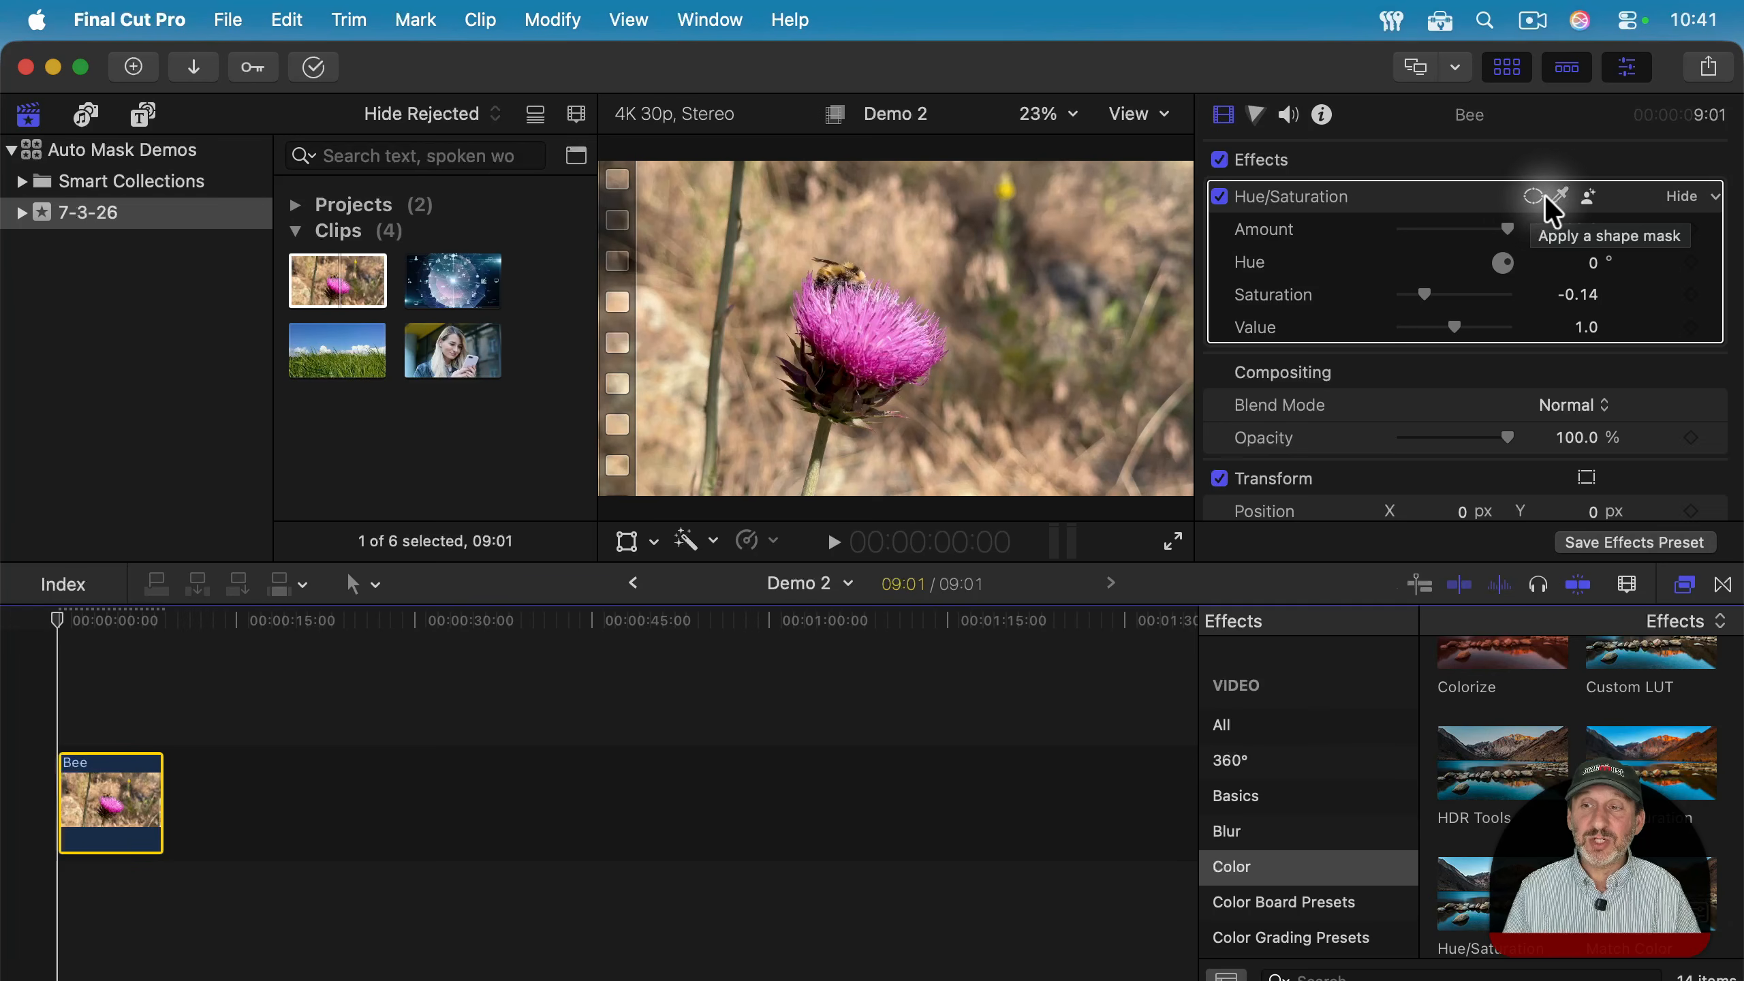
- Restrict the Hue/Saturation effect on the Bee clip with a Background auto mask
click(1590, 197)
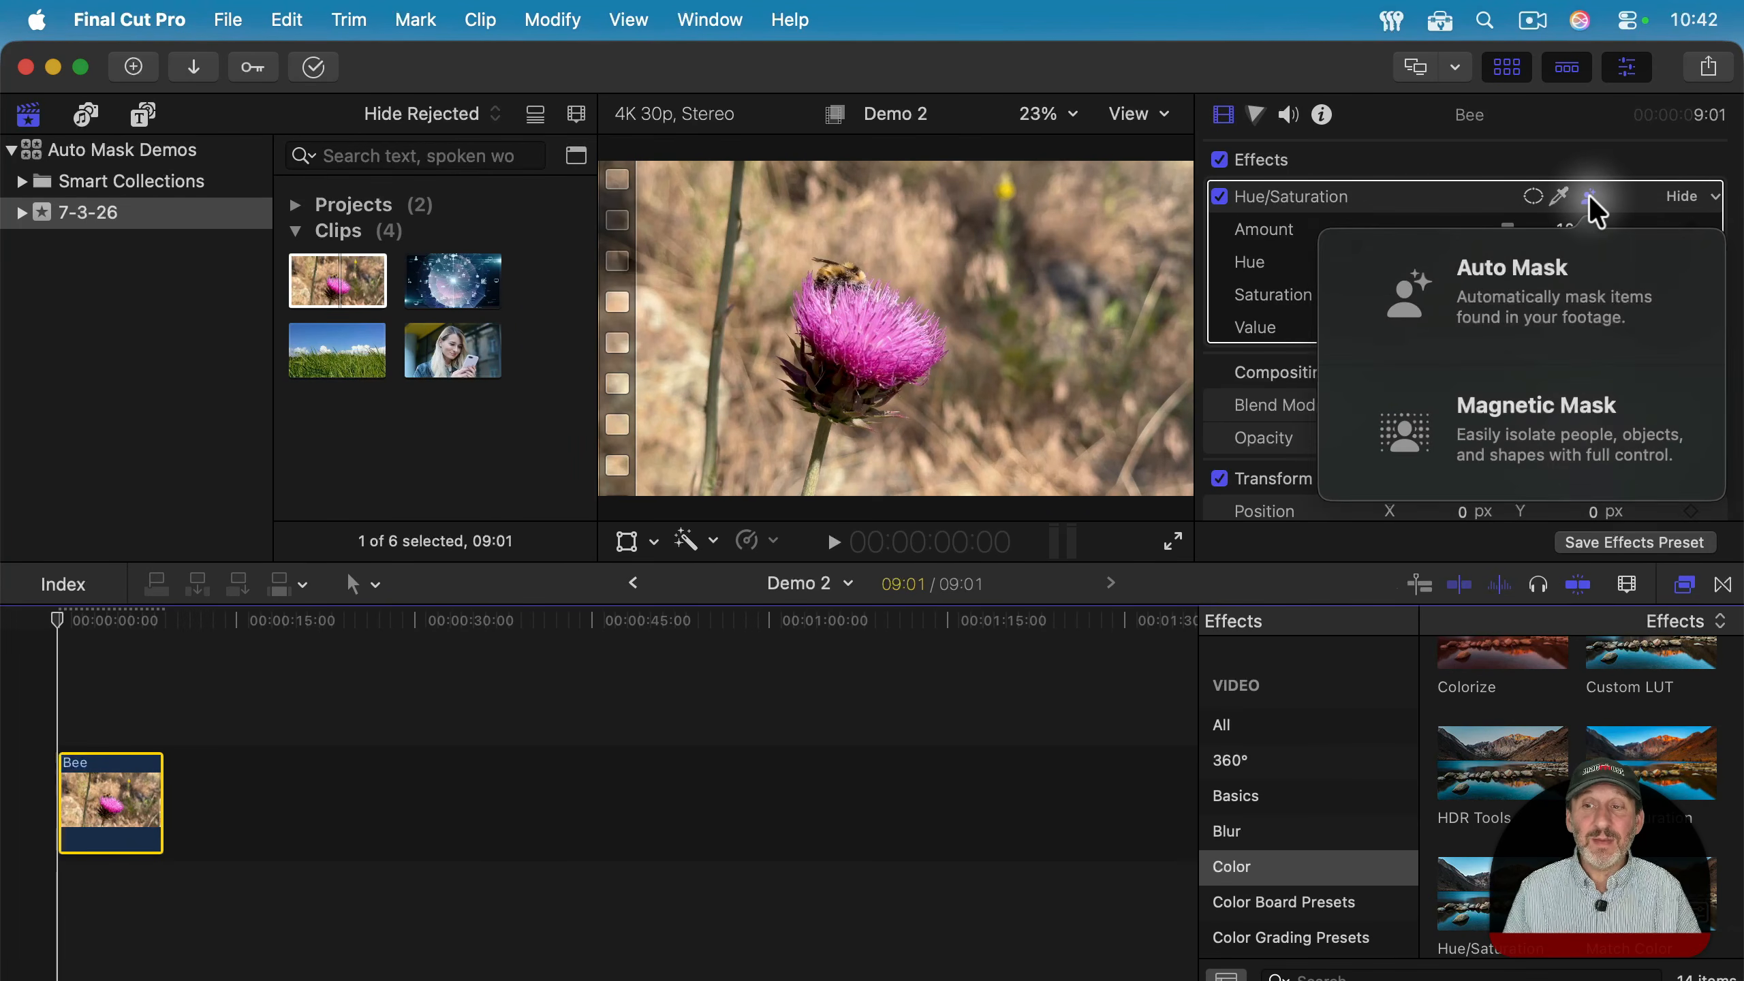
click(1414, 290)
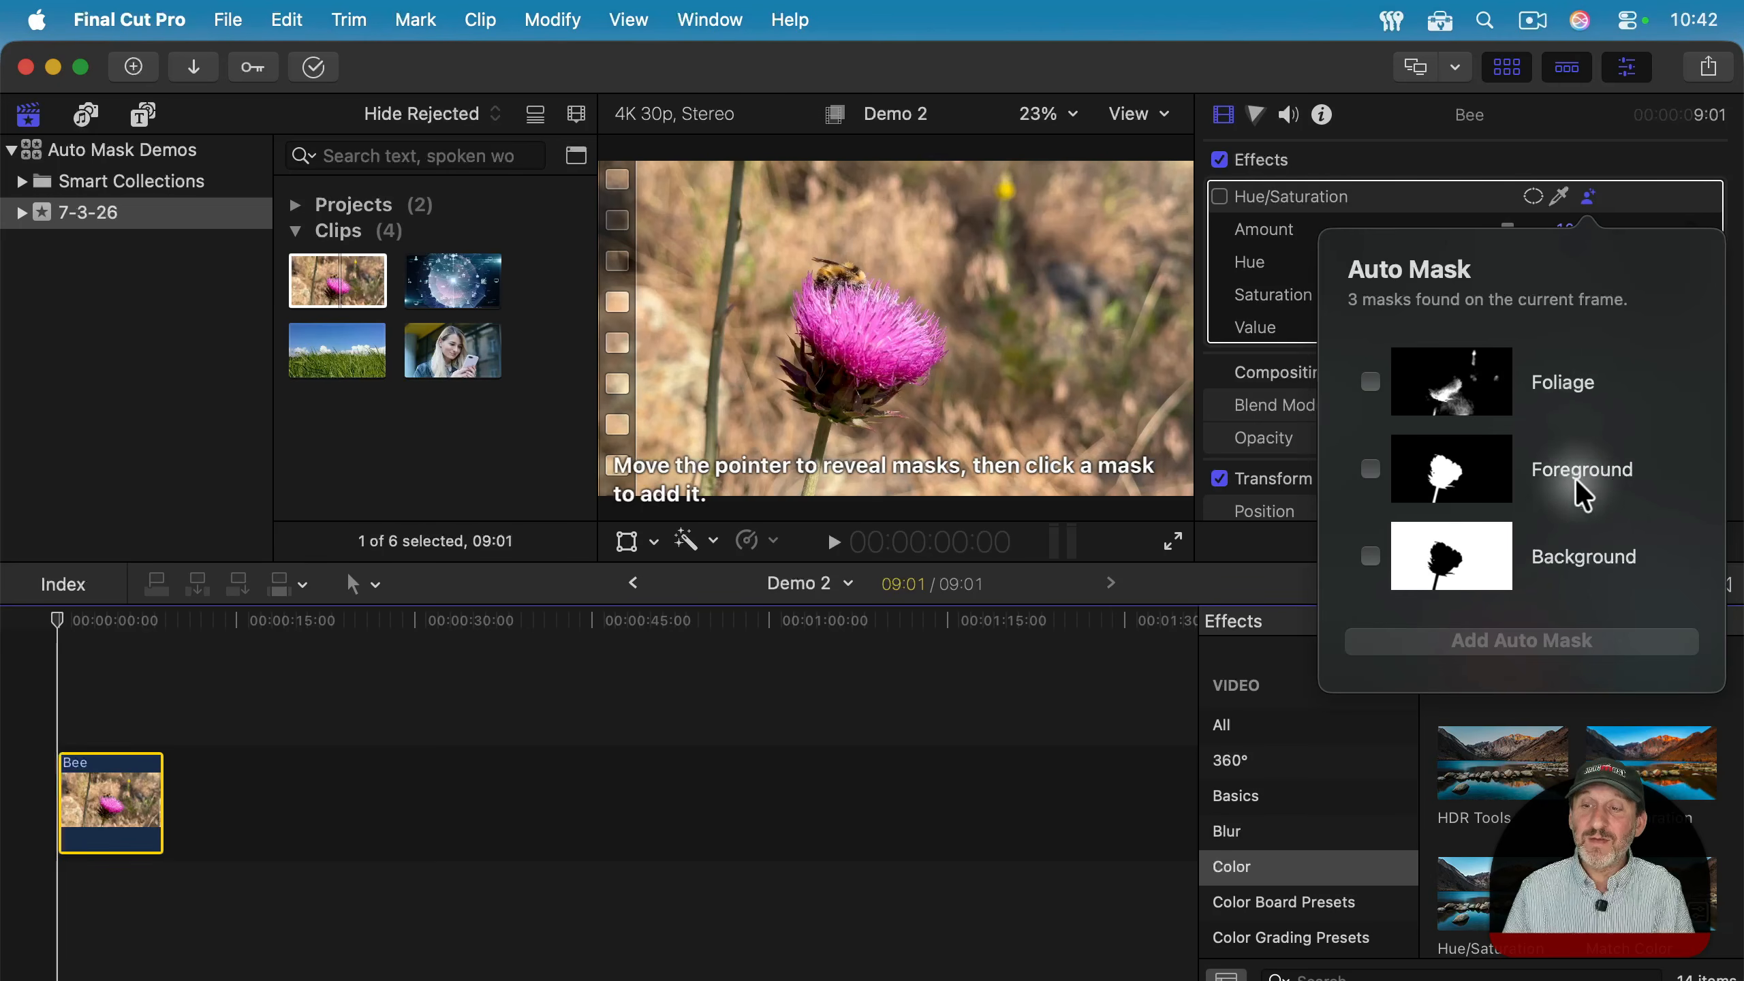
scroll(1582, 495, down, 1)
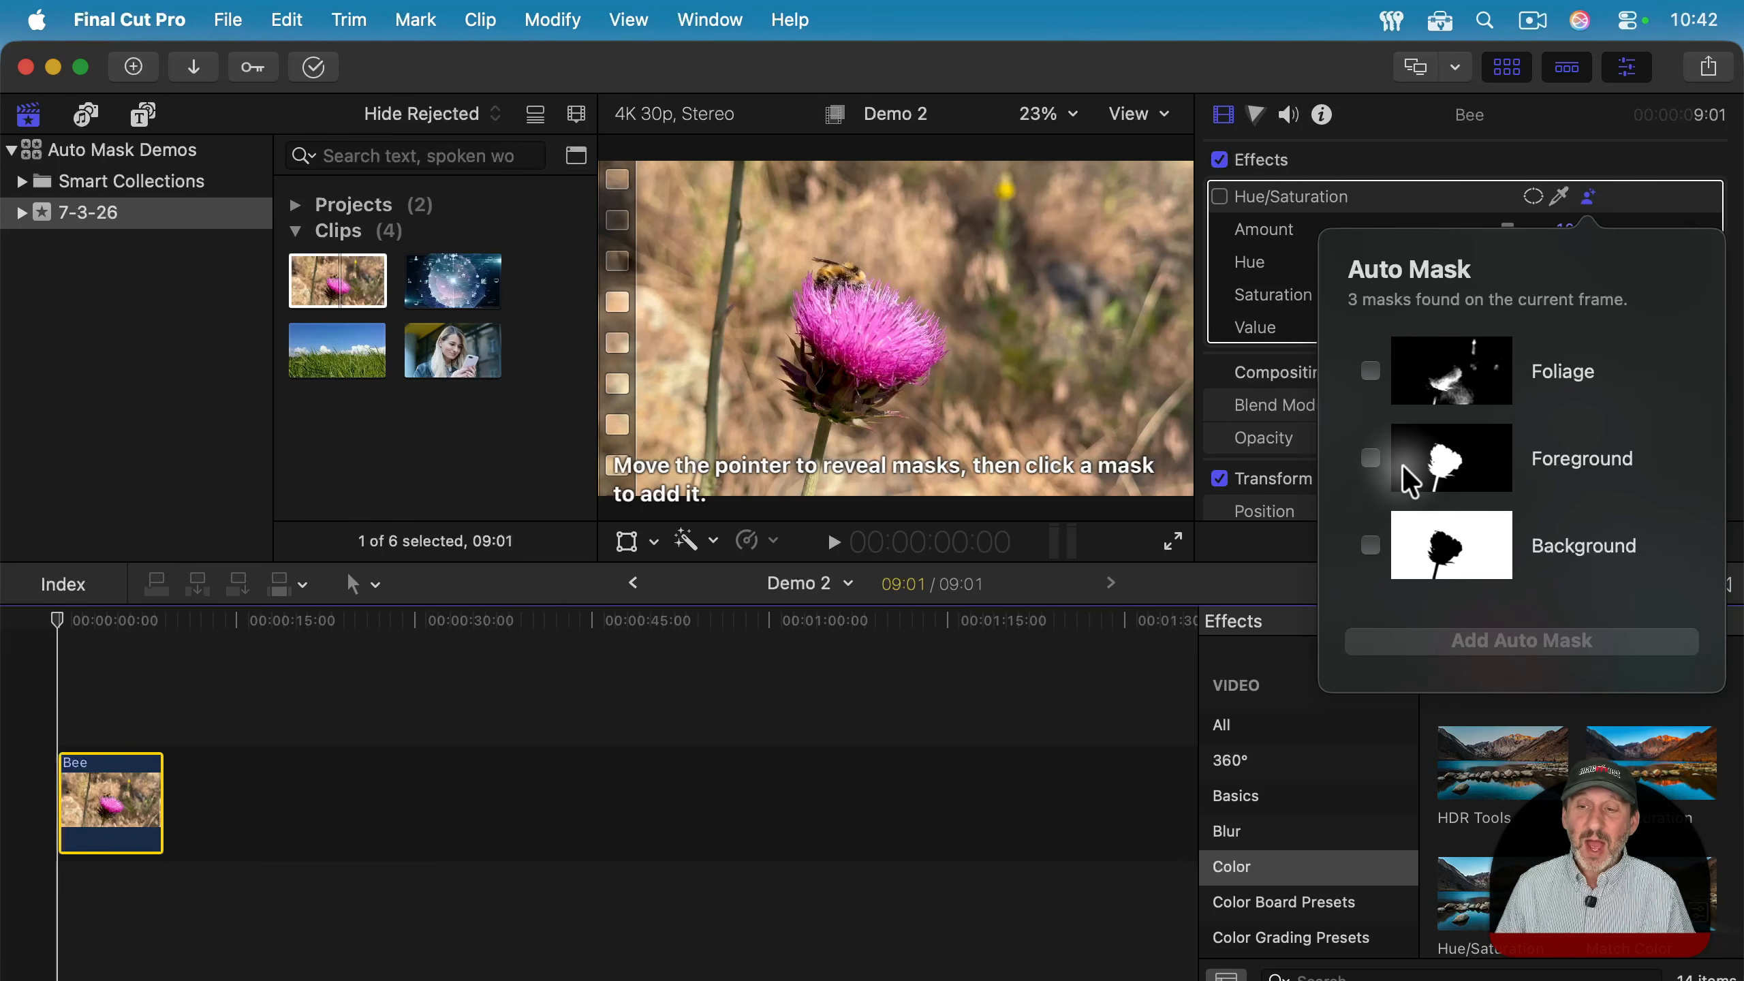
click(1371, 546)
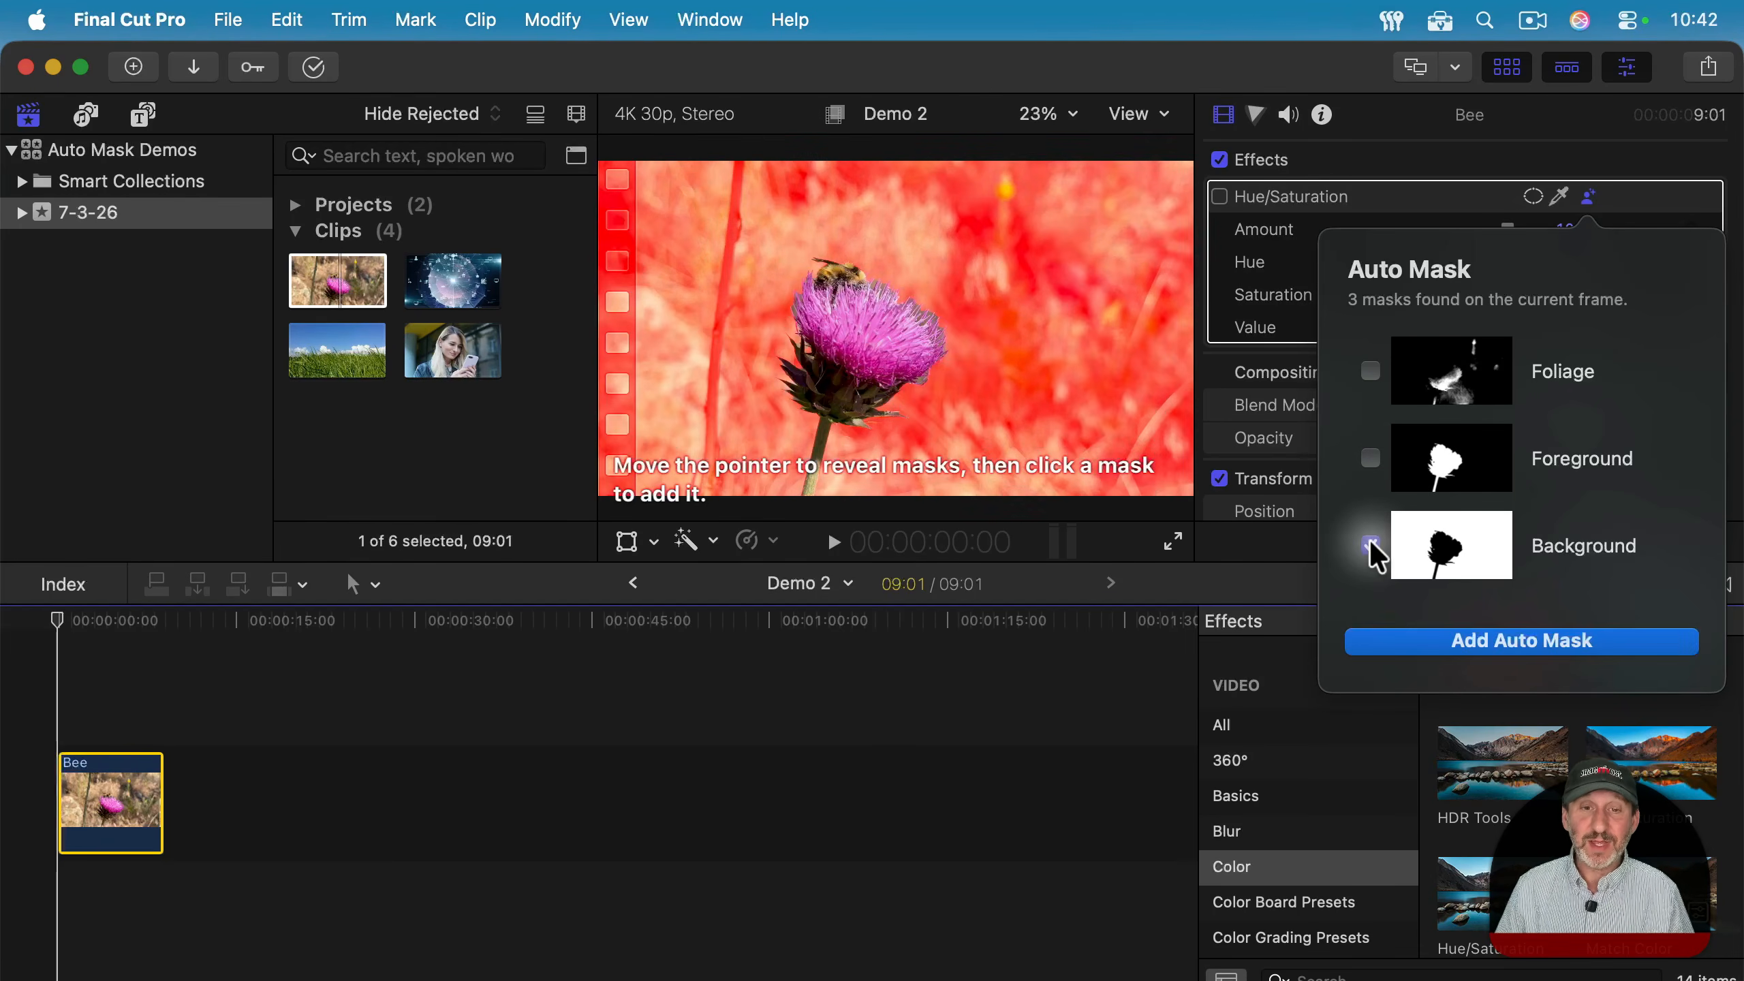
click(1430, 642)
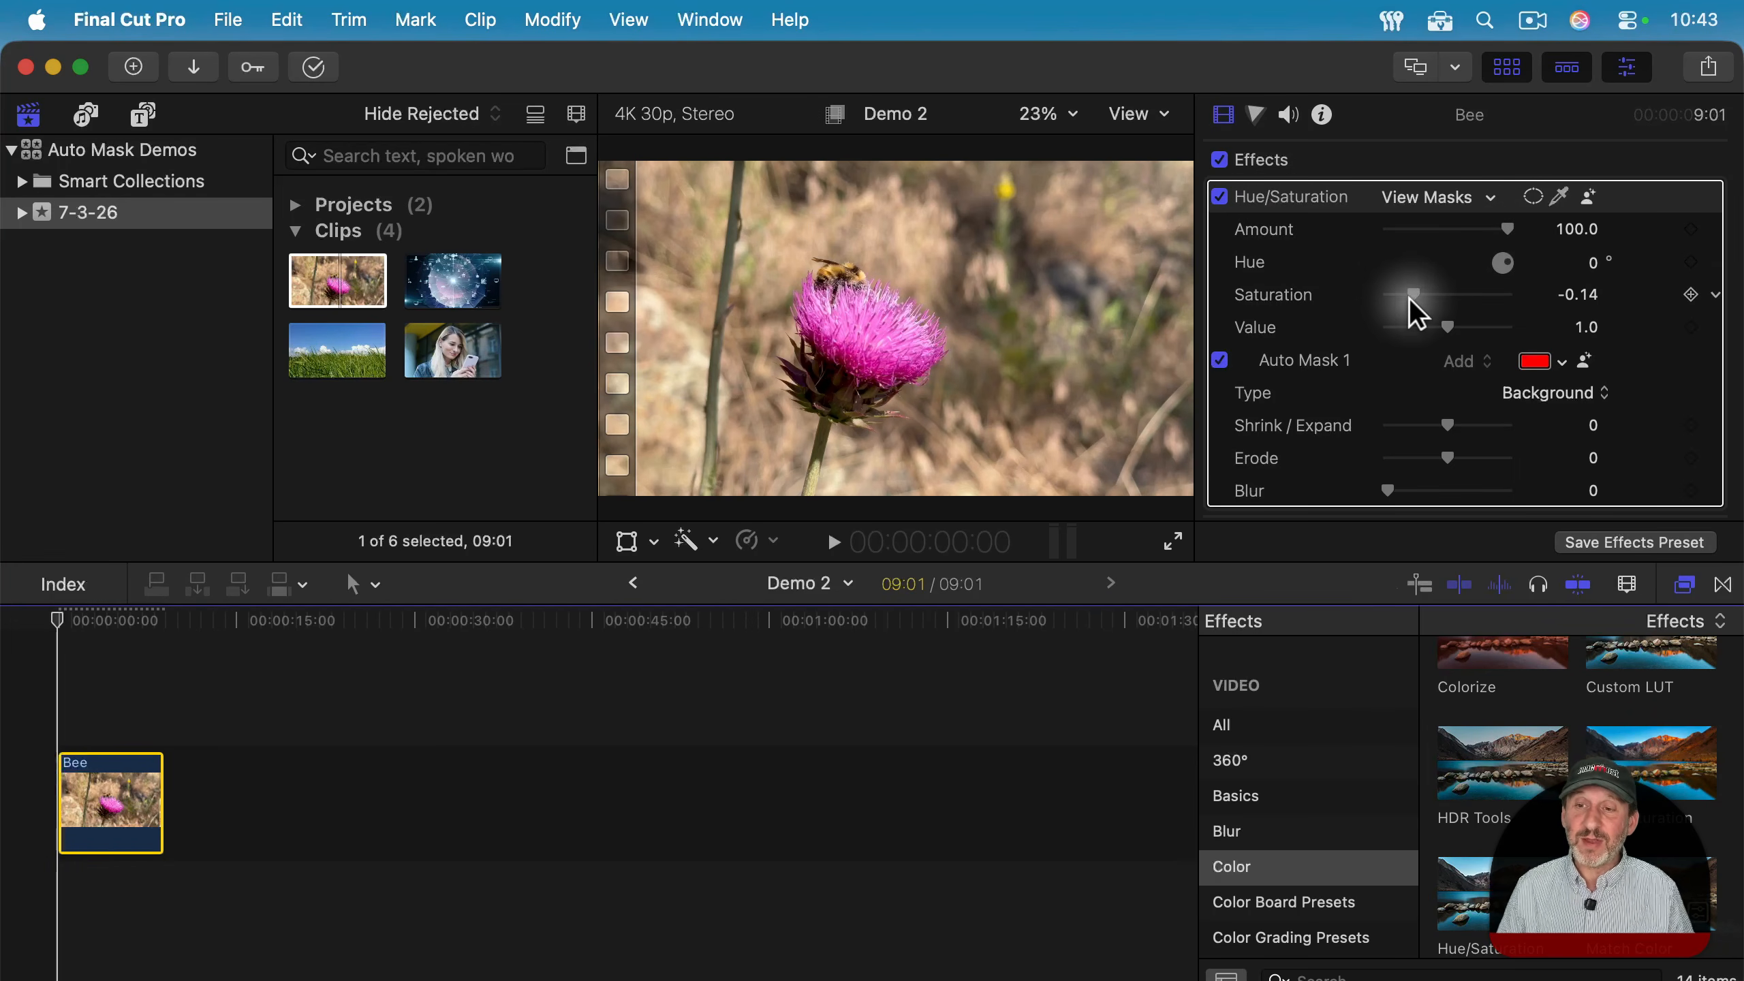
- Desaturate the background behind the flower, trying a Saturation of -1.0 before settling on -0.6, and preview other frames
drag(1412, 295, 1385, 296)
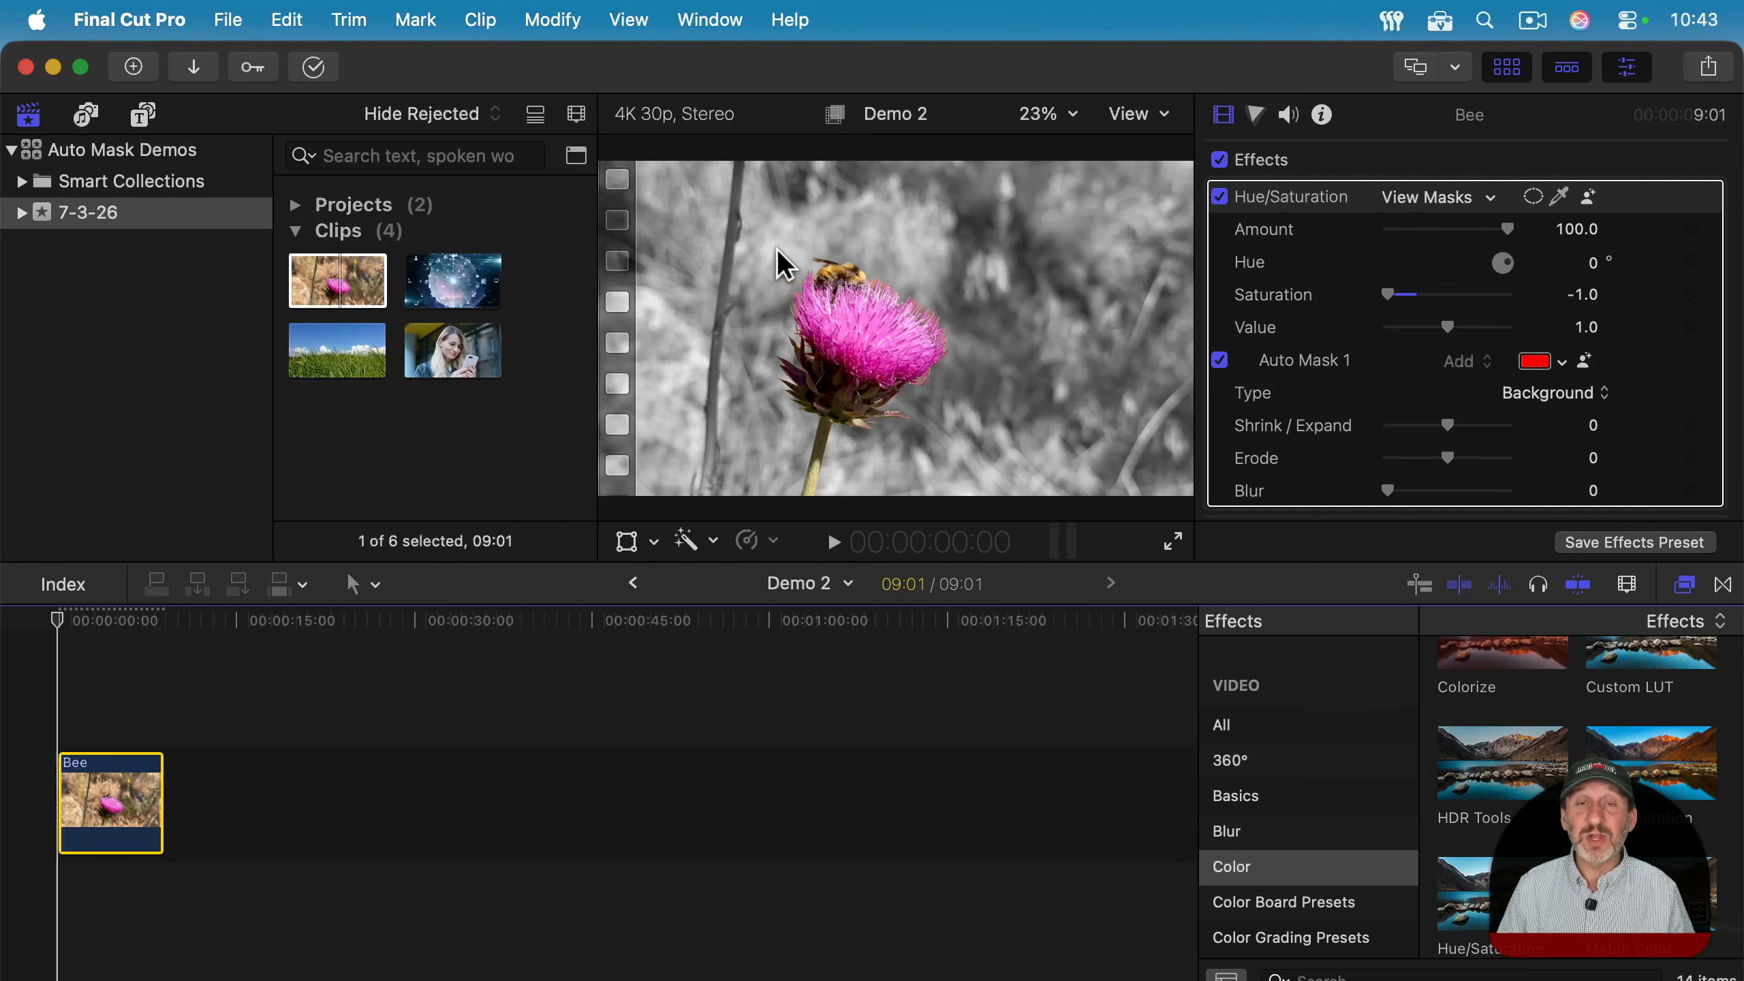
drag(69, 620, 110, 621)
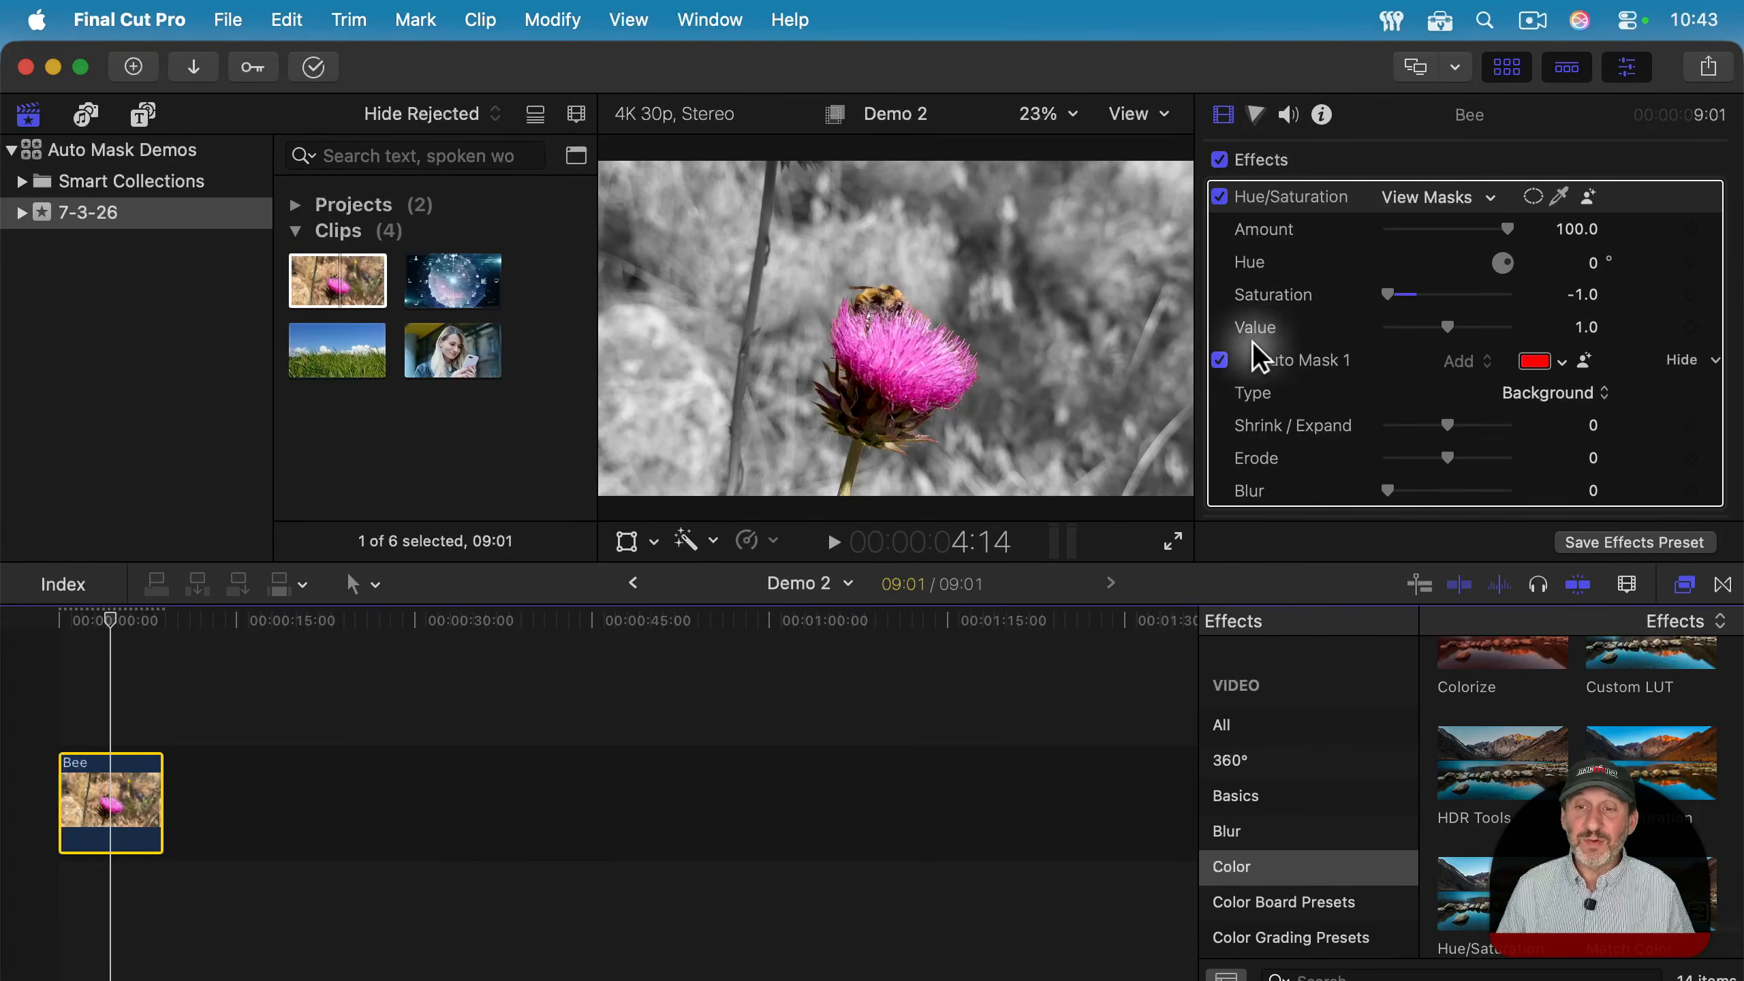
drag(1388, 293, 1399, 294)
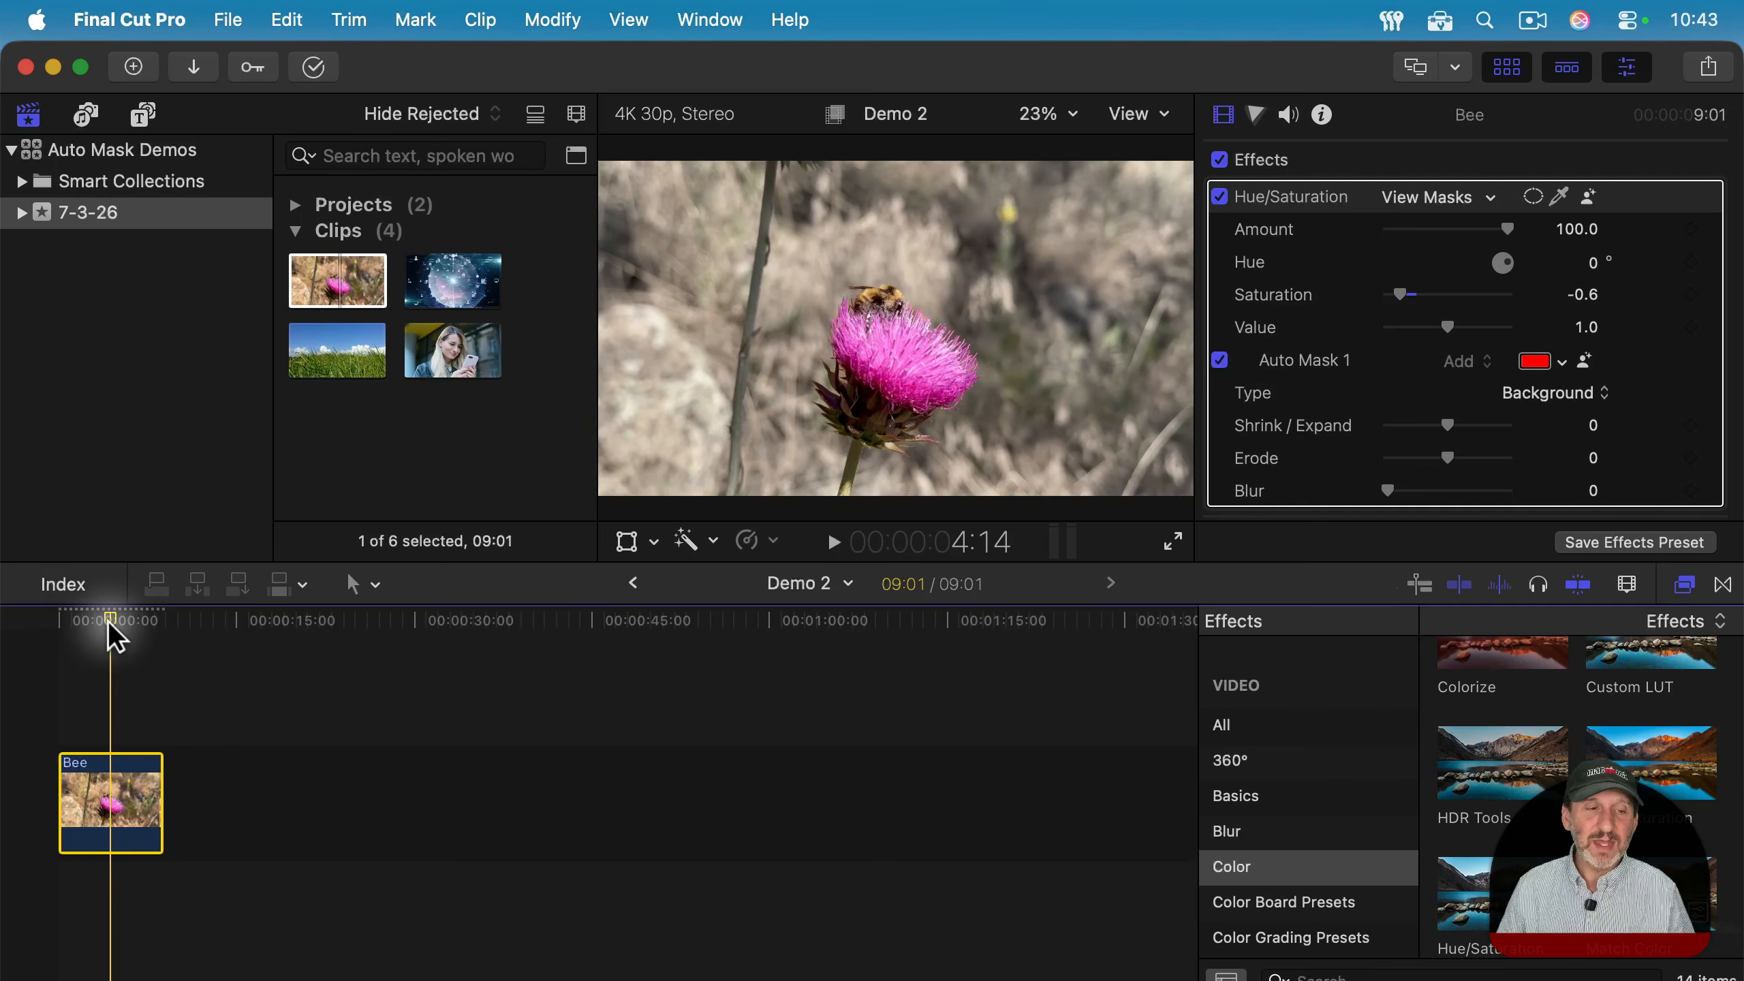
mouse_move(109, 622)
mouse_down()
mouse_move(147, 622)
mouse_move(114, 622)
mouse_up()
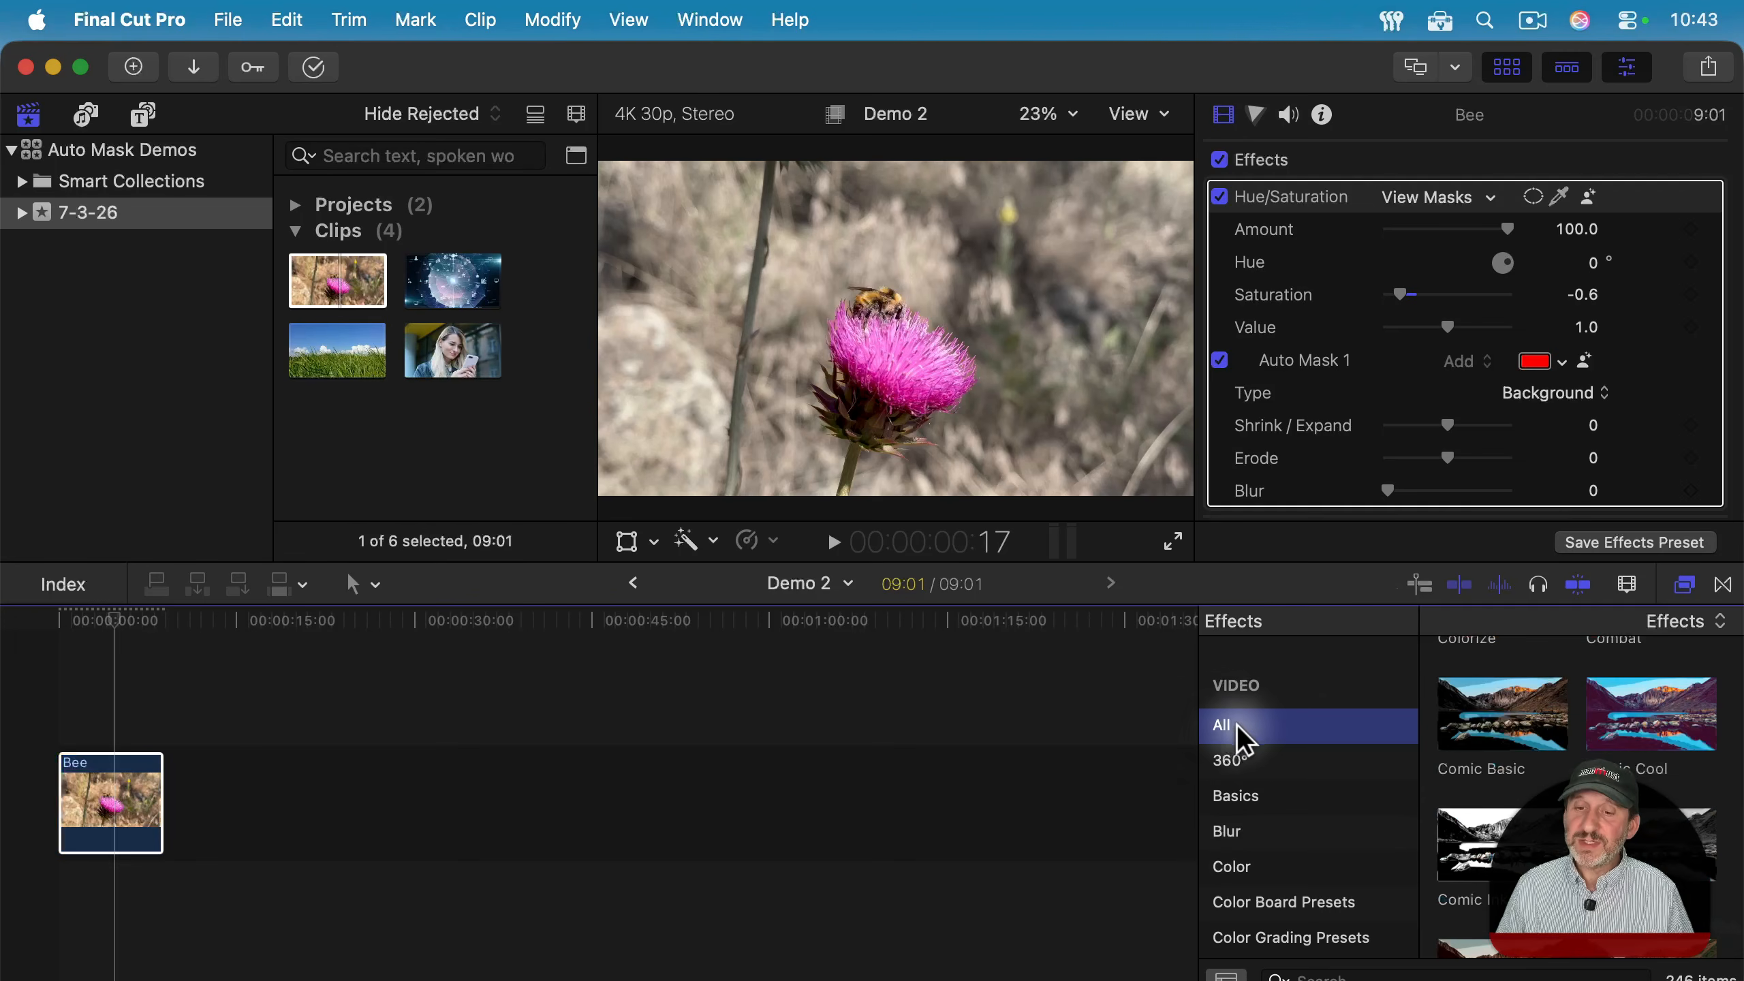
- Apply the Comic Basic effect to the Bee clip and restrict it with a Foreground auto mask
click(1493, 728)
drag(1030, 665, 129, 839)
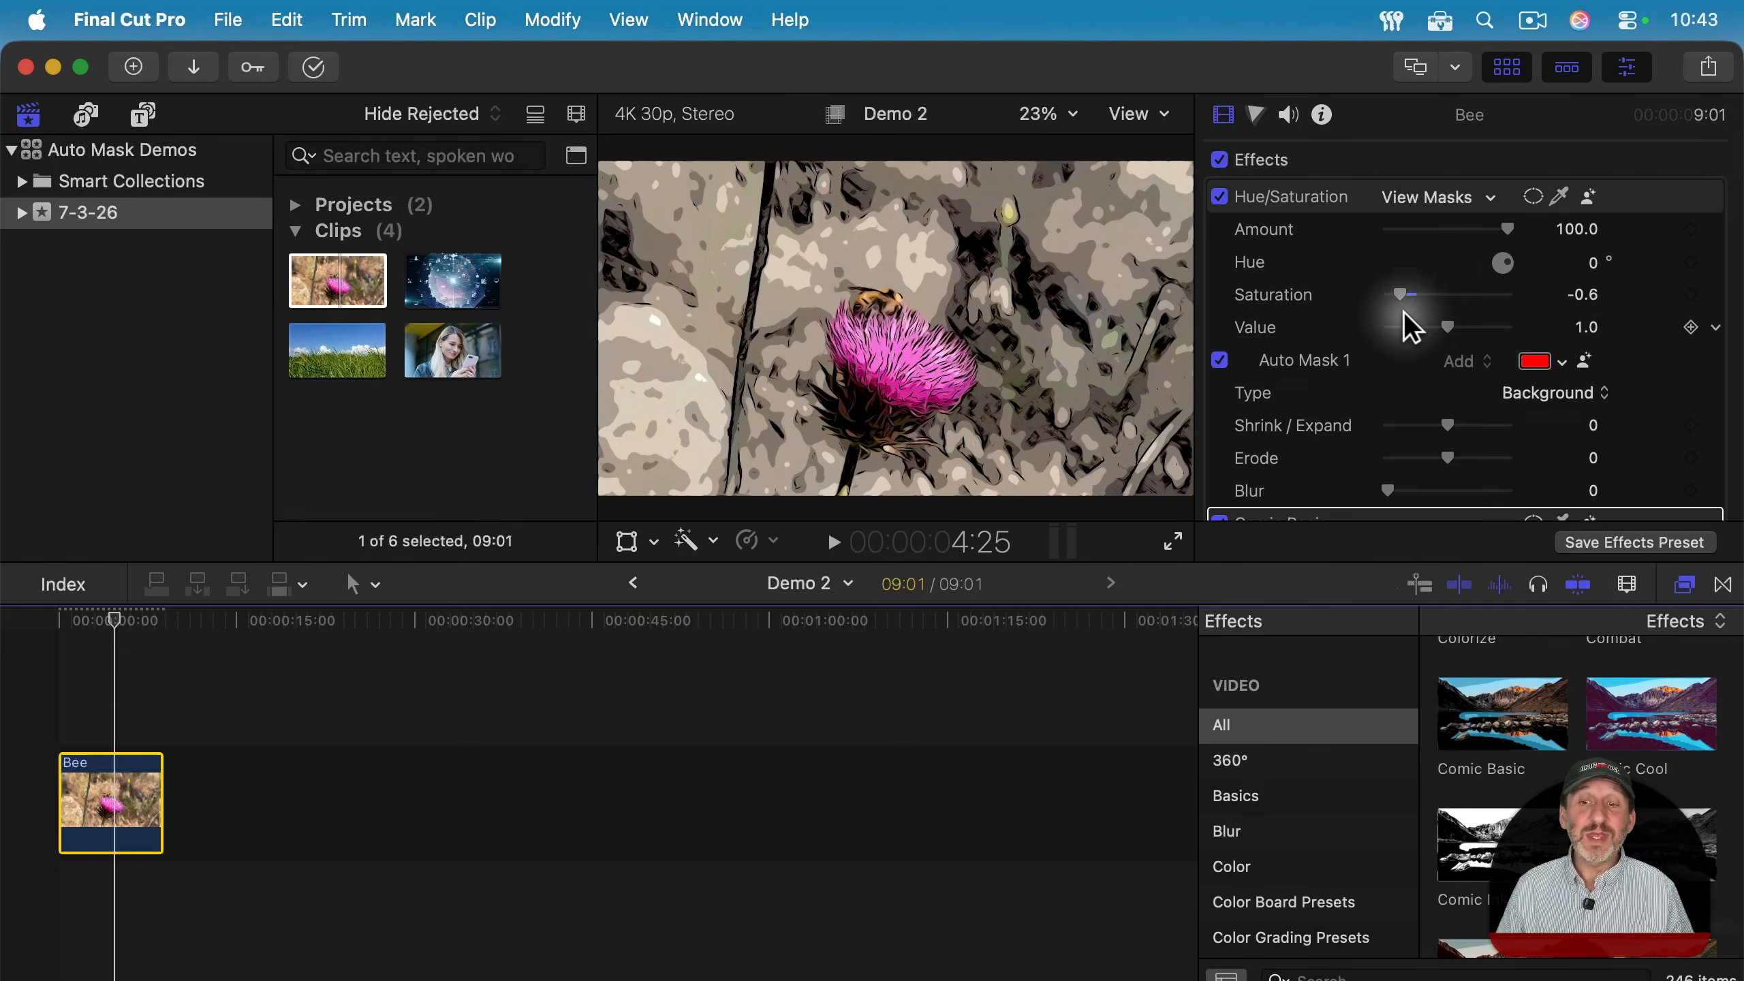
scroll(1407, 319, down, 5)
click(1587, 257)
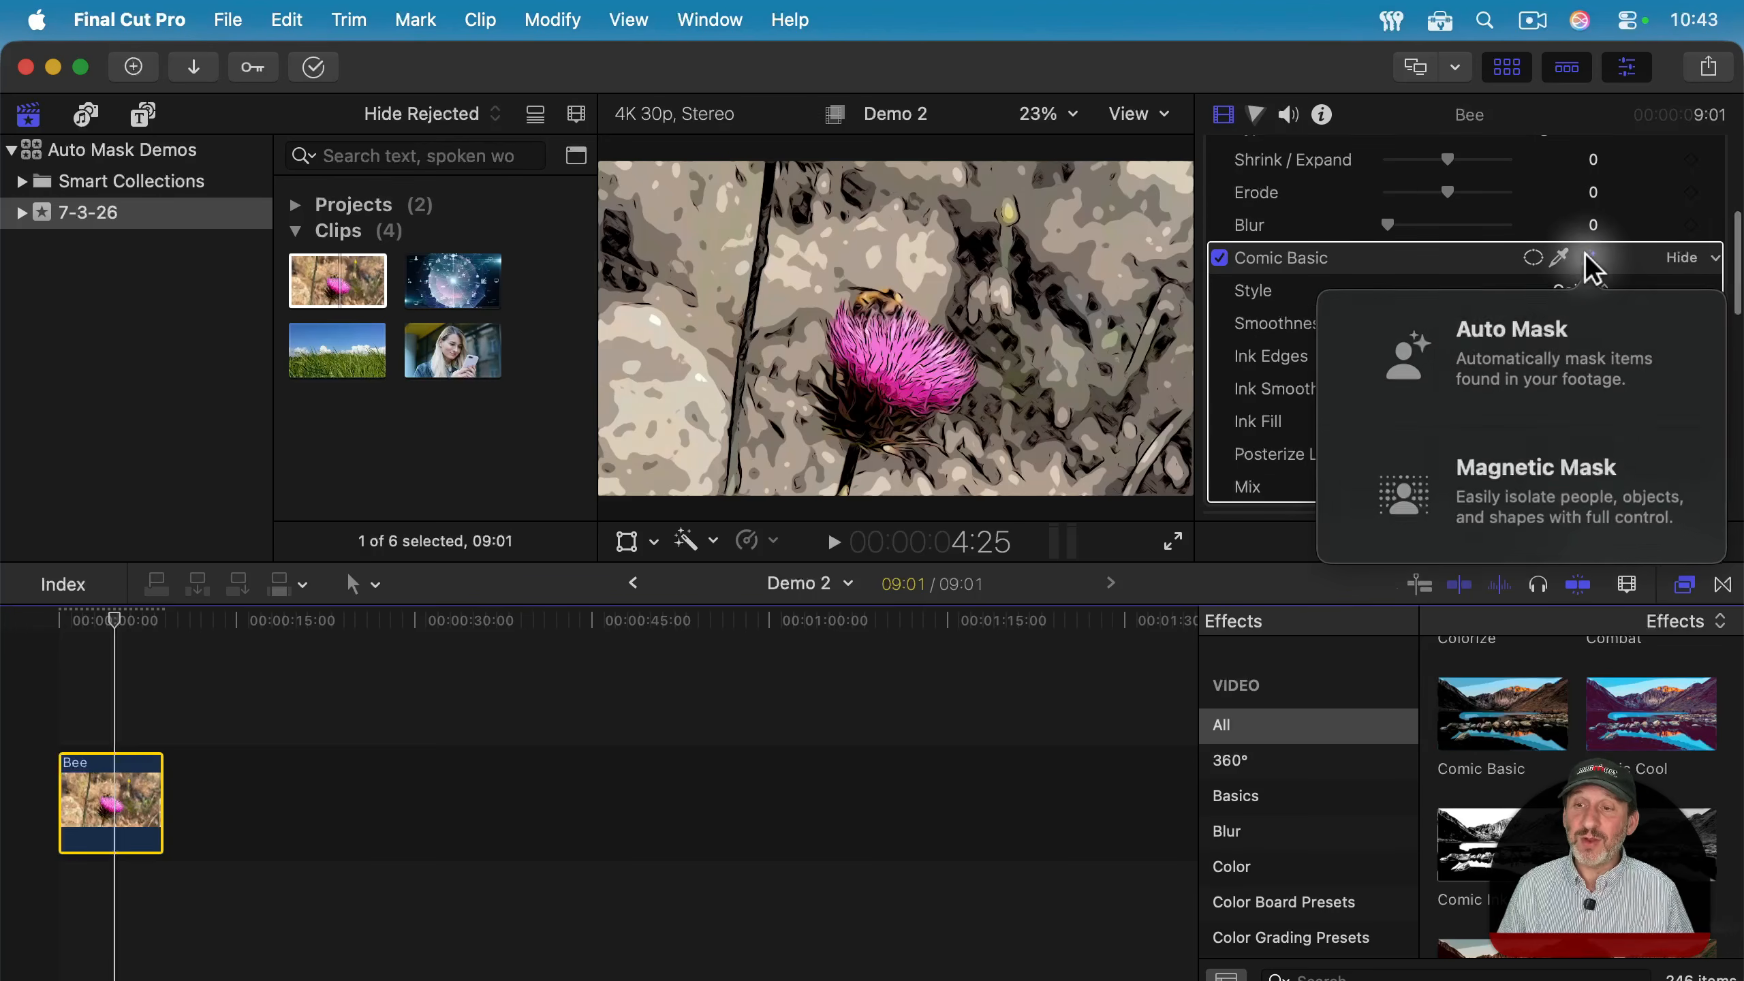
click(1489, 335)
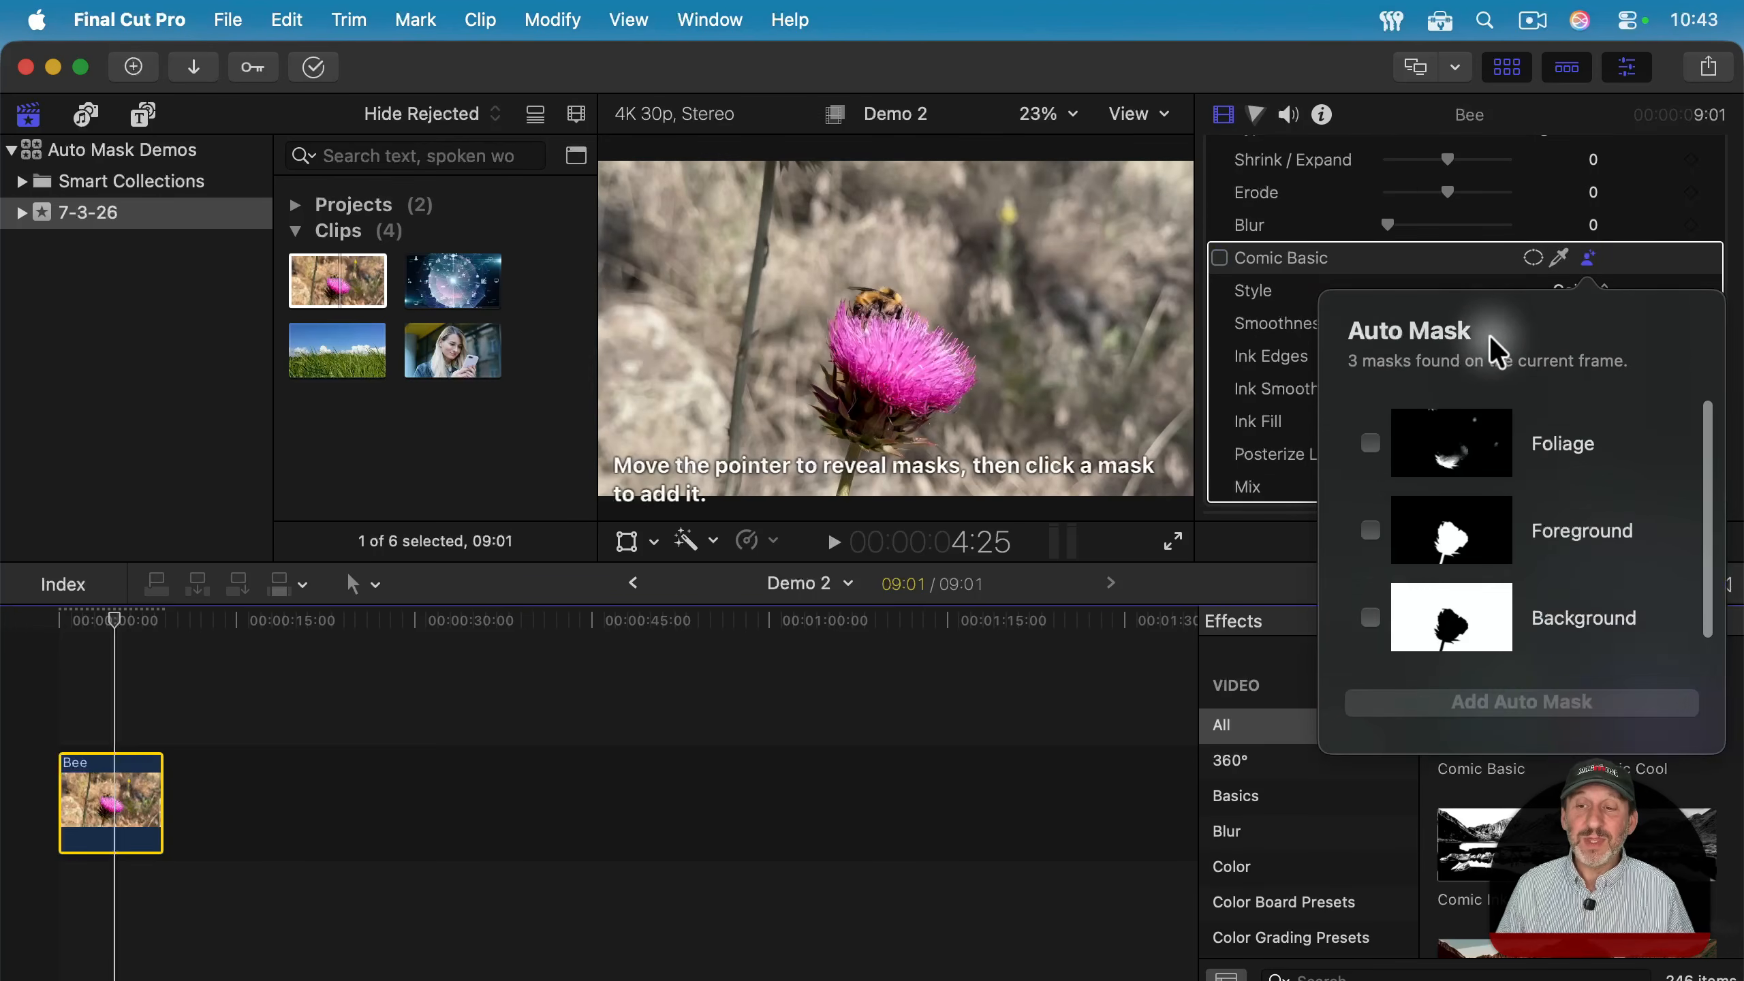
click(1370, 530)
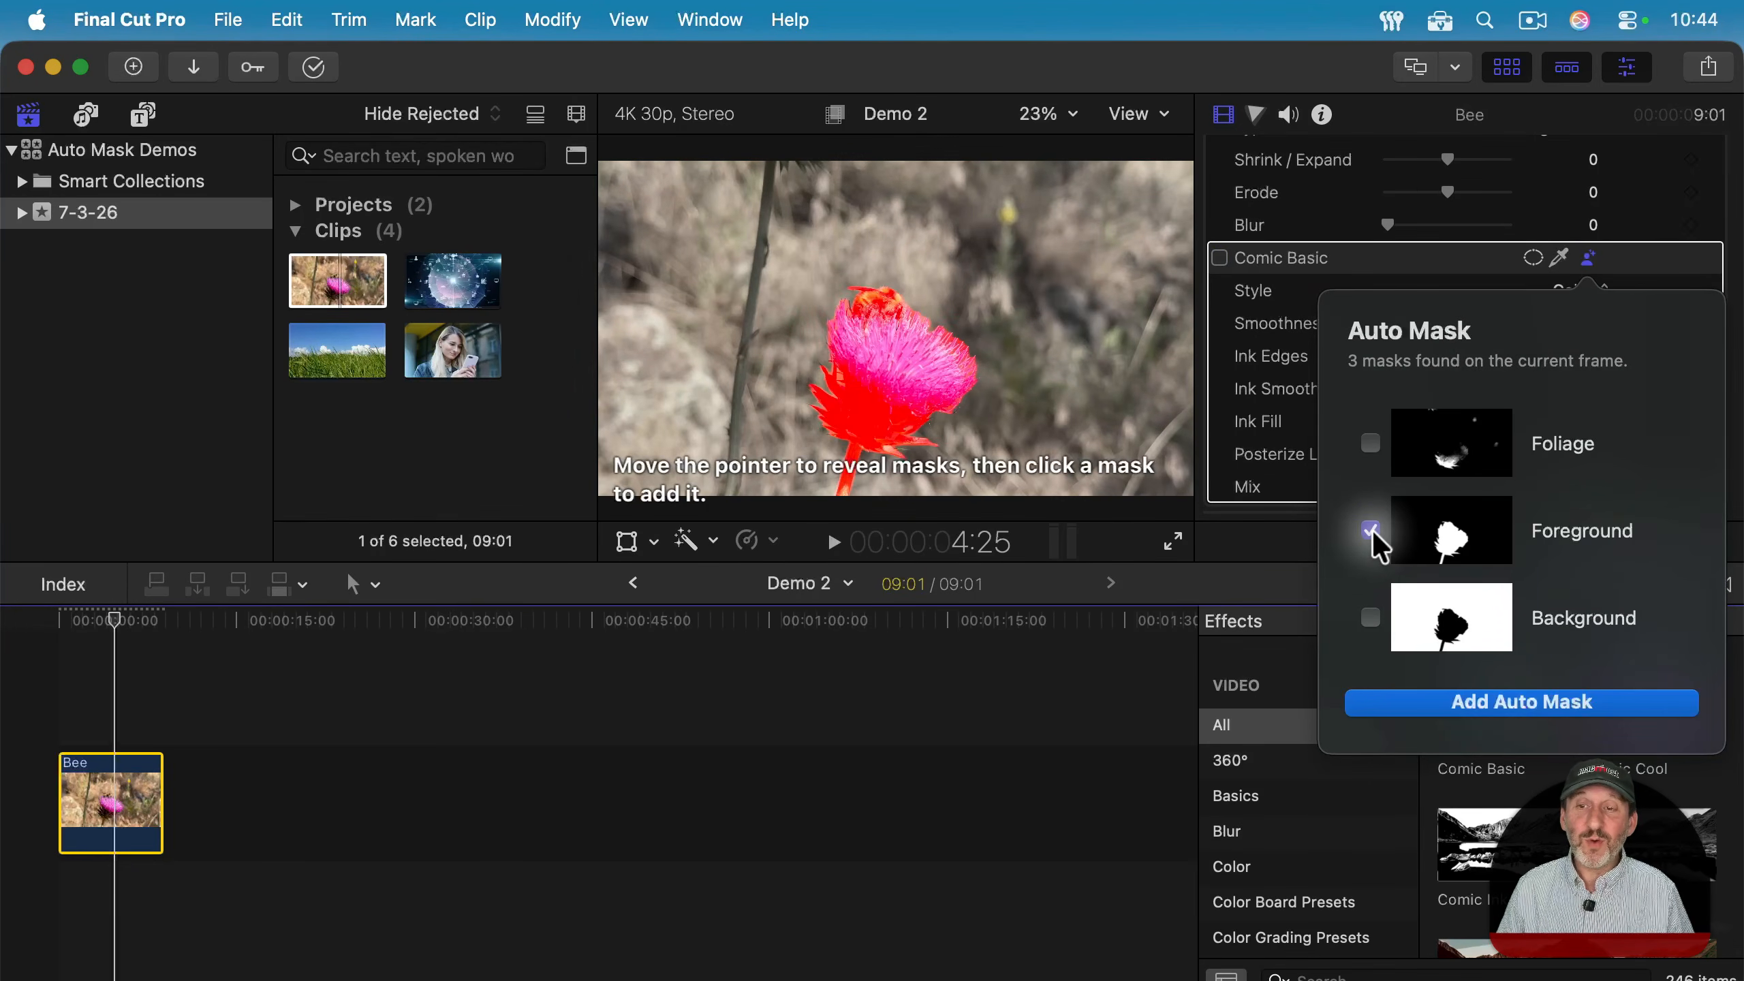
click(1415, 714)
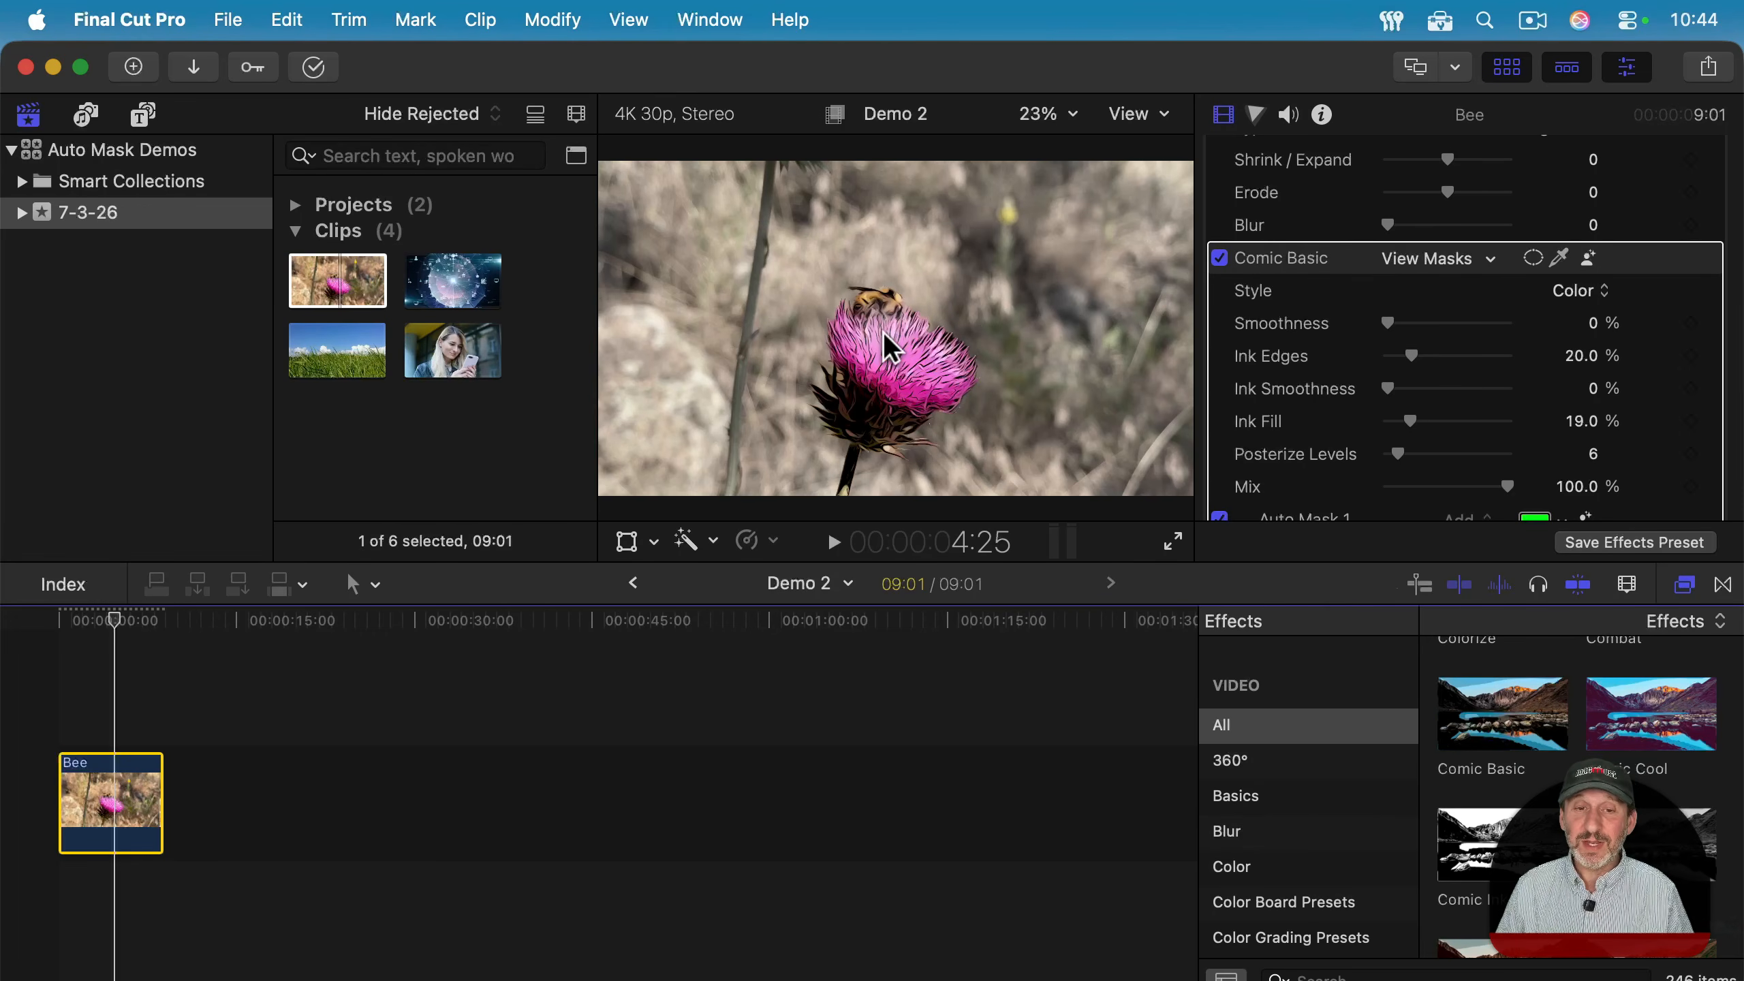
- Apply a second Hue/Saturation effect from the Color category to the Bee clip
click(1239, 874)
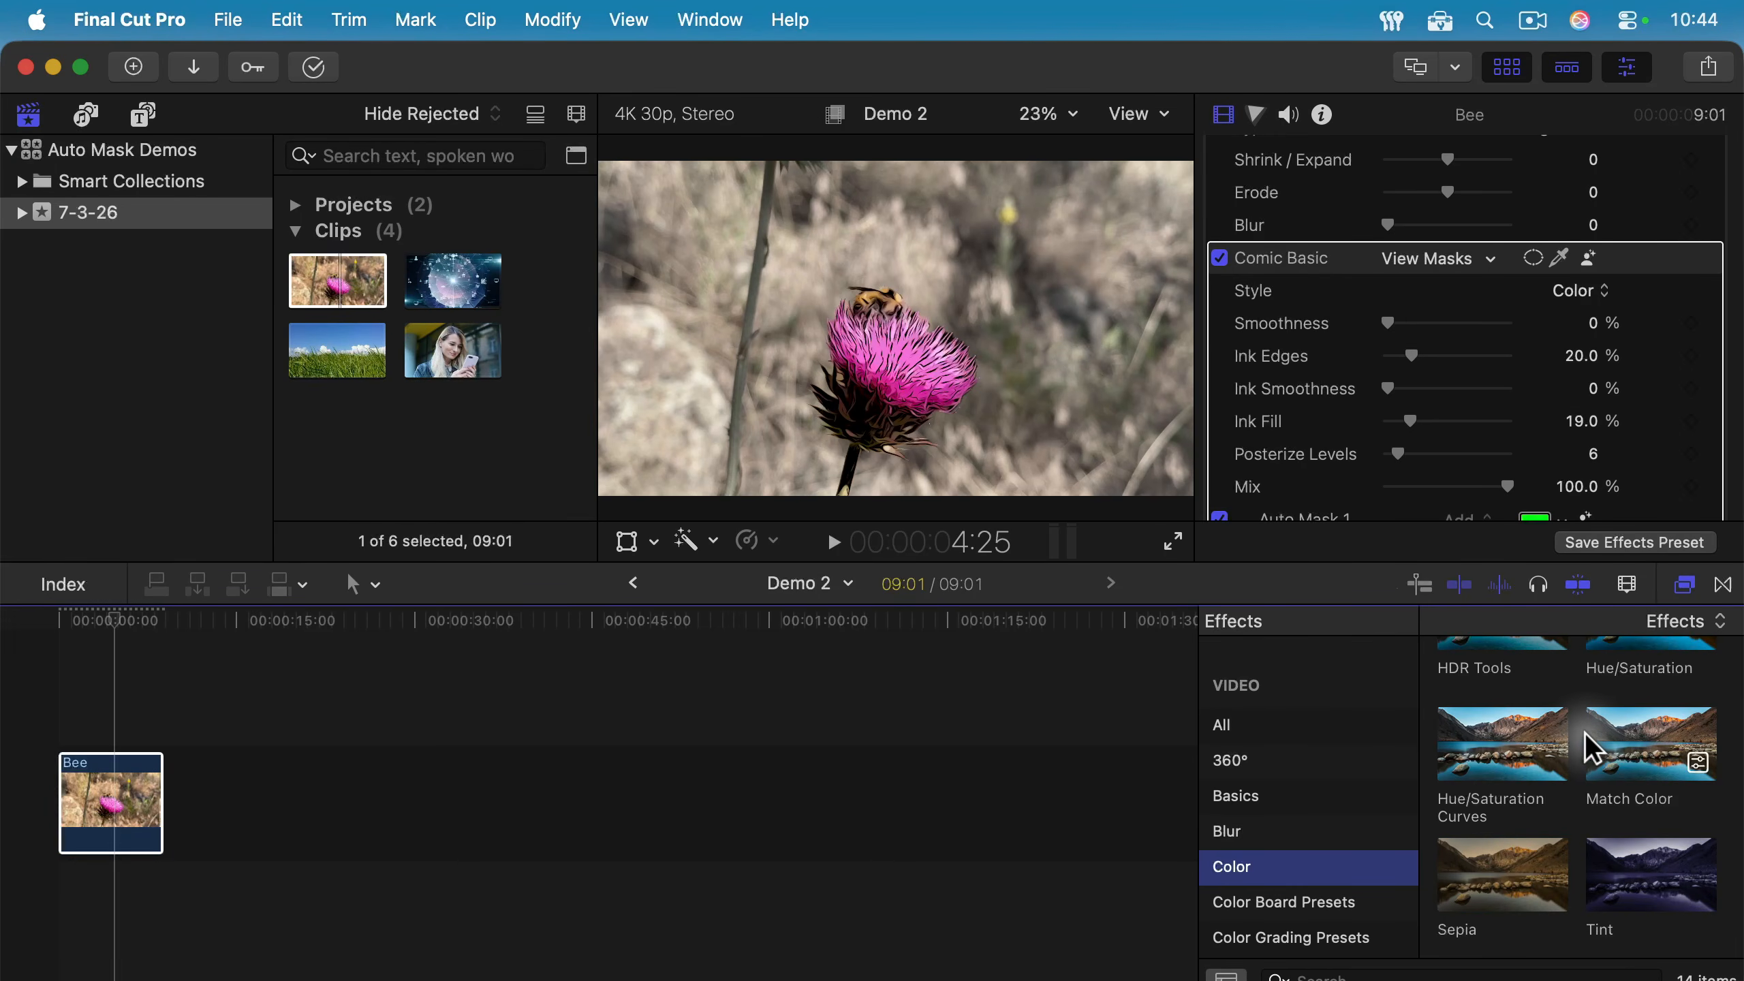
scroll(1584, 733, up, 4)
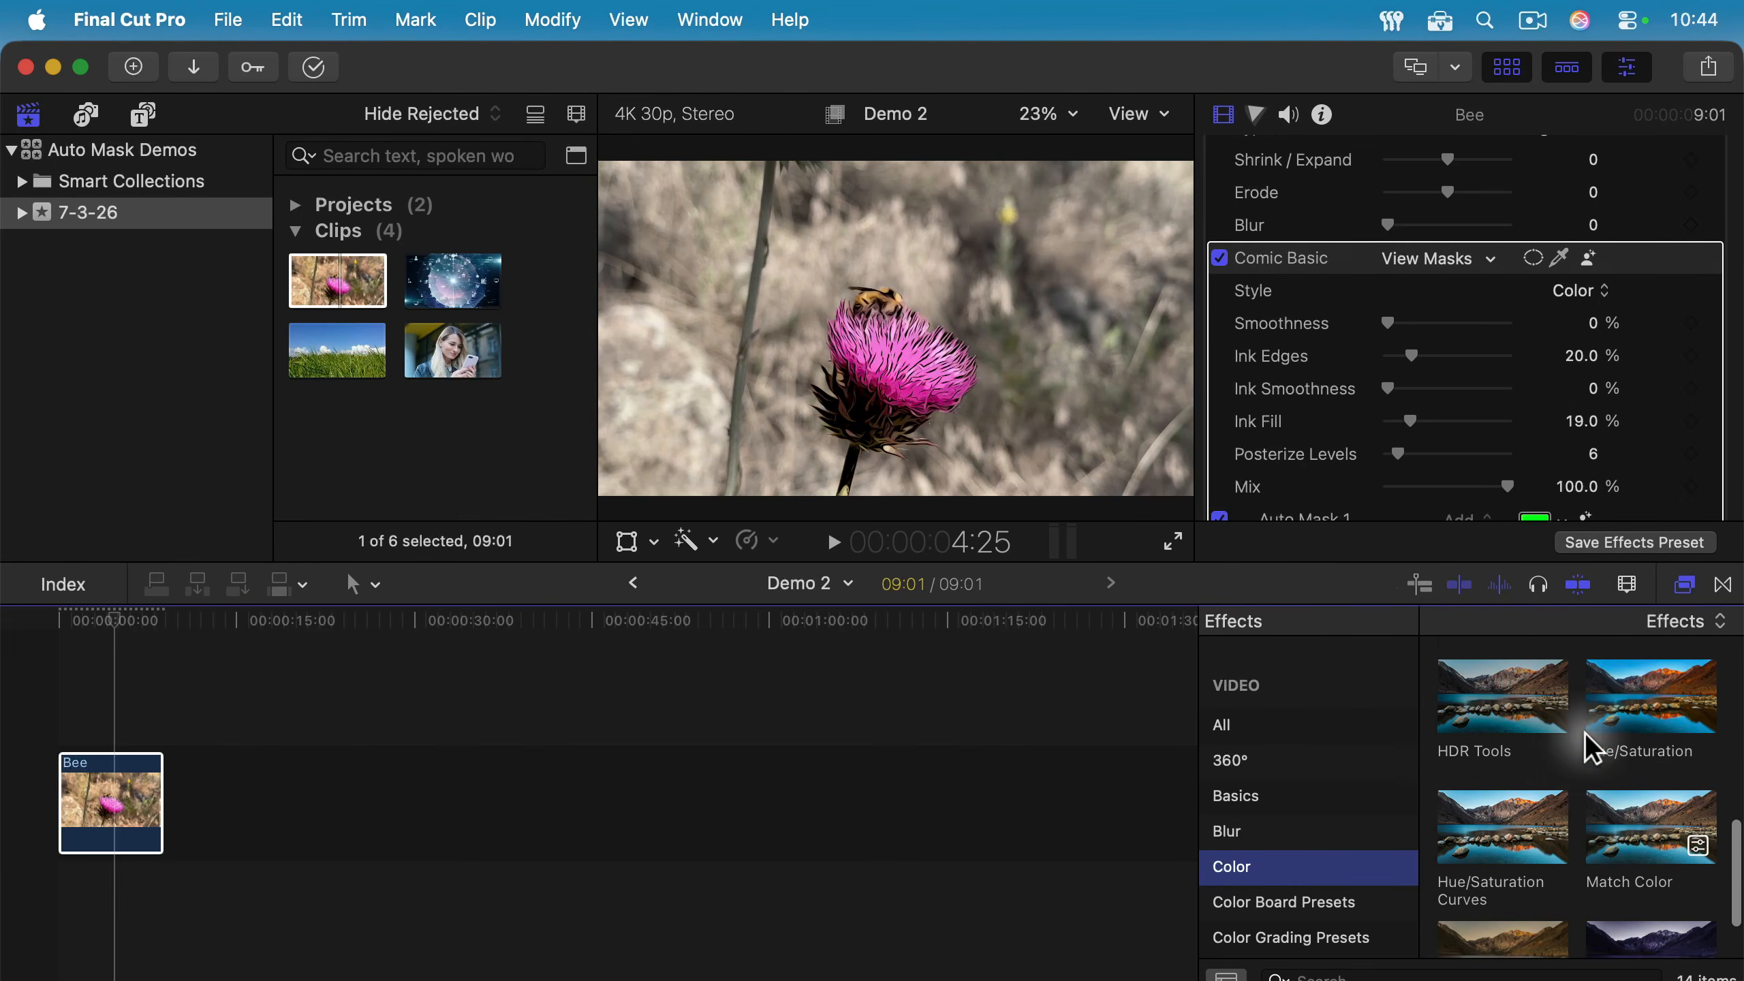
drag(1656, 771, 113, 763)
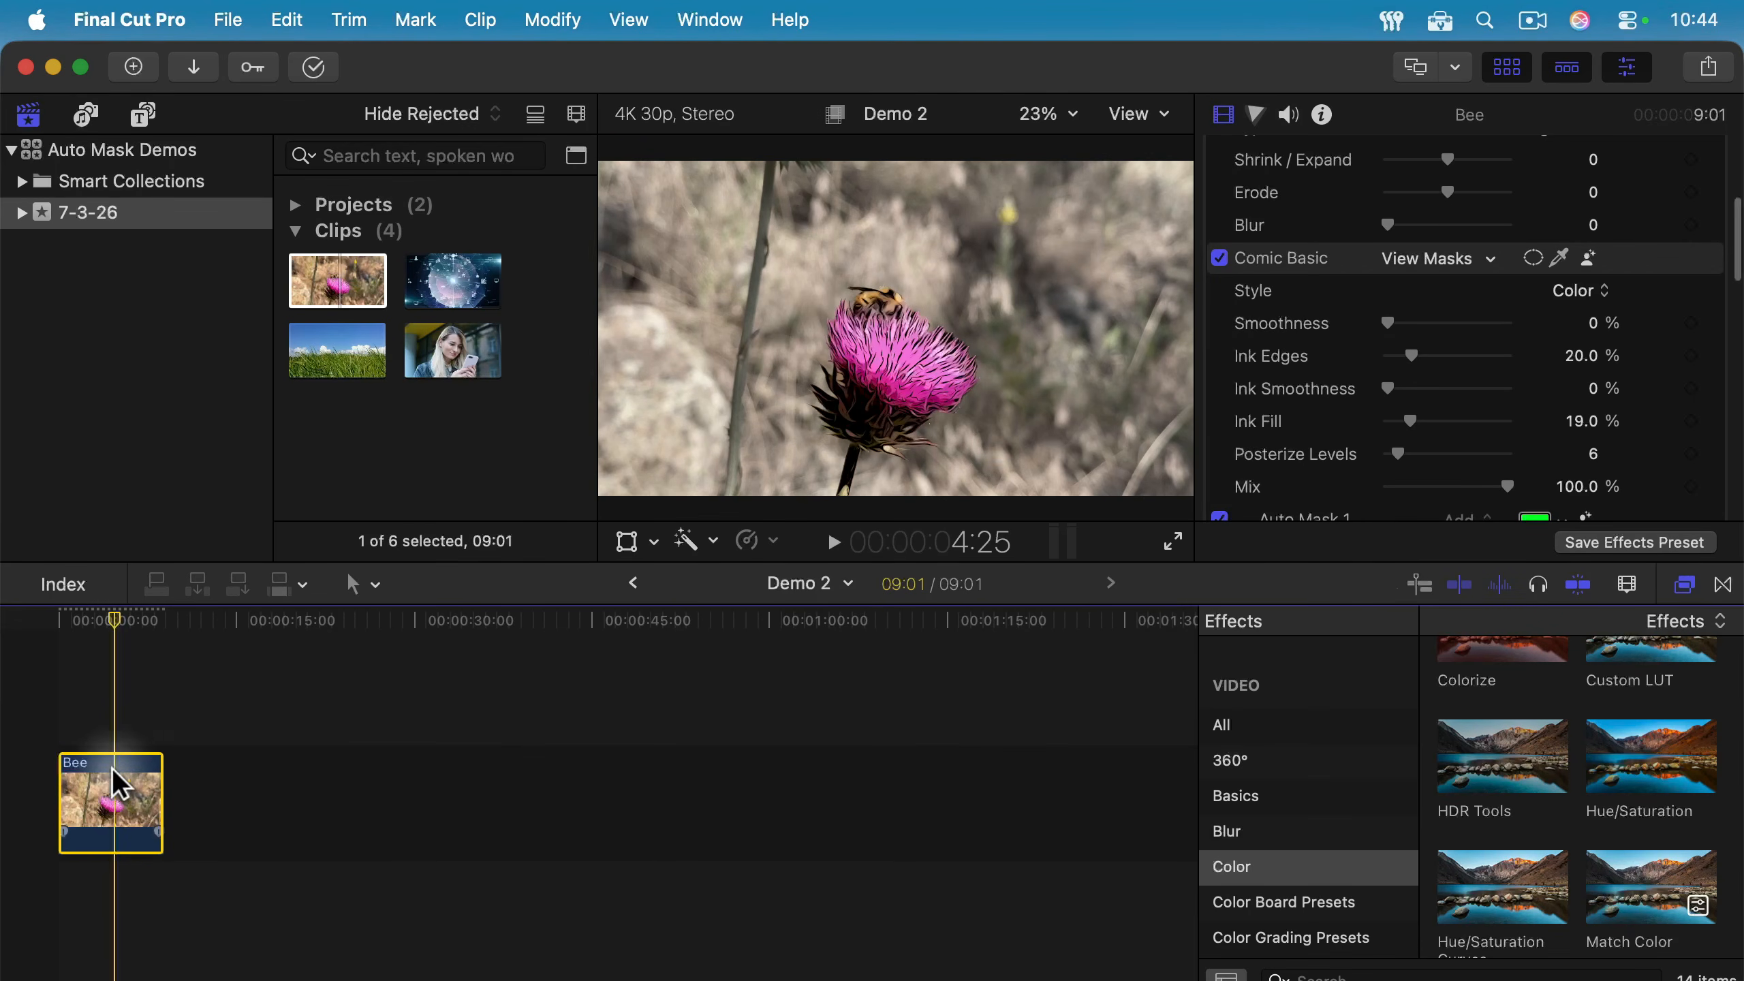
- Restrict the newly added Hue/Saturation effect on the Bee clip with a Foreground auto mask
scroll(1238, 434, down, 10)
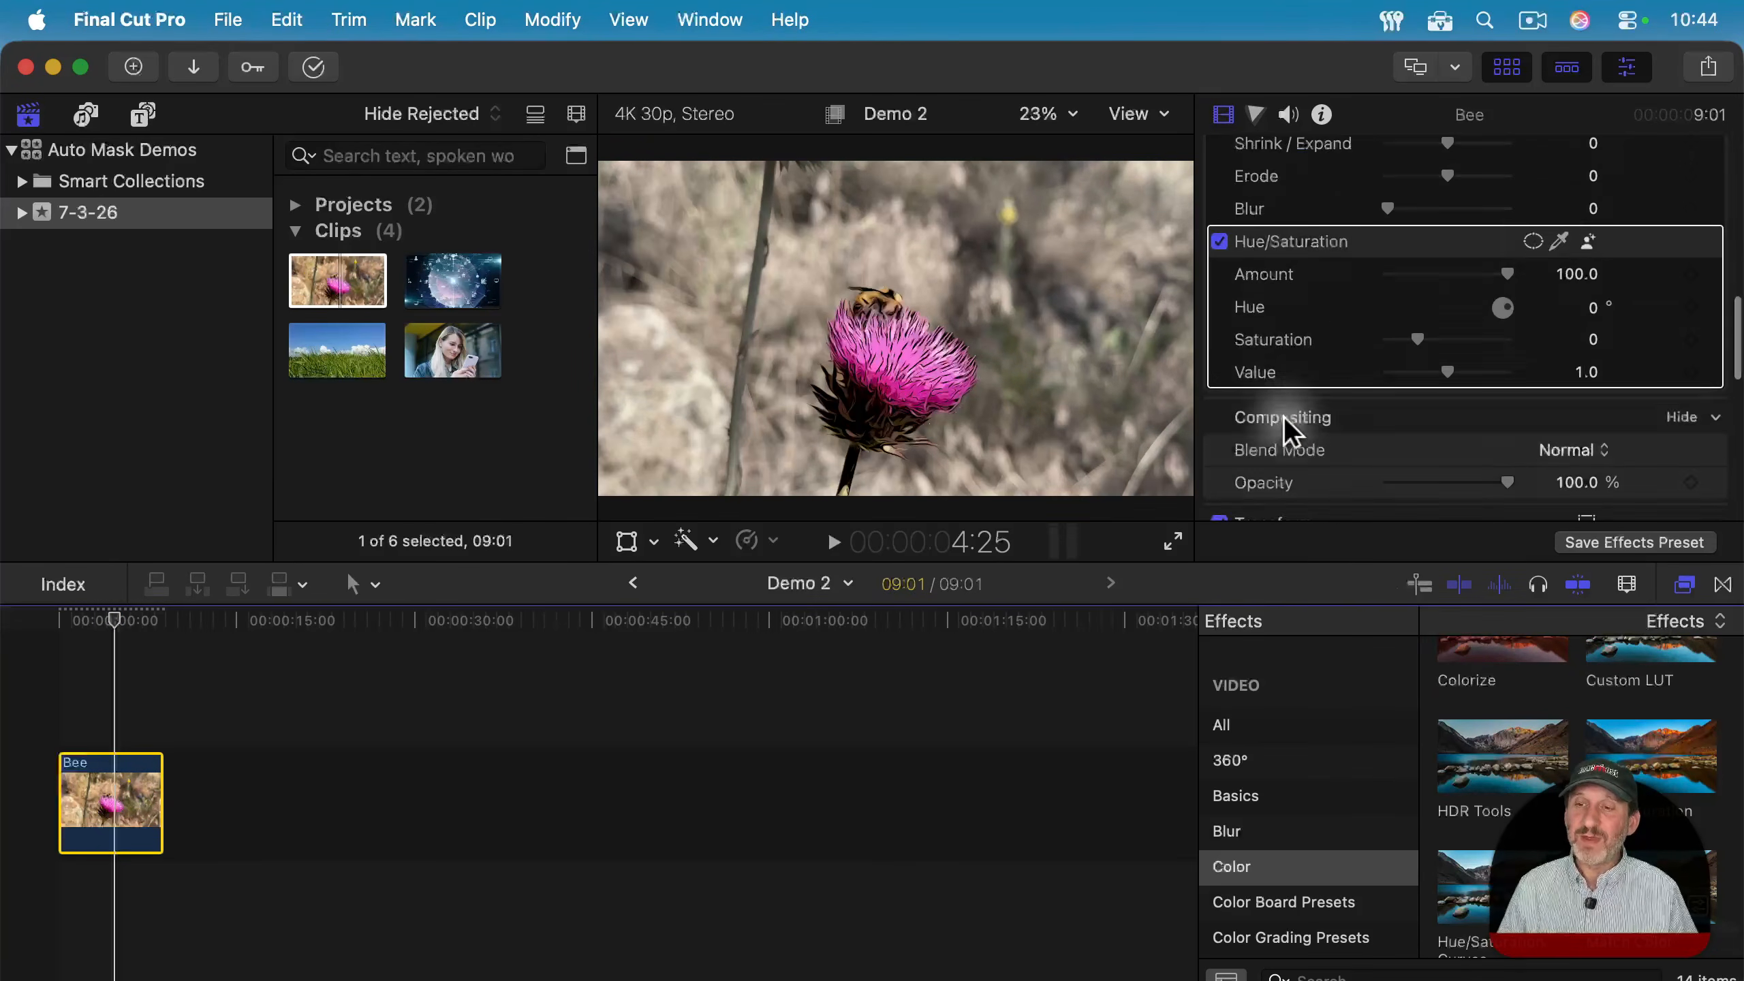
click(1585, 240)
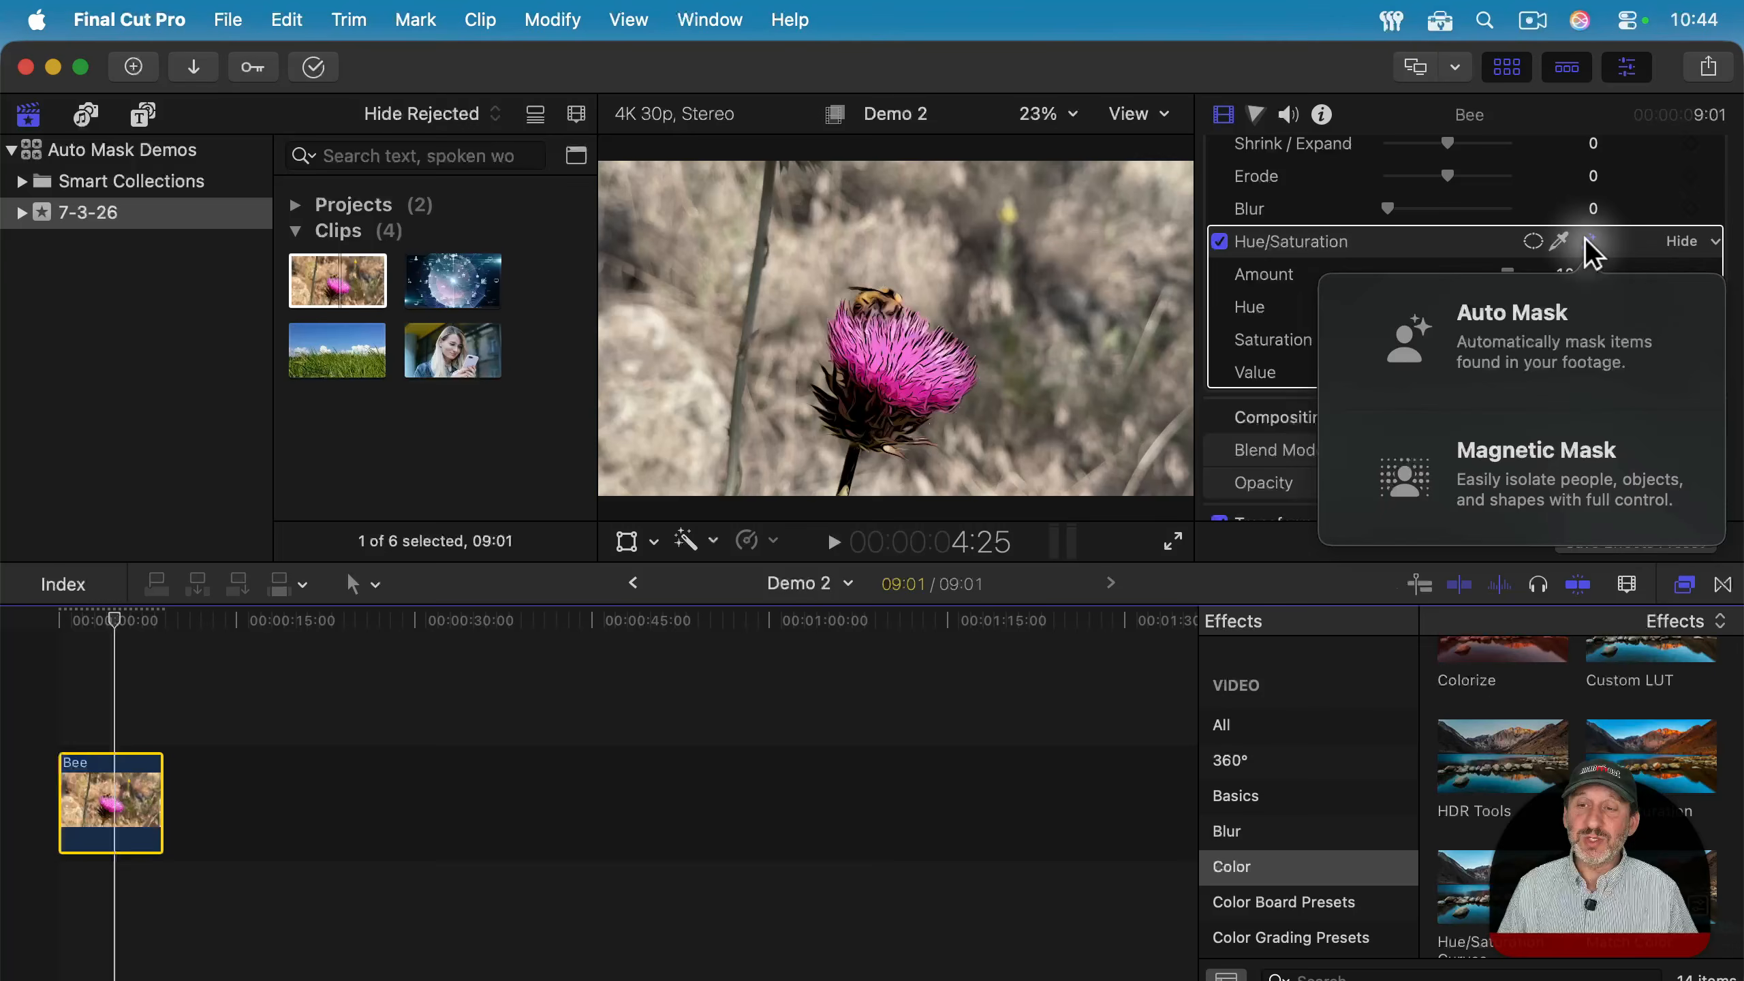
click(1518, 312)
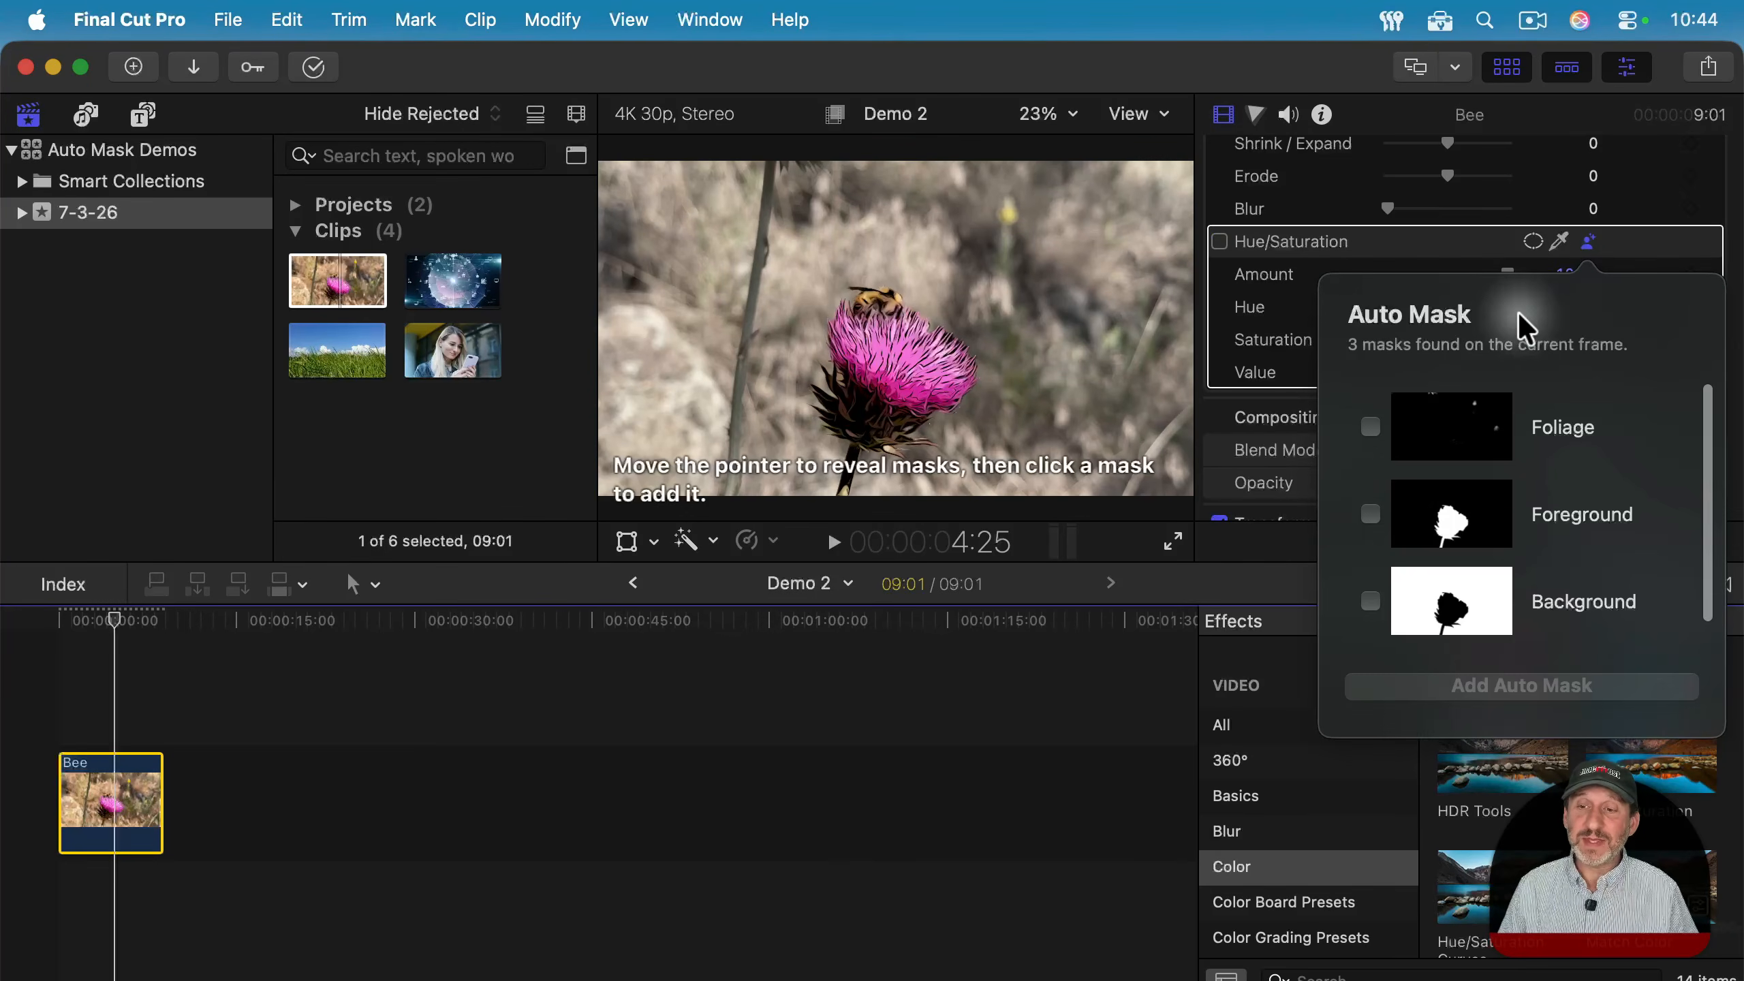
click(1369, 514)
click(1424, 684)
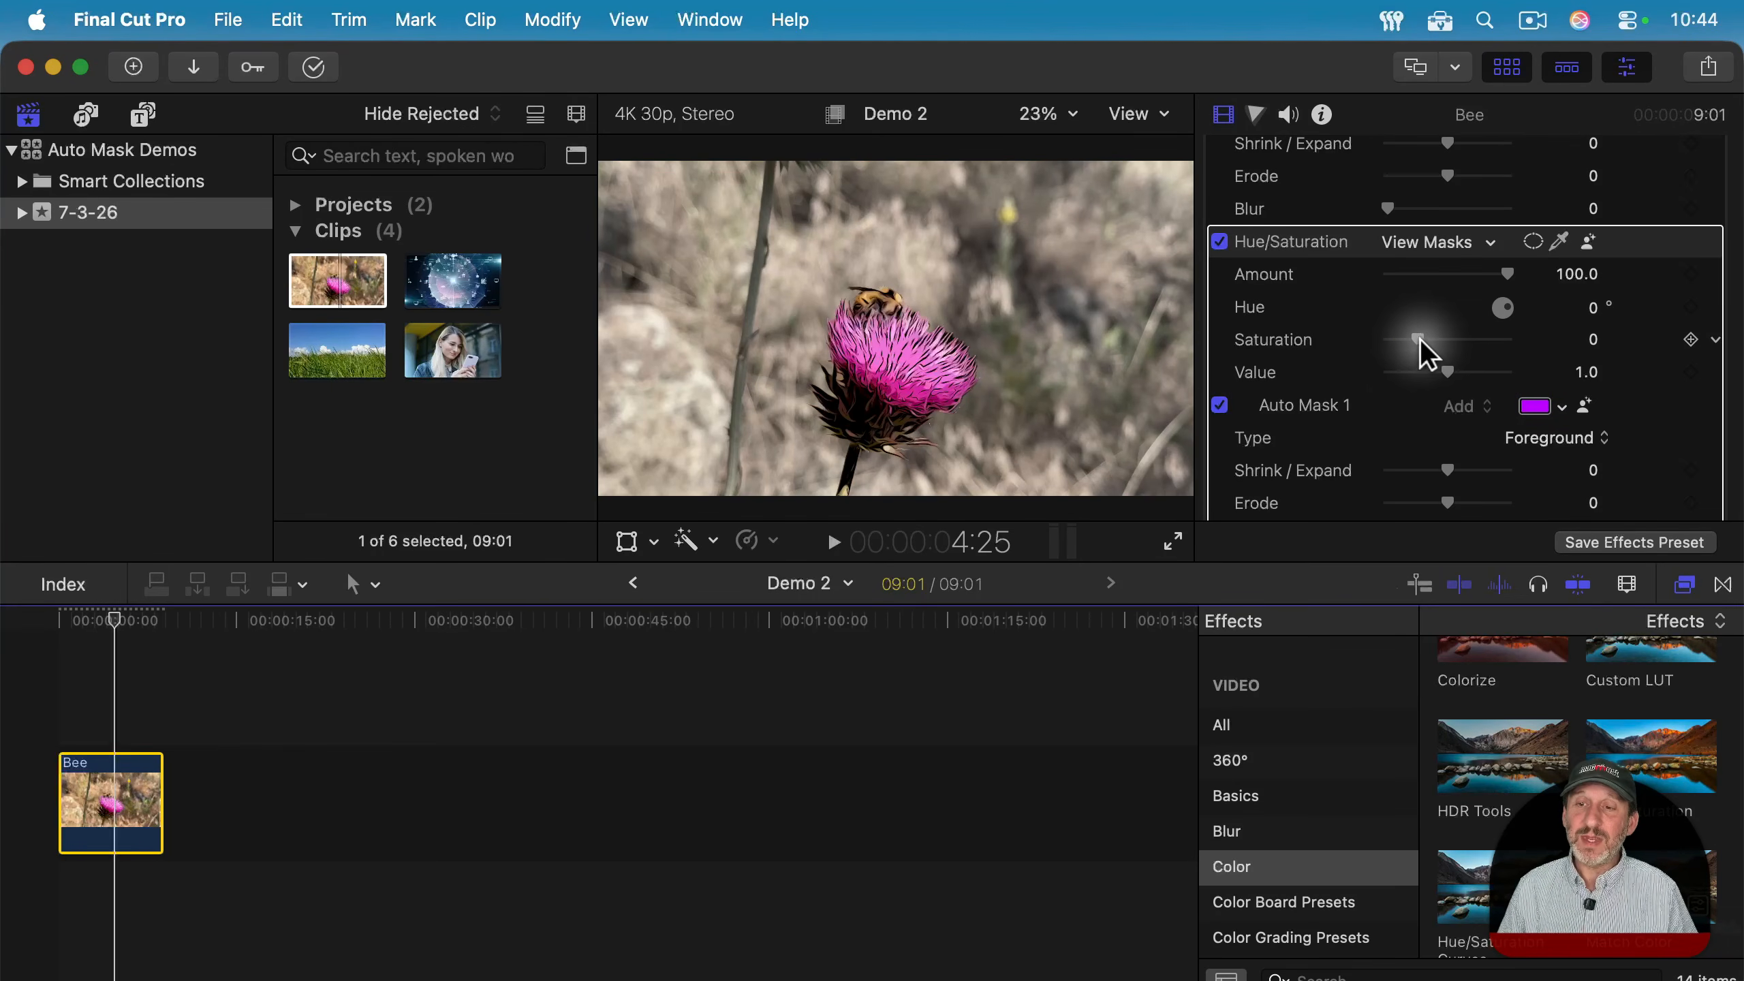
- Raise the foreground Hue/Saturation effect's Saturation to 1.95 and preview earlier frames of the Bee clip
drag(1454, 350, 1476, 340)
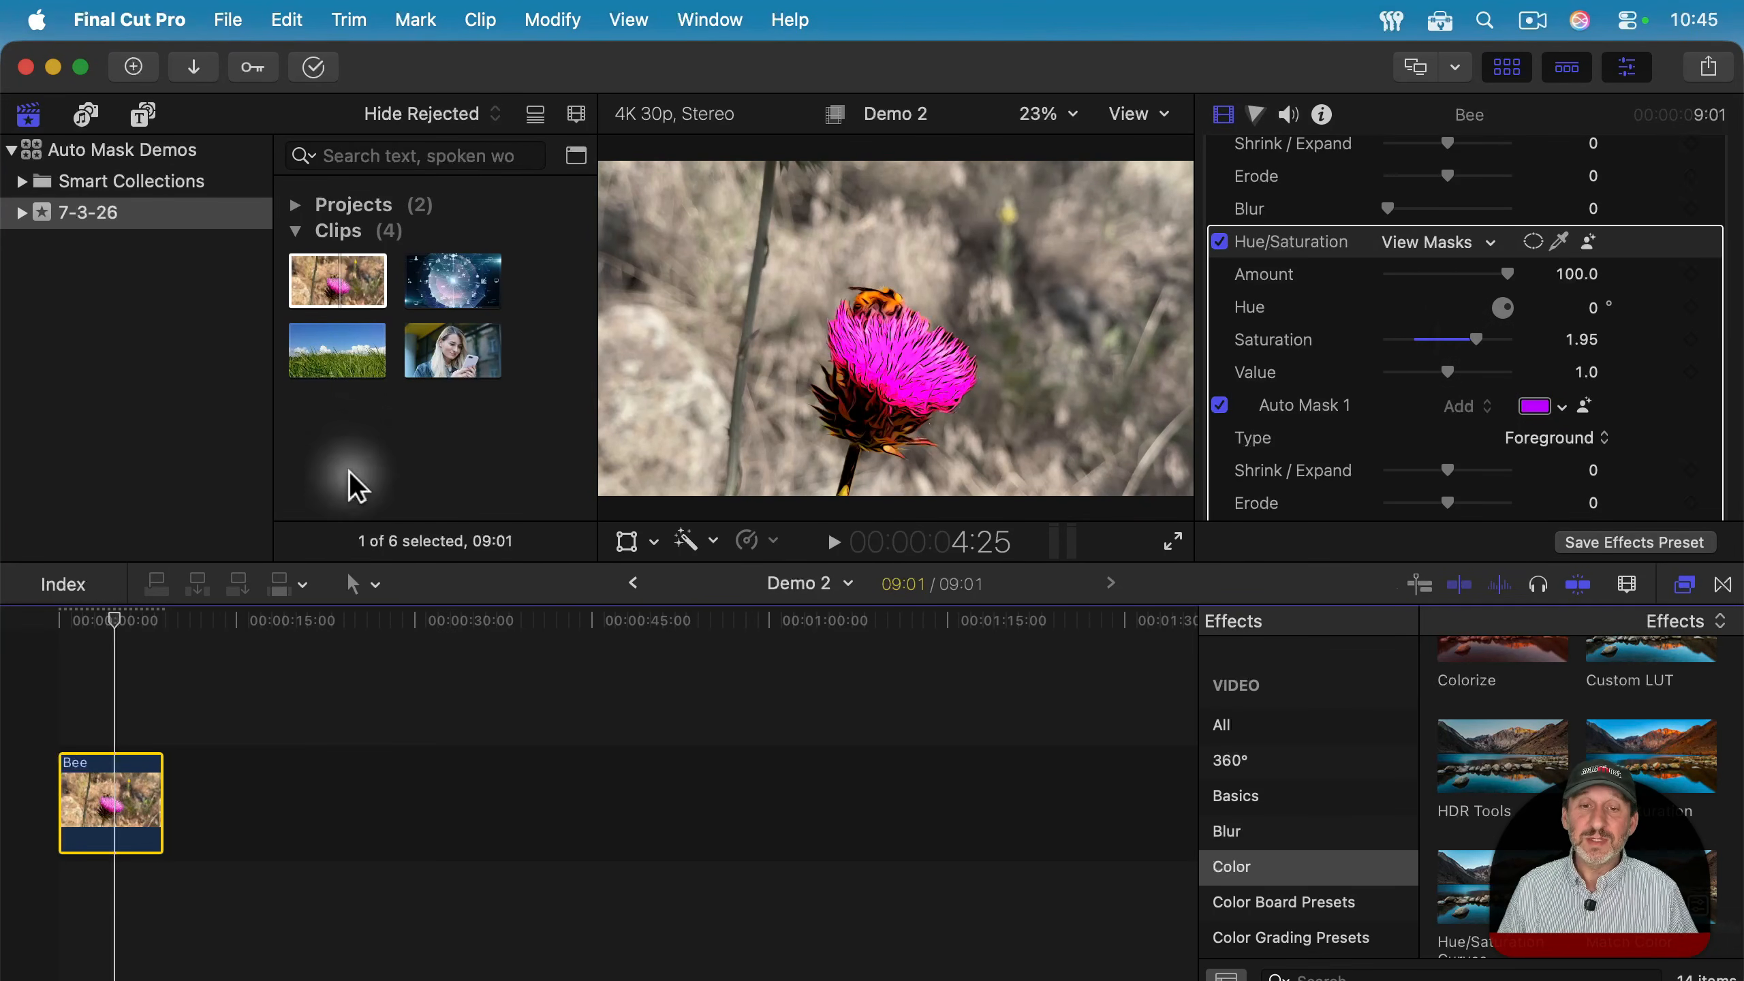
click(96, 714)
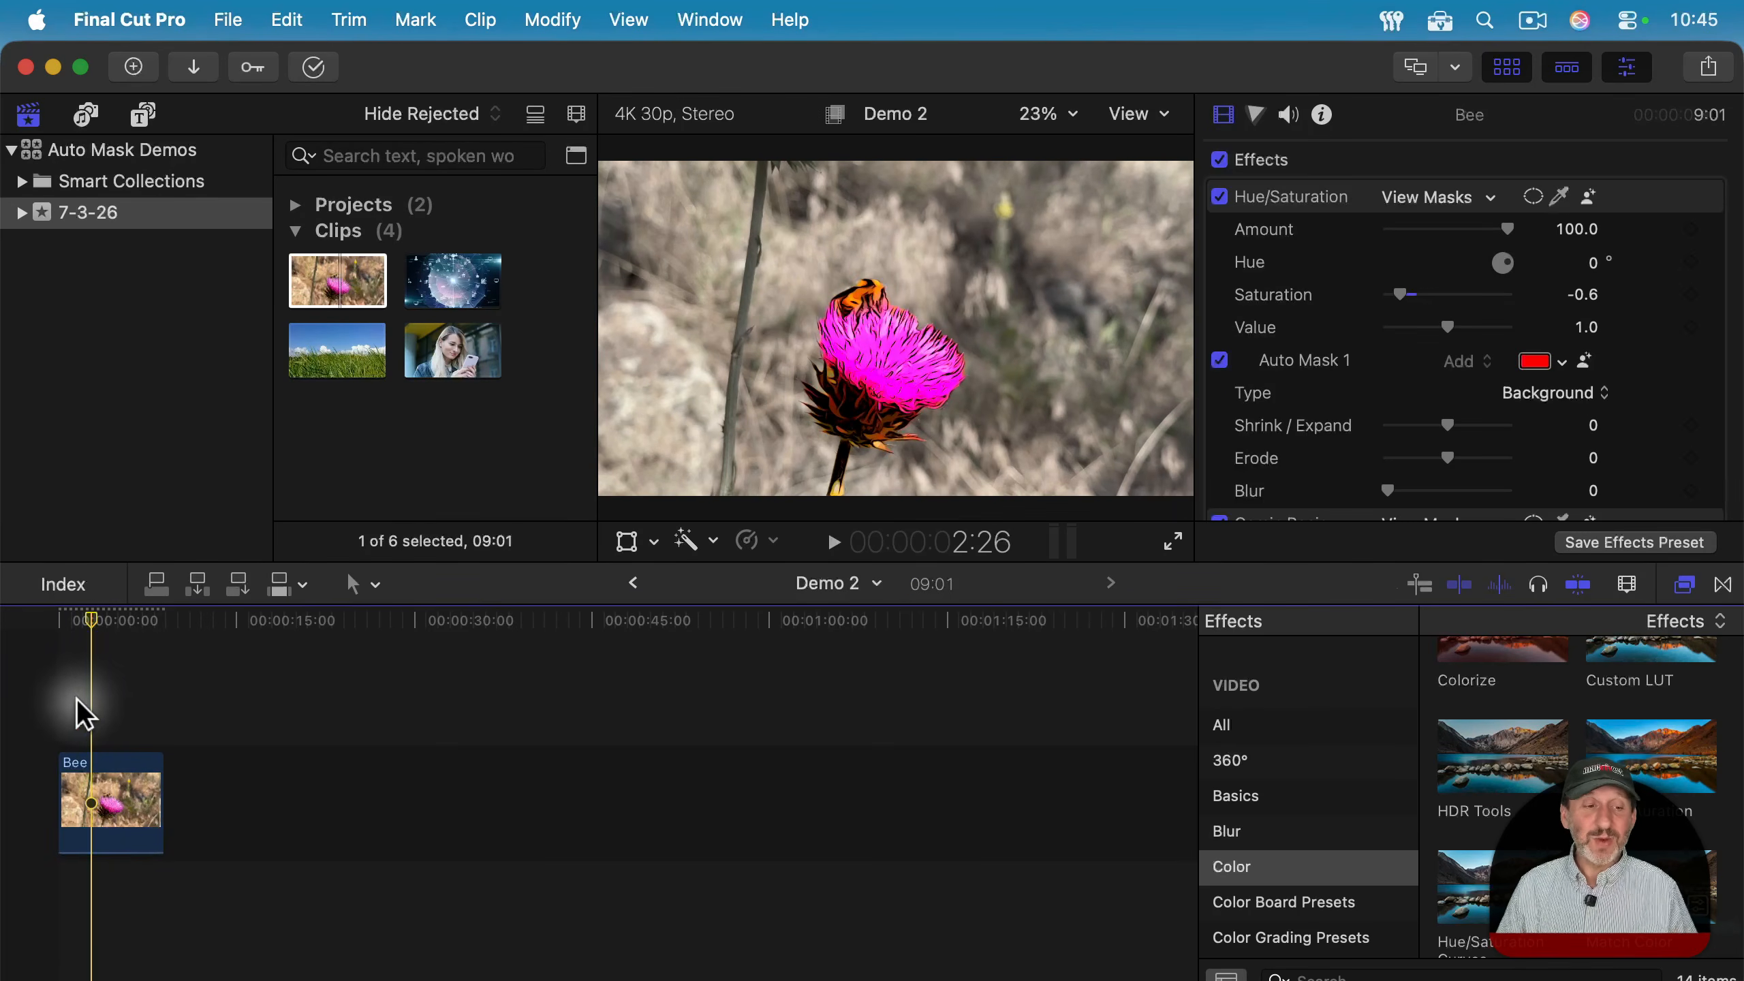
click(71, 698)
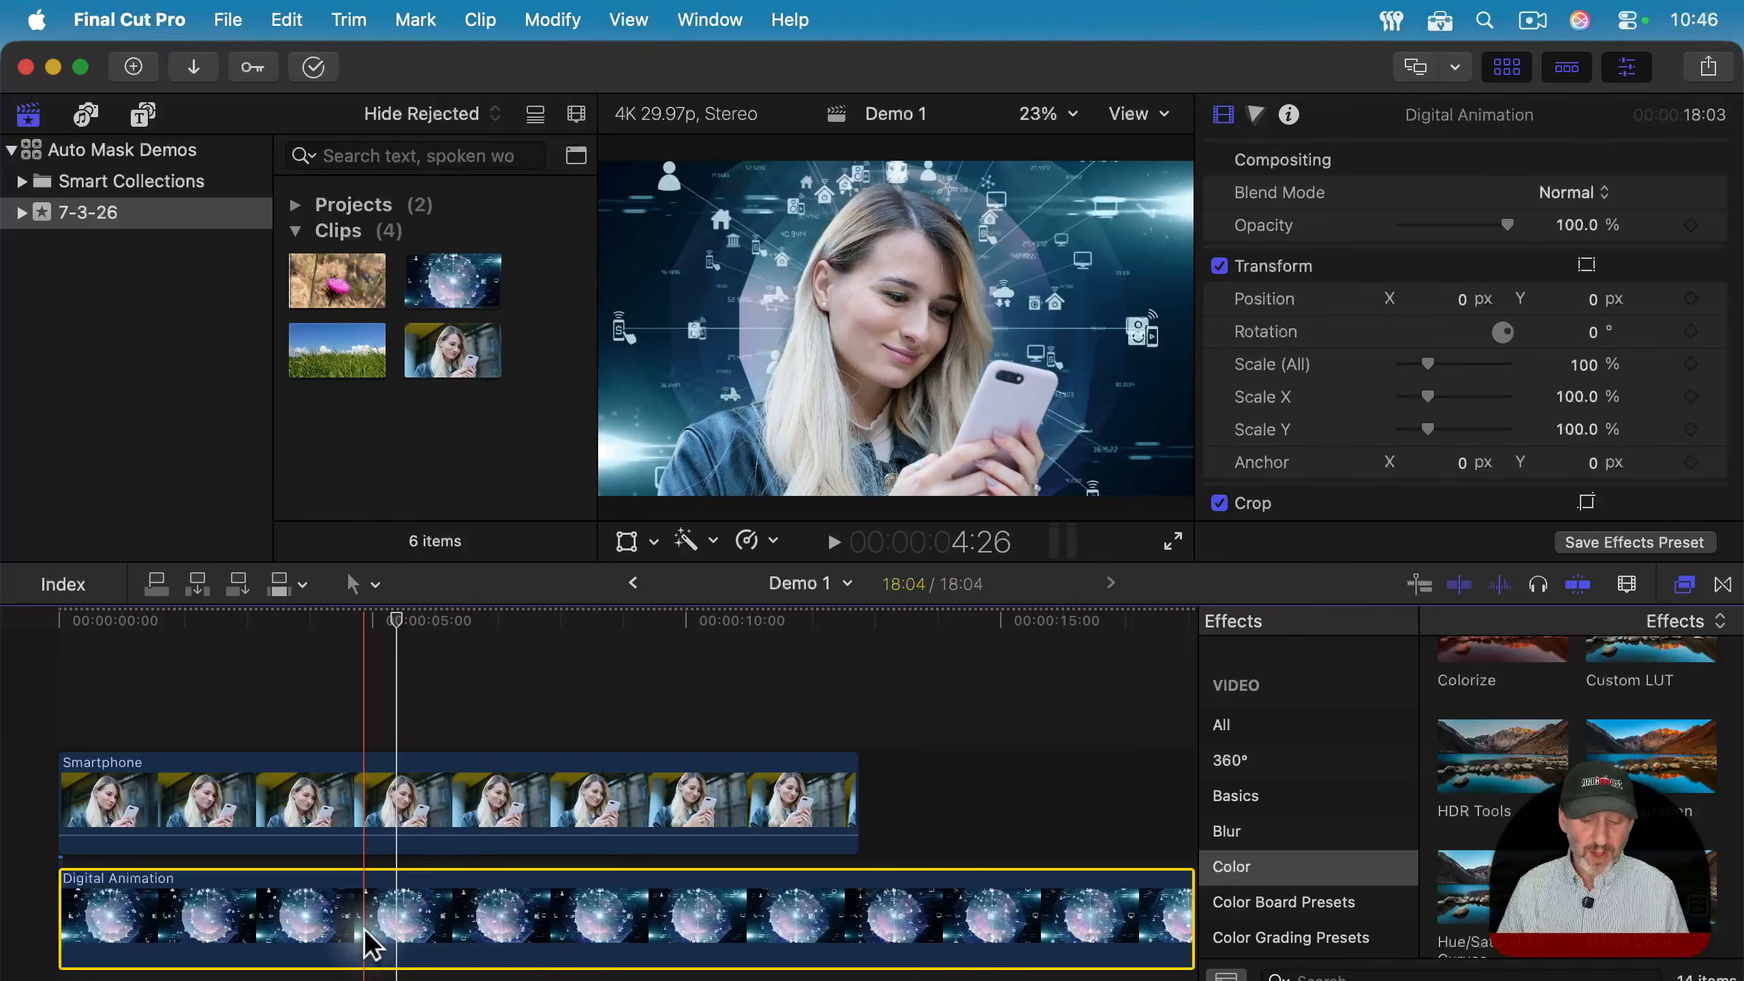
- Replace the Digital Animation background in Demo 1 with an unmasked copy of the Smartphone clip beneath the masked one
key(Delete)
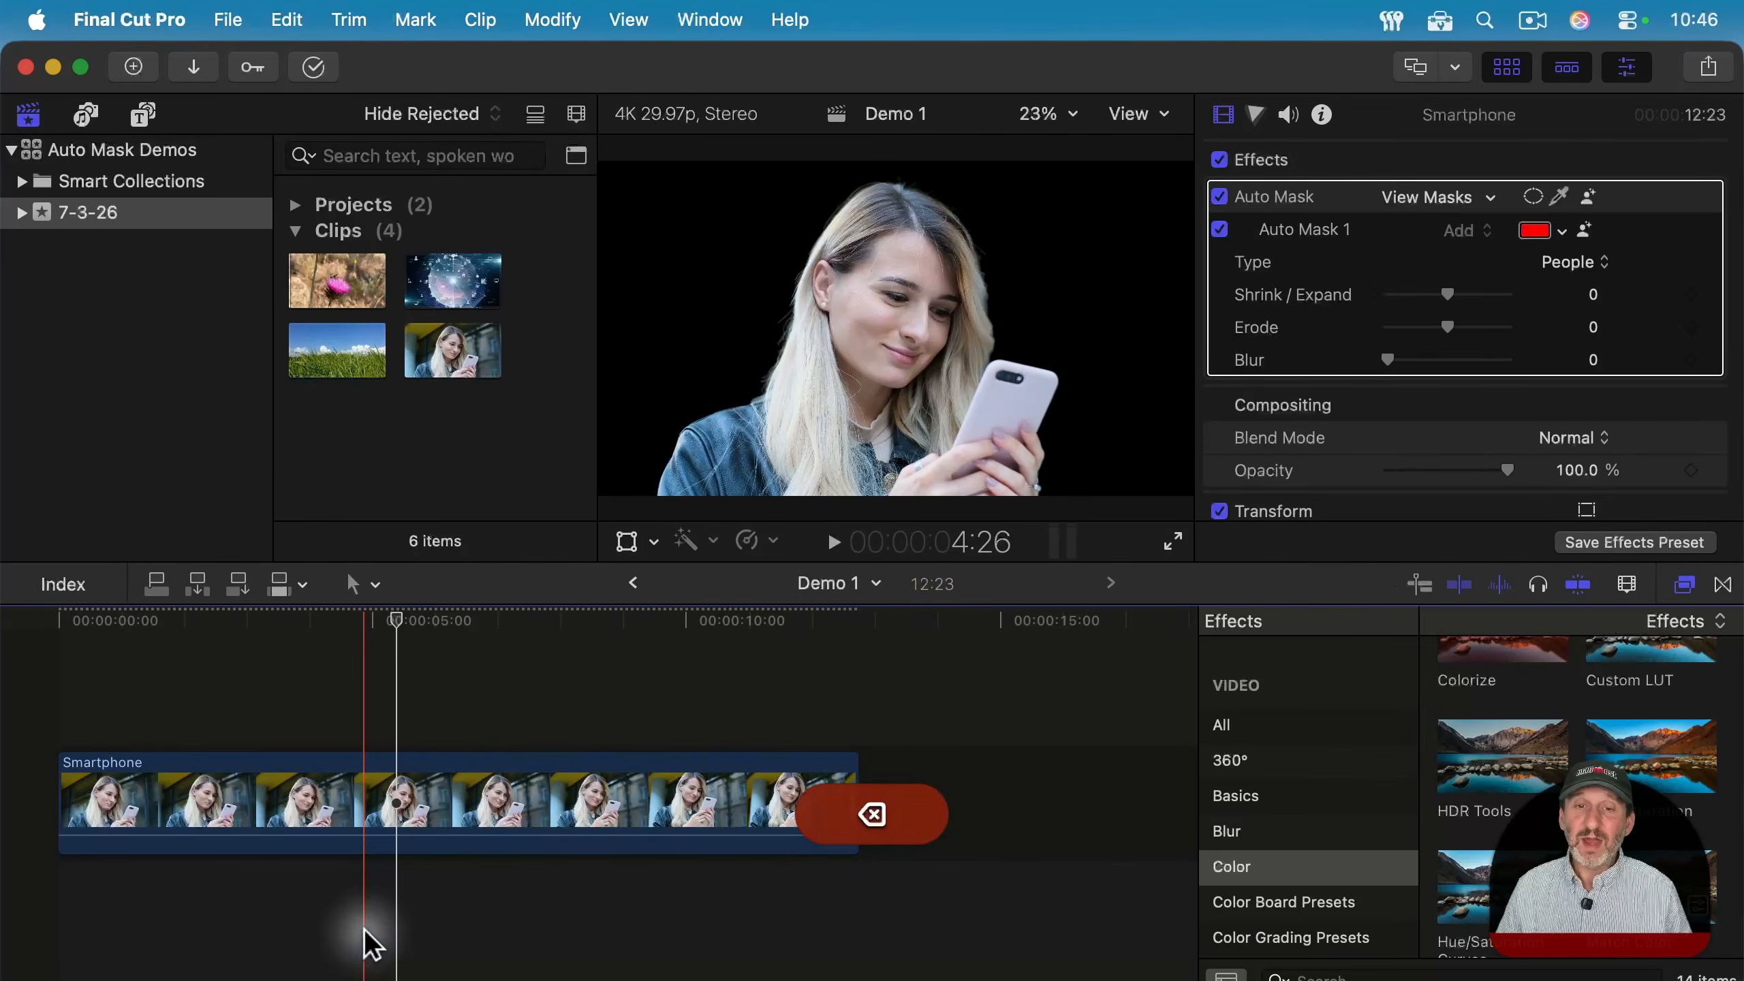
click(457, 350)
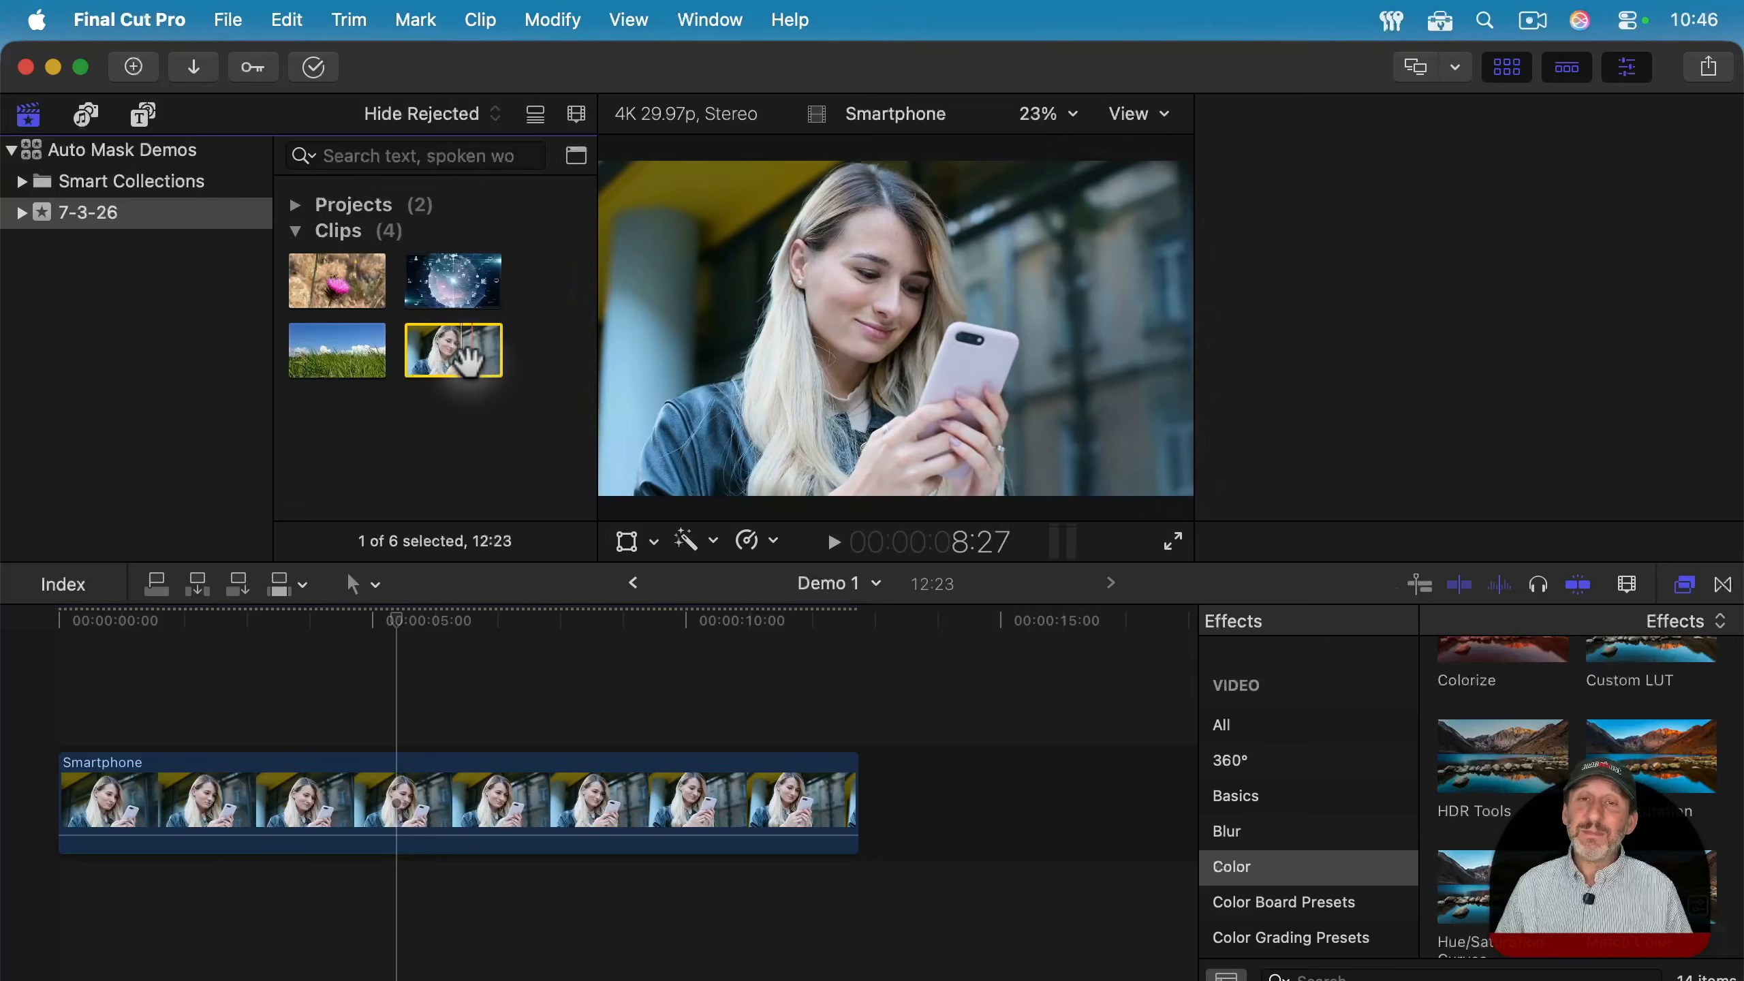
drag(466, 353, 54, 911)
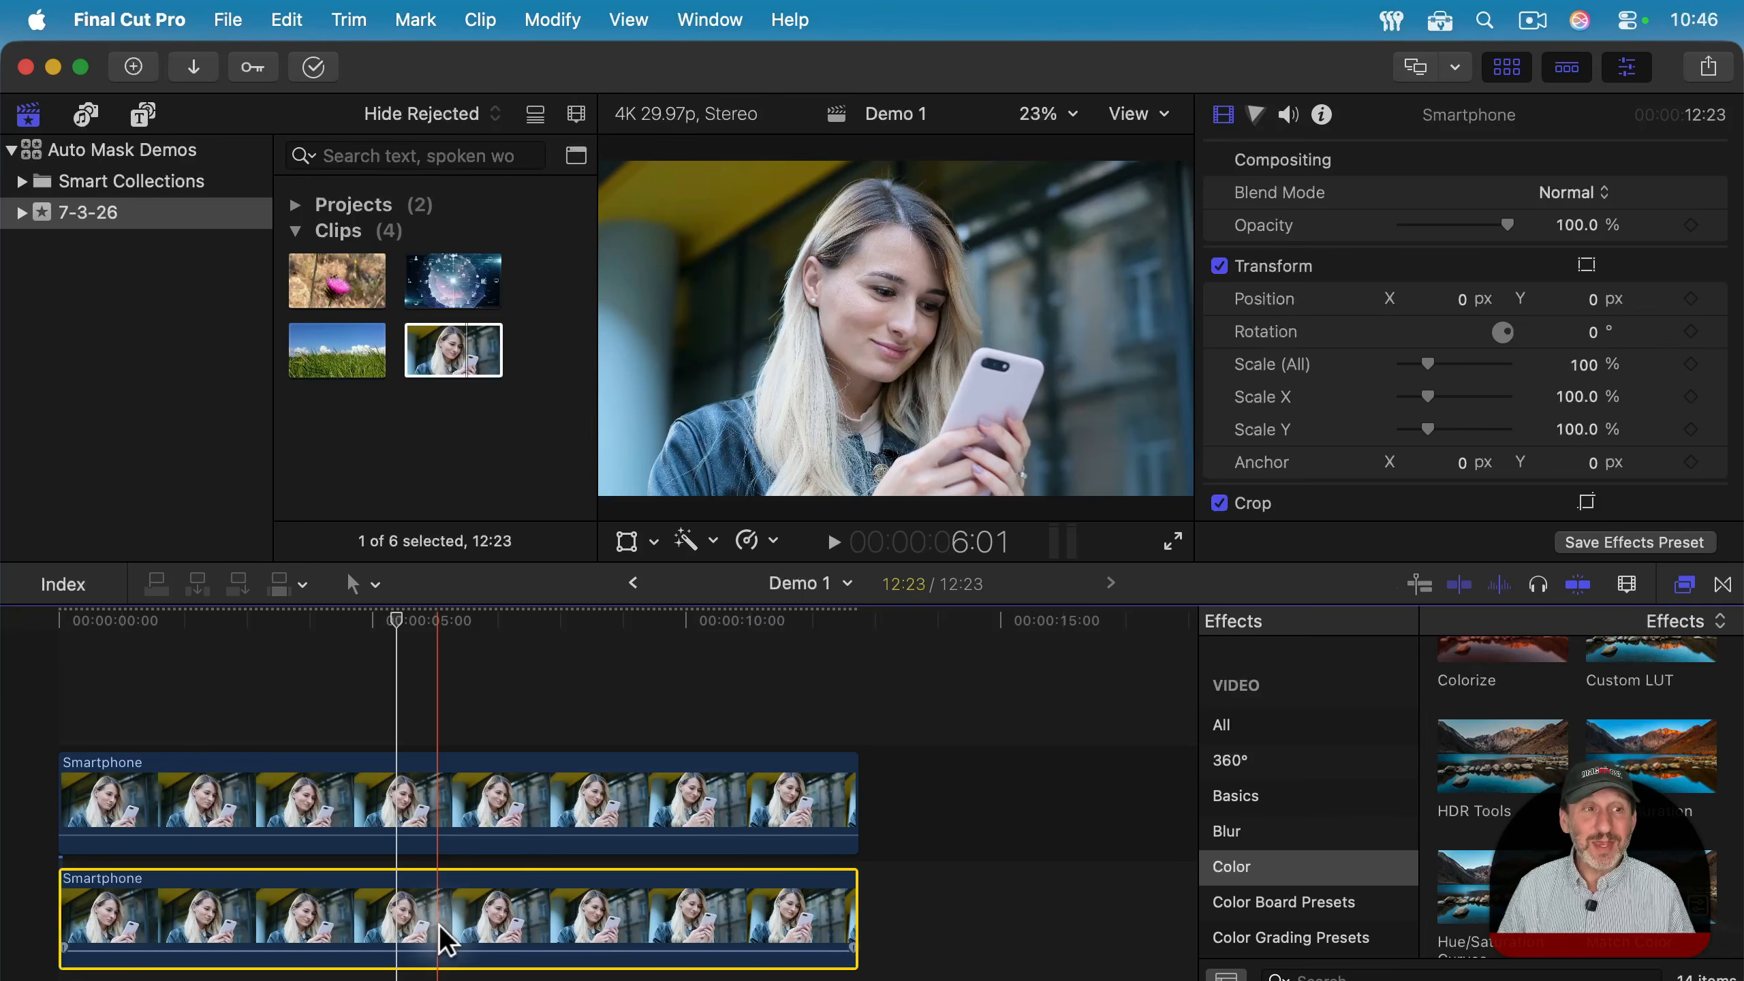
- Add the Basic 3D title from the 3D titles above both Smartphone clips and preview it over the woman
click(145, 116)
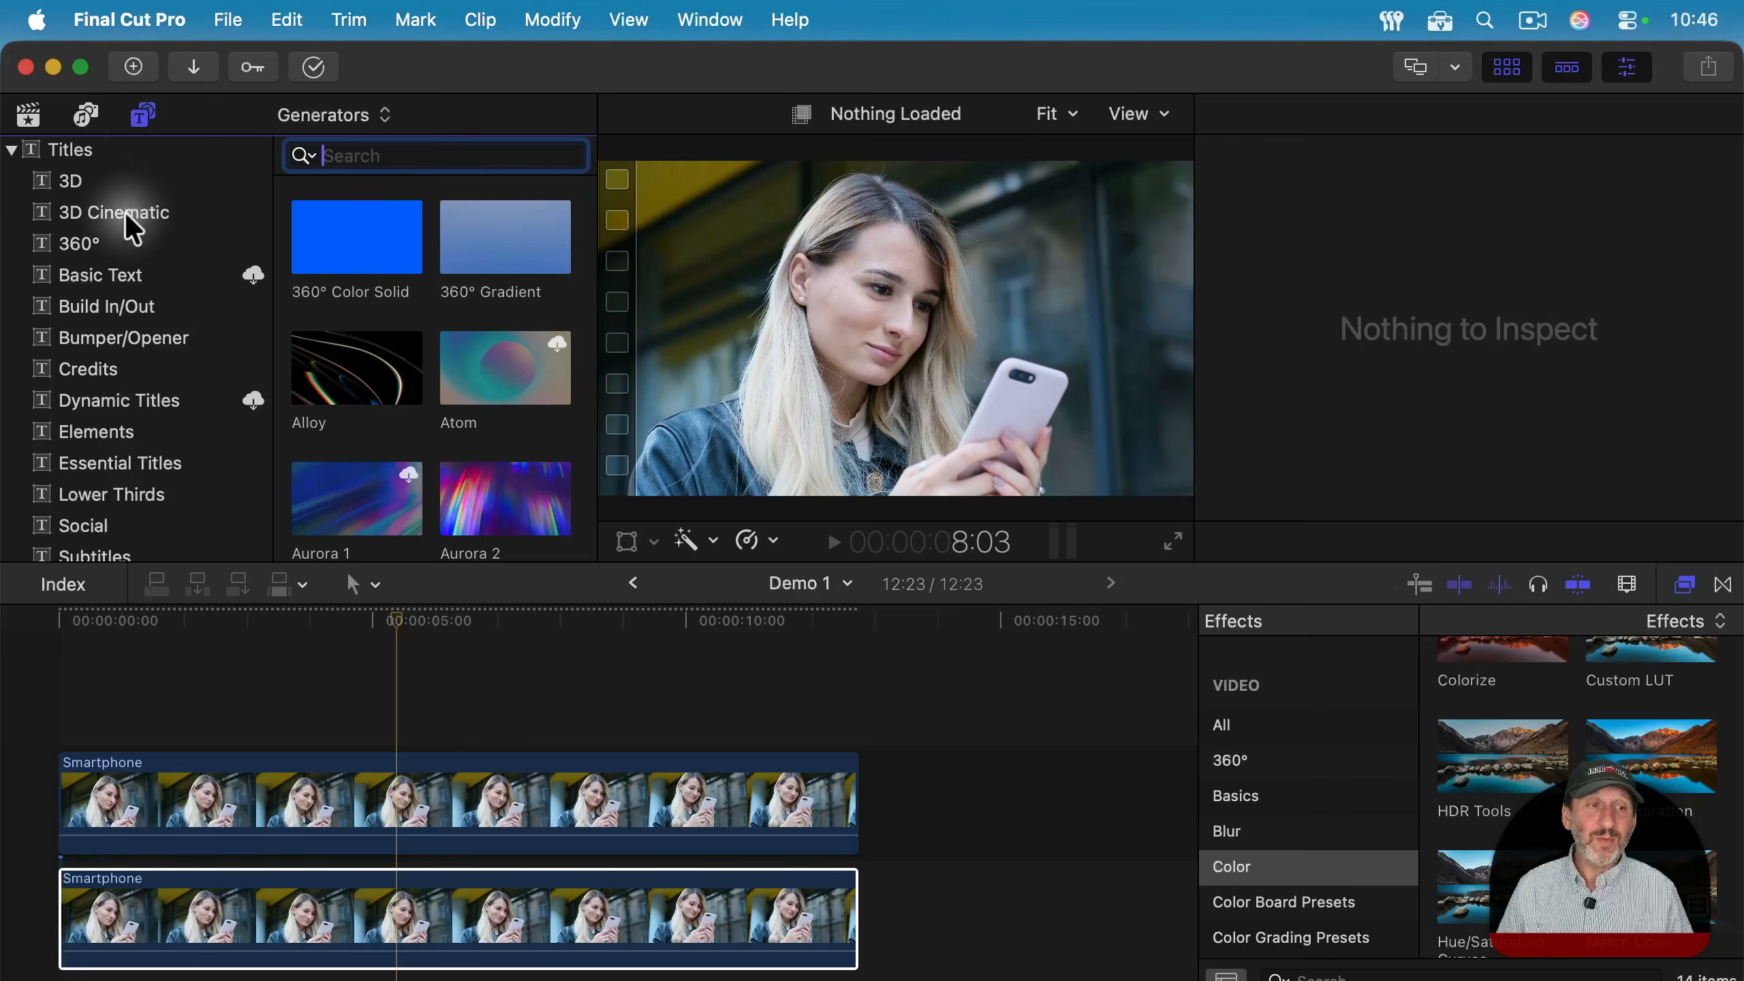
click(106, 214)
click(68, 180)
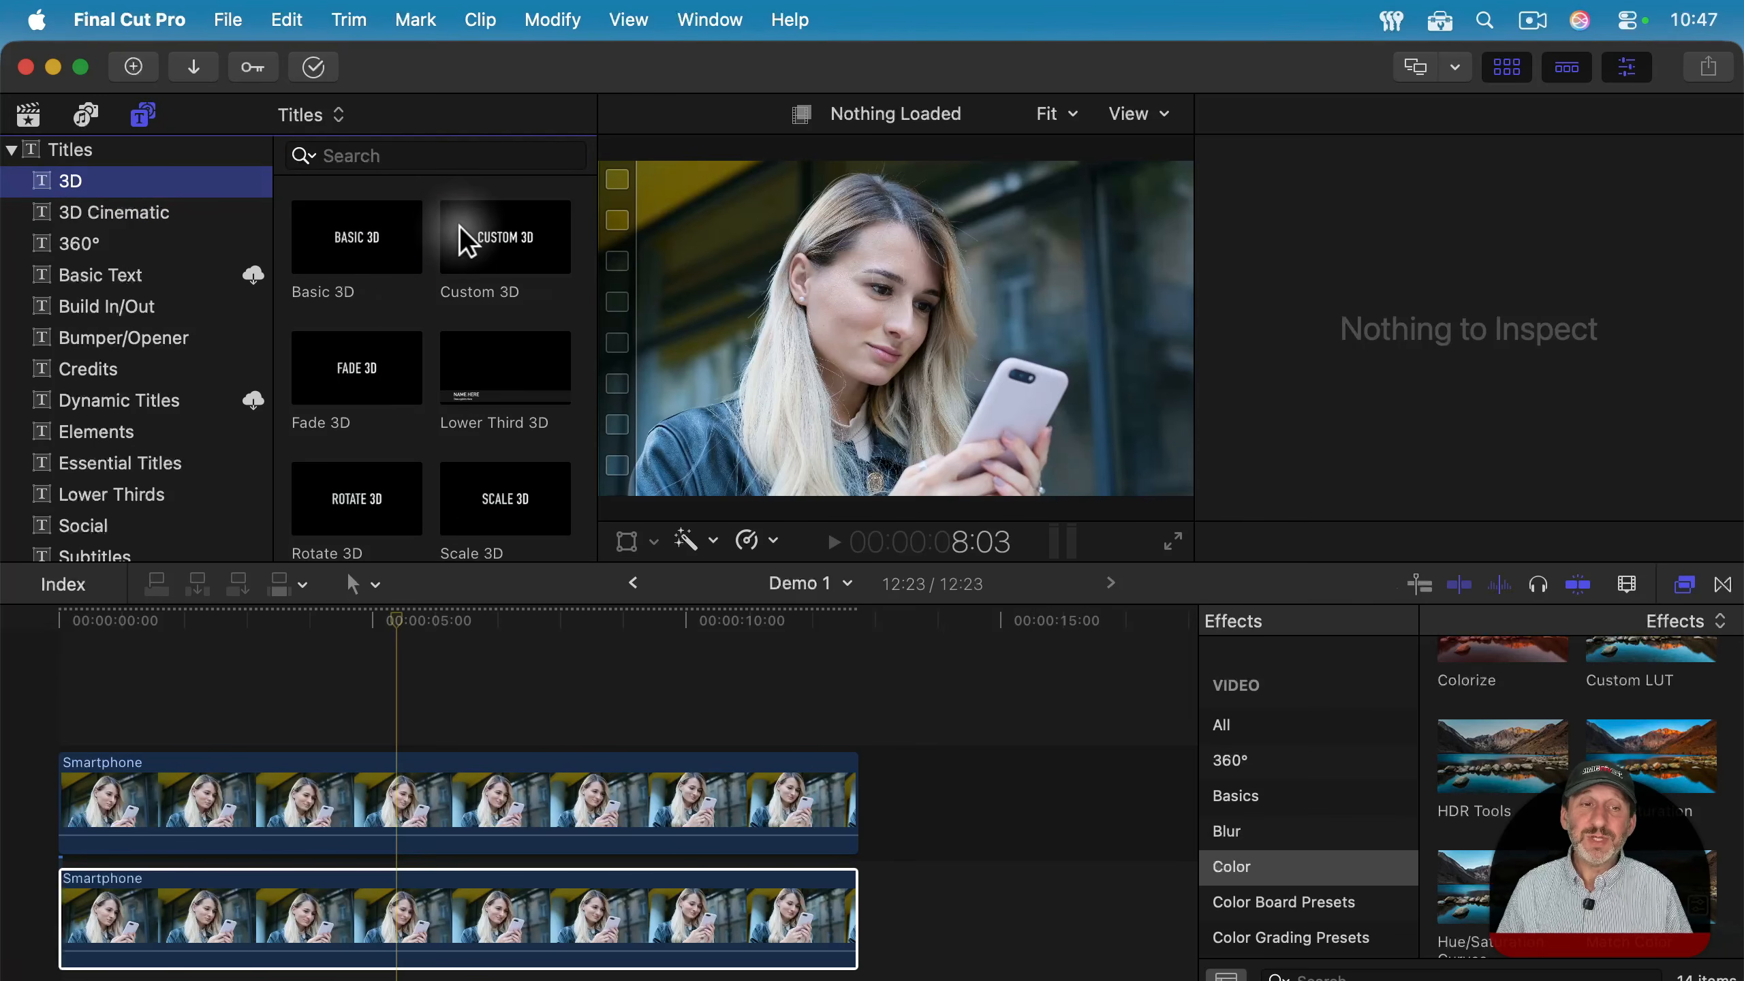
click(368, 251)
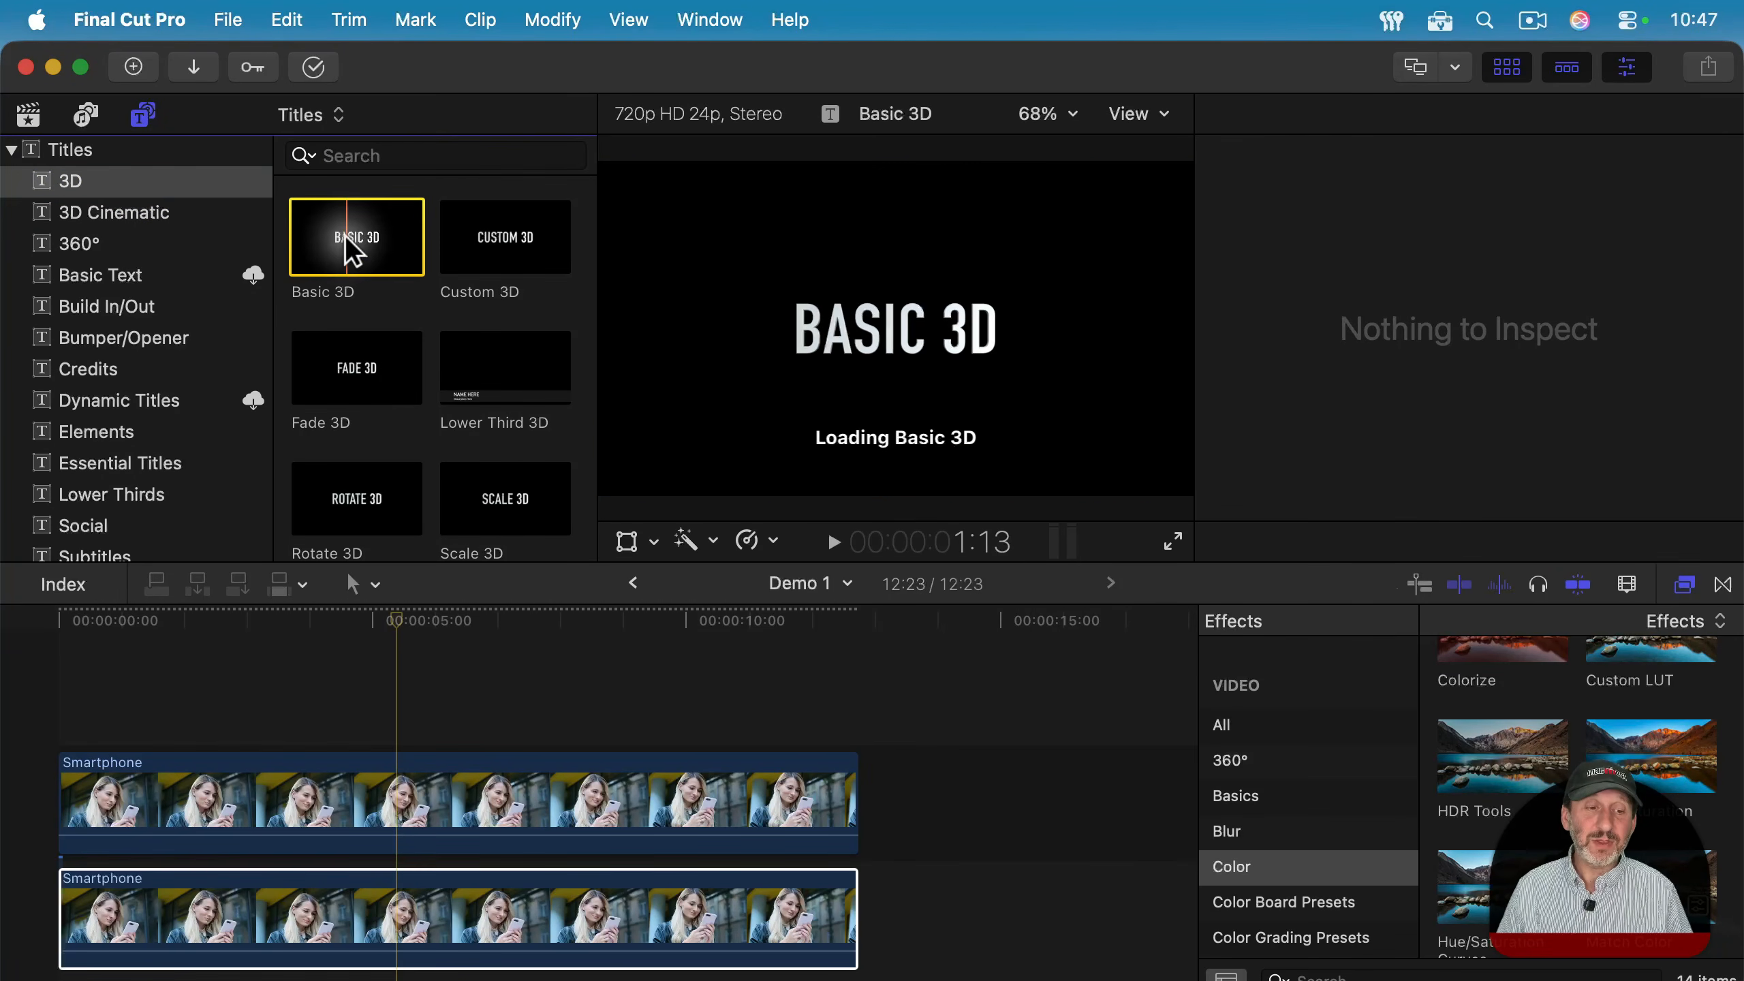
drag(351, 248, 273, 711)
click(334, 616)
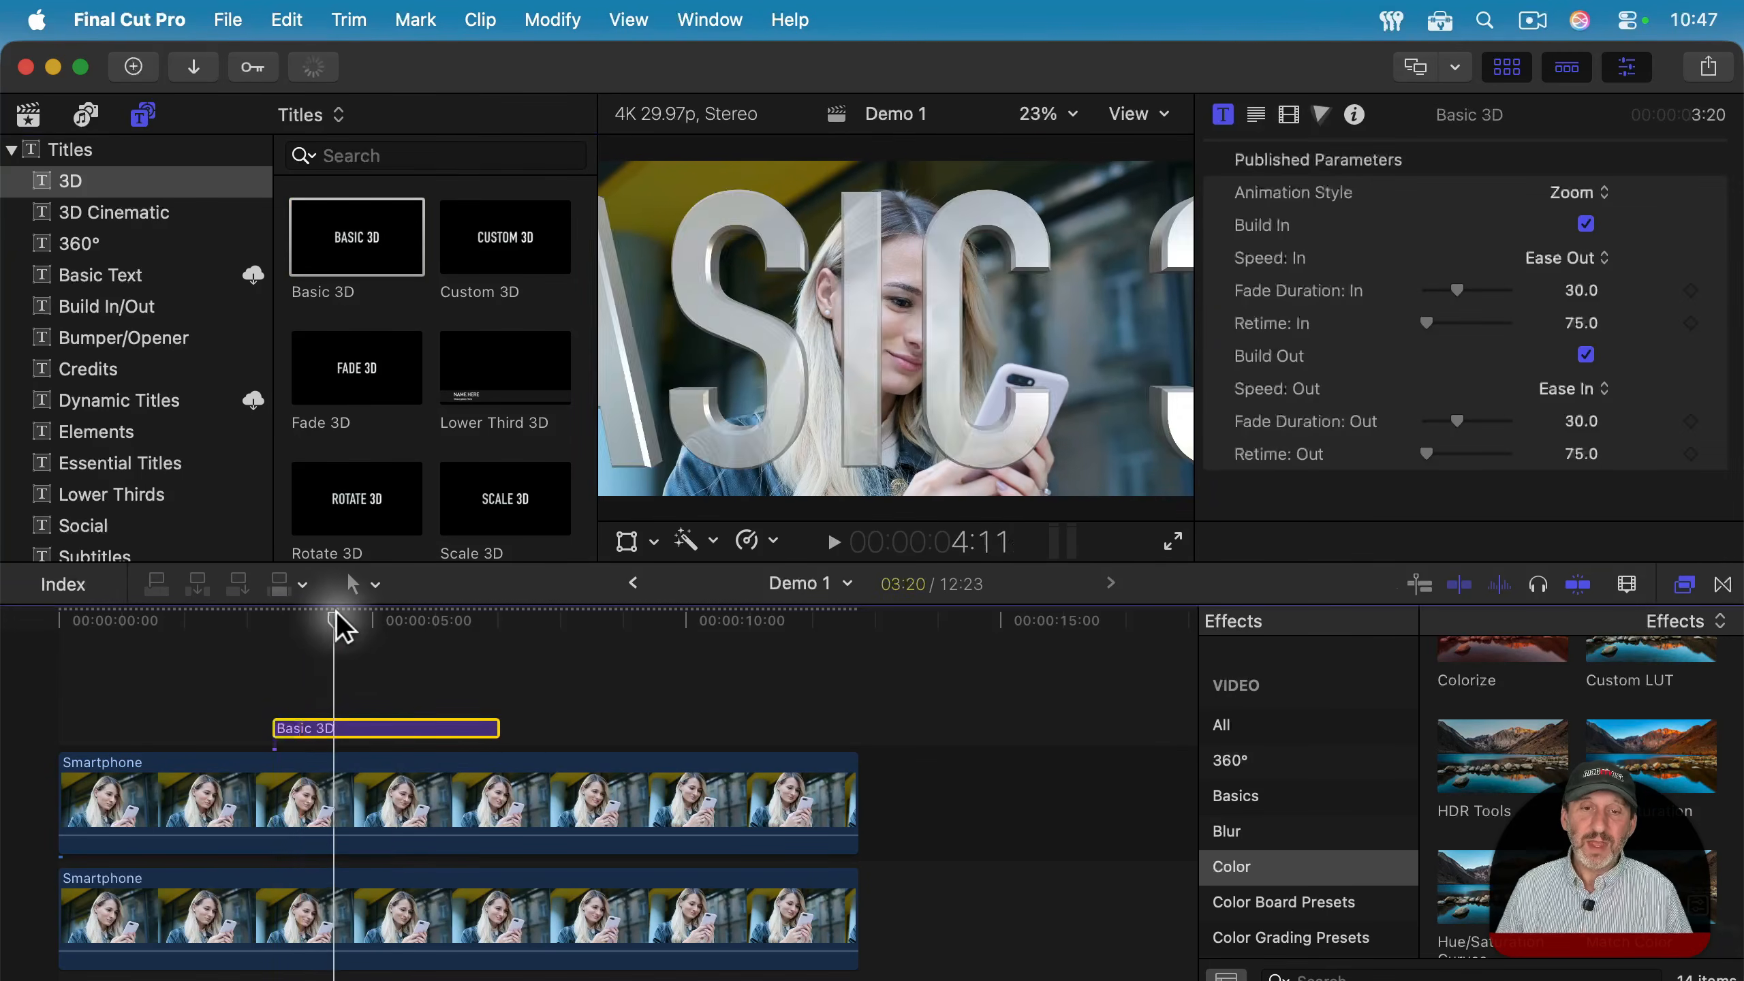
mouse_move(336, 615)
mouse_down()
mouse_move(364, 615)
mouse_move(330, 614)
mouse_up()
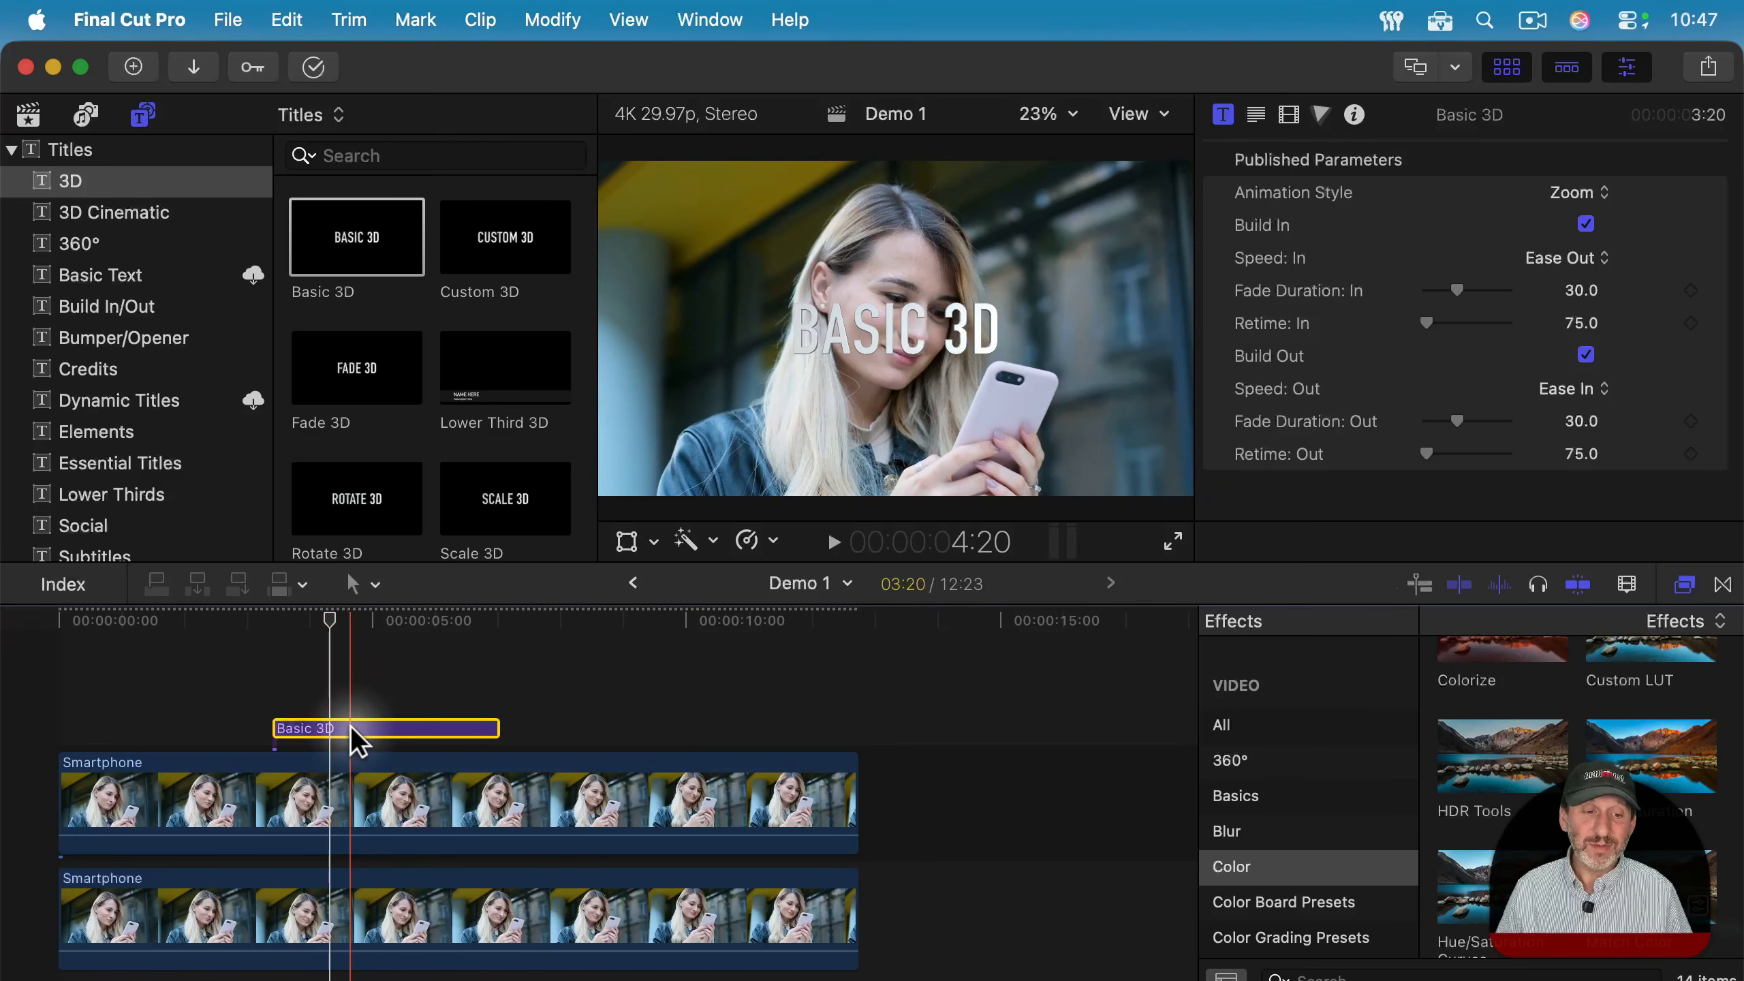
- Move the Basic 3D title between the two Smartphone clips and reposition its text behind the woman with Transform
drag(349, 741, 346, 880)
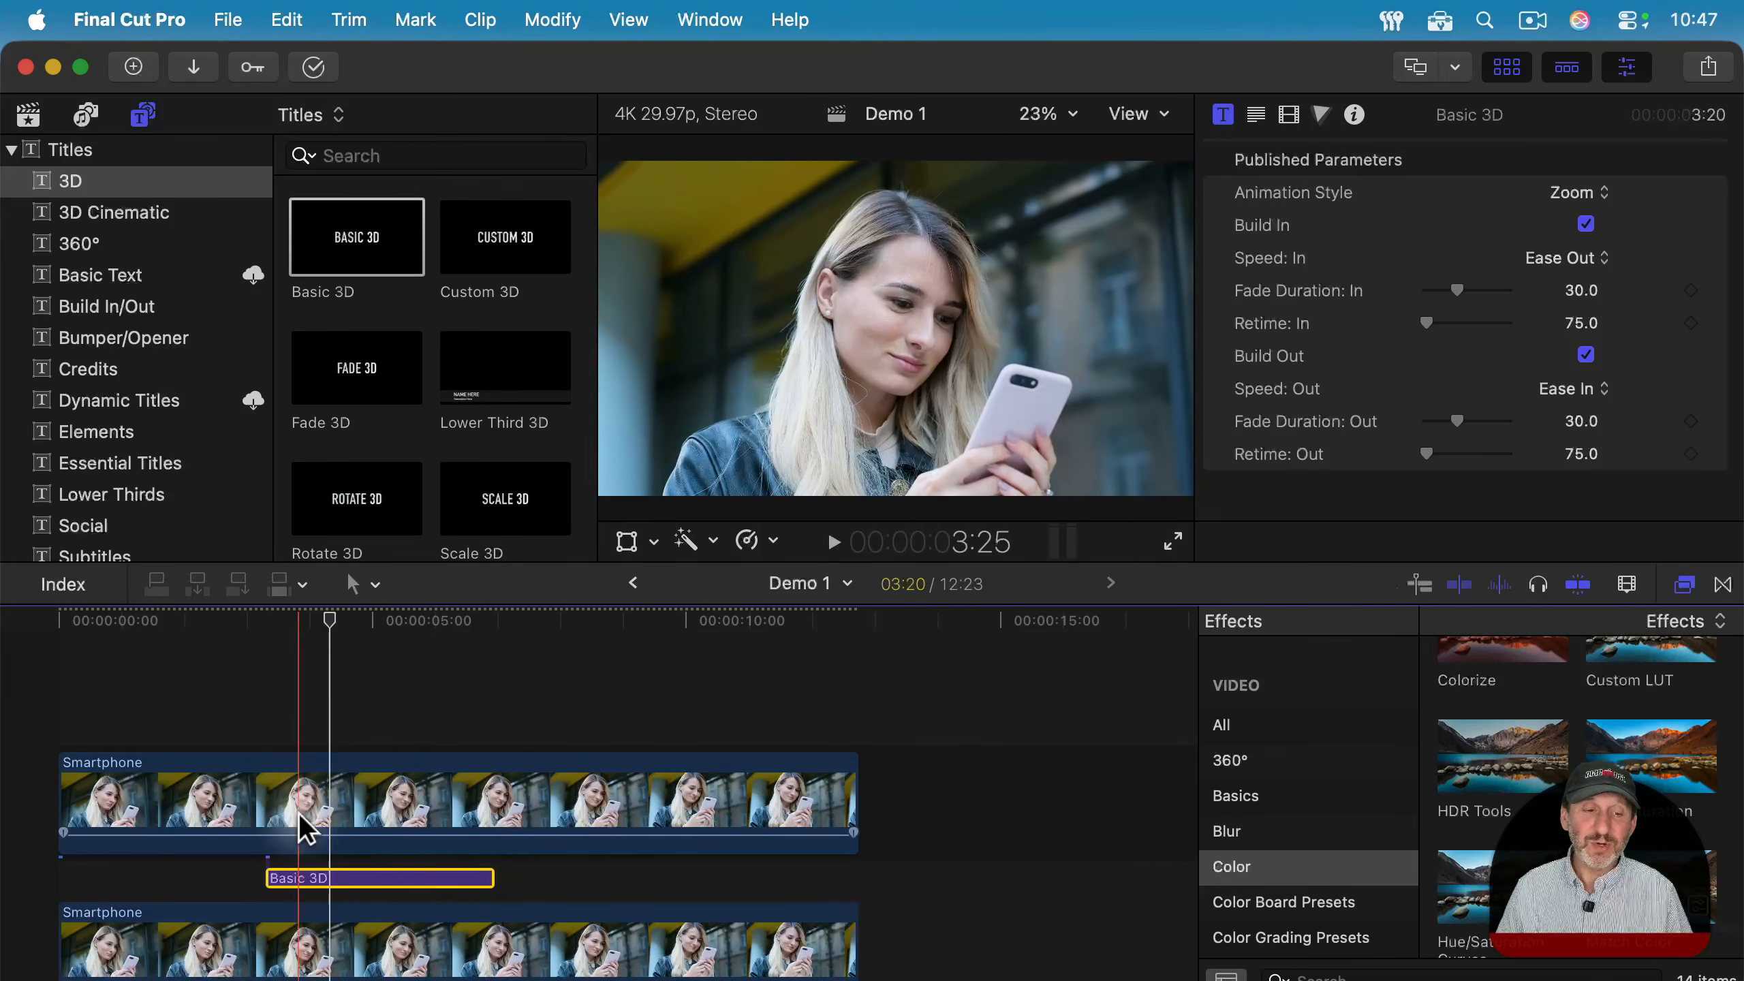
click(374, 618)
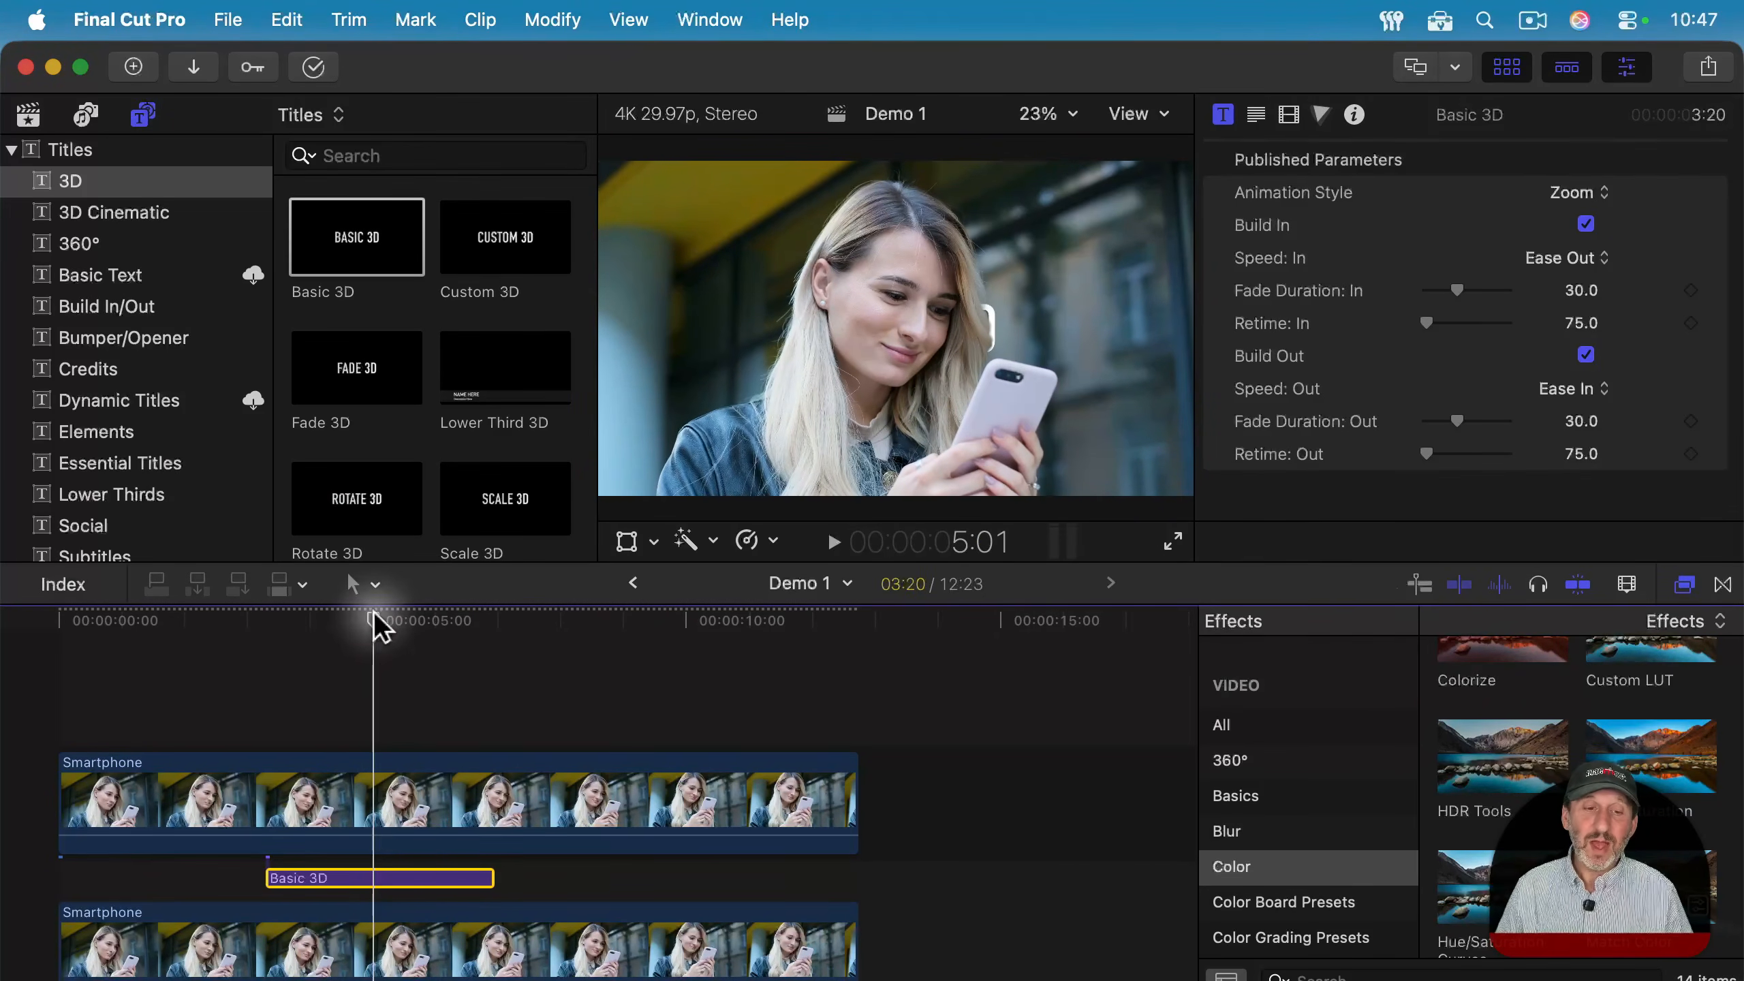
click(651, 541)
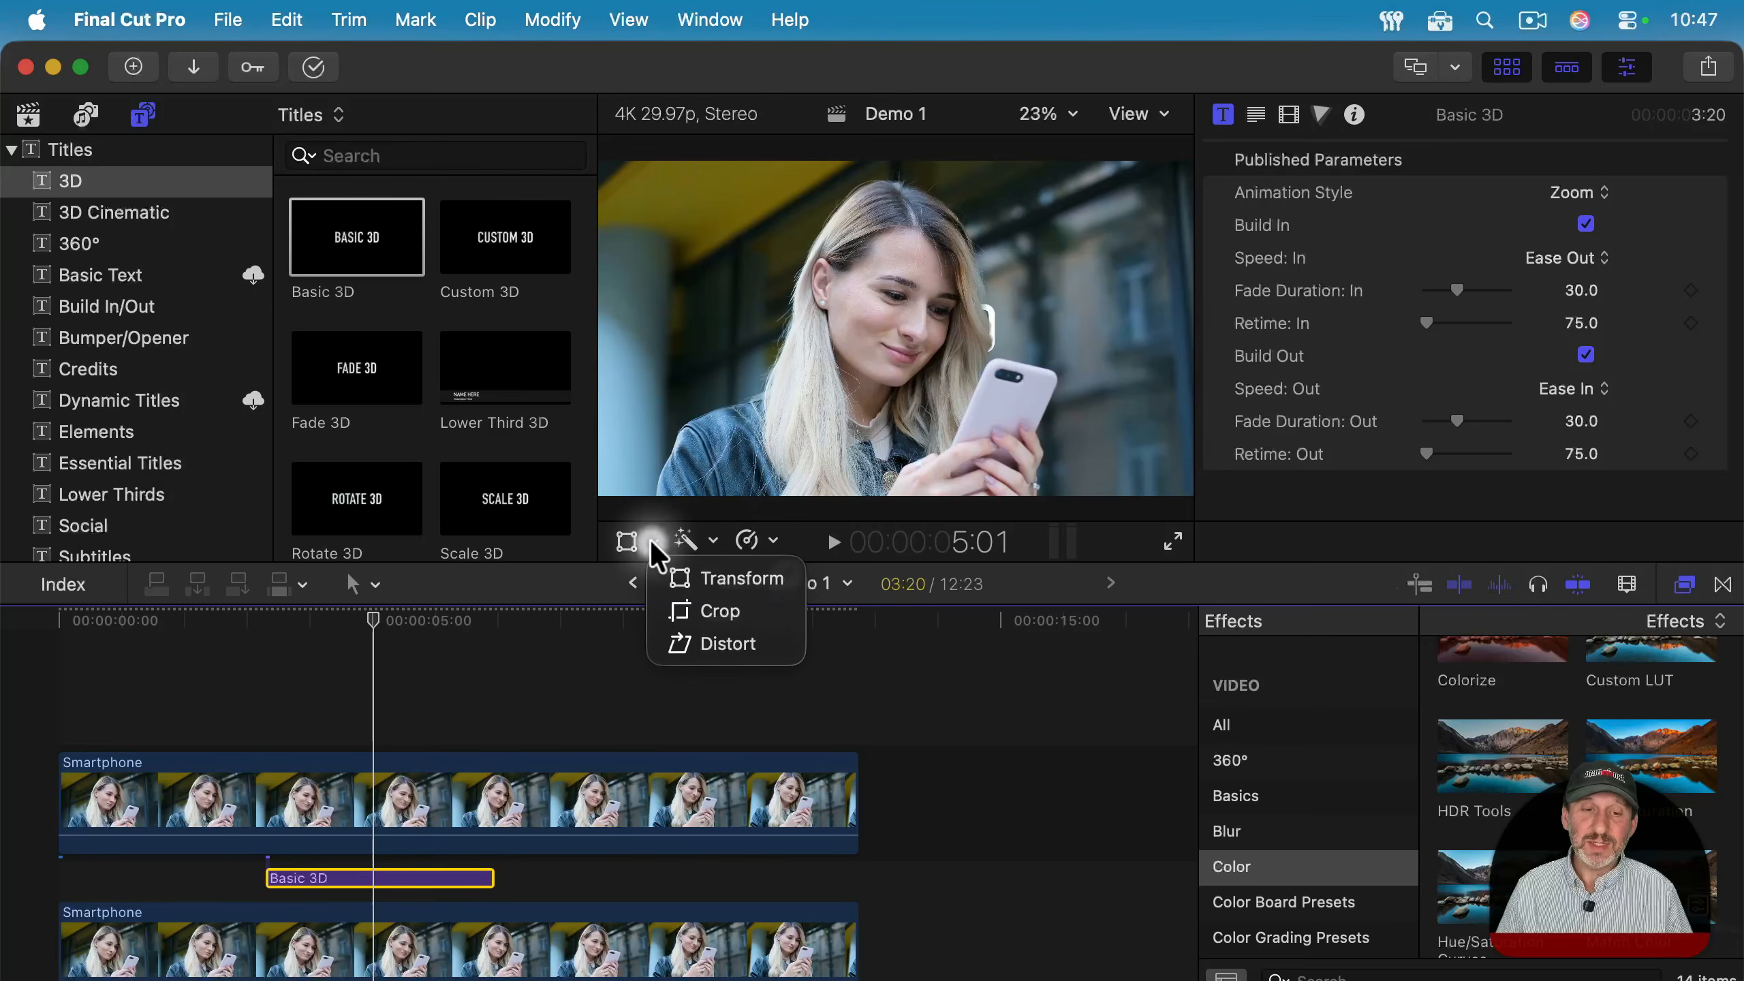
click(684, 579)
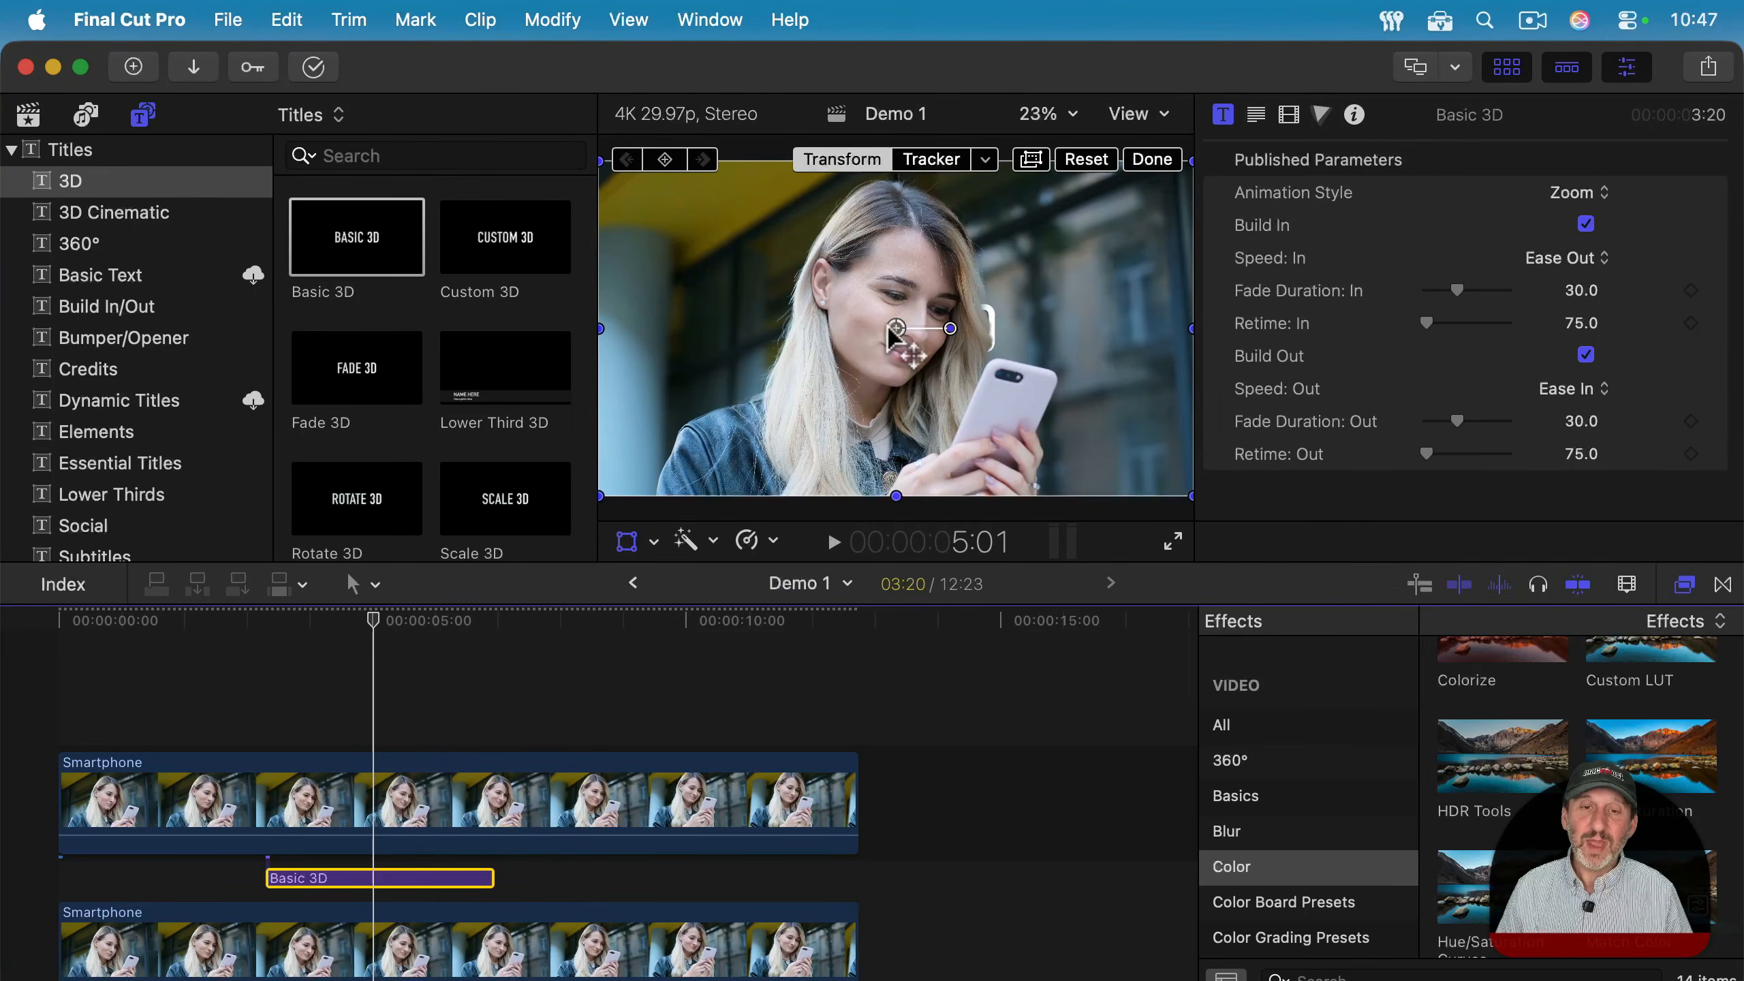
drag(896, 329, 731, 242)
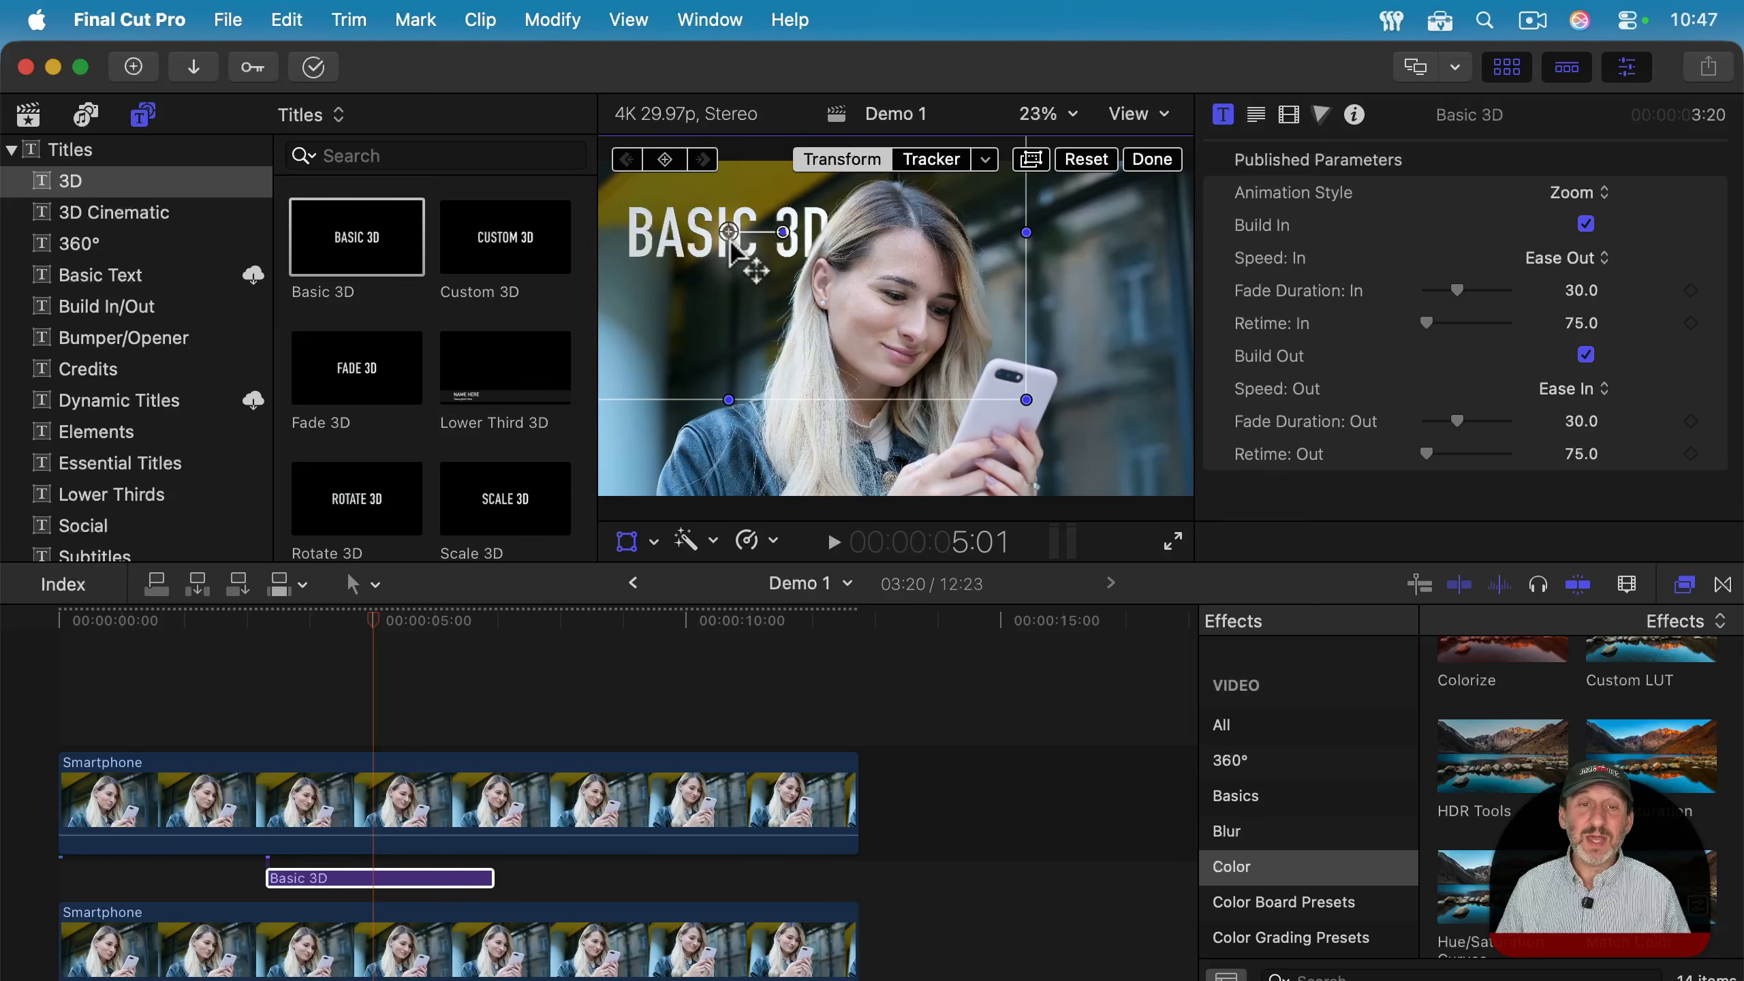
drag(775, 248, 1078, 308)
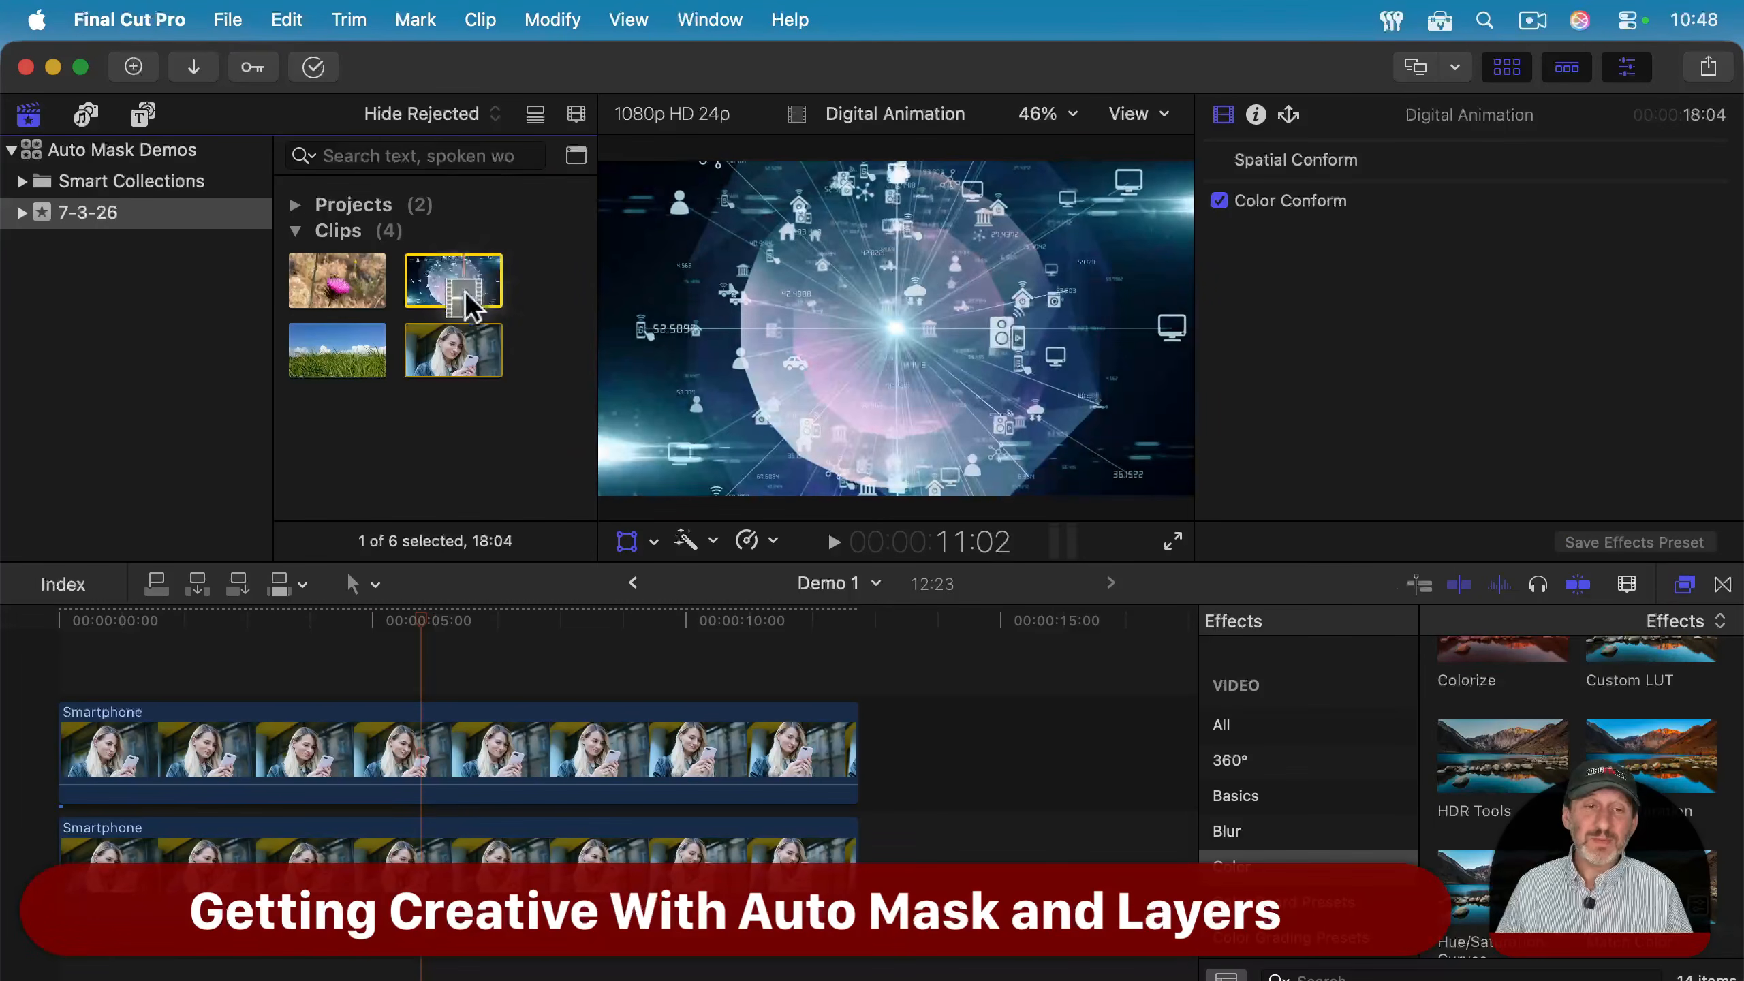
- Place the Digital Animation clip beneath both Smartphone clips, starting at the beginning of the timeline
drag(467, 307, 124, 924)
scroll(222, 953, down, 3)
drag(240, 953, 188, 848)
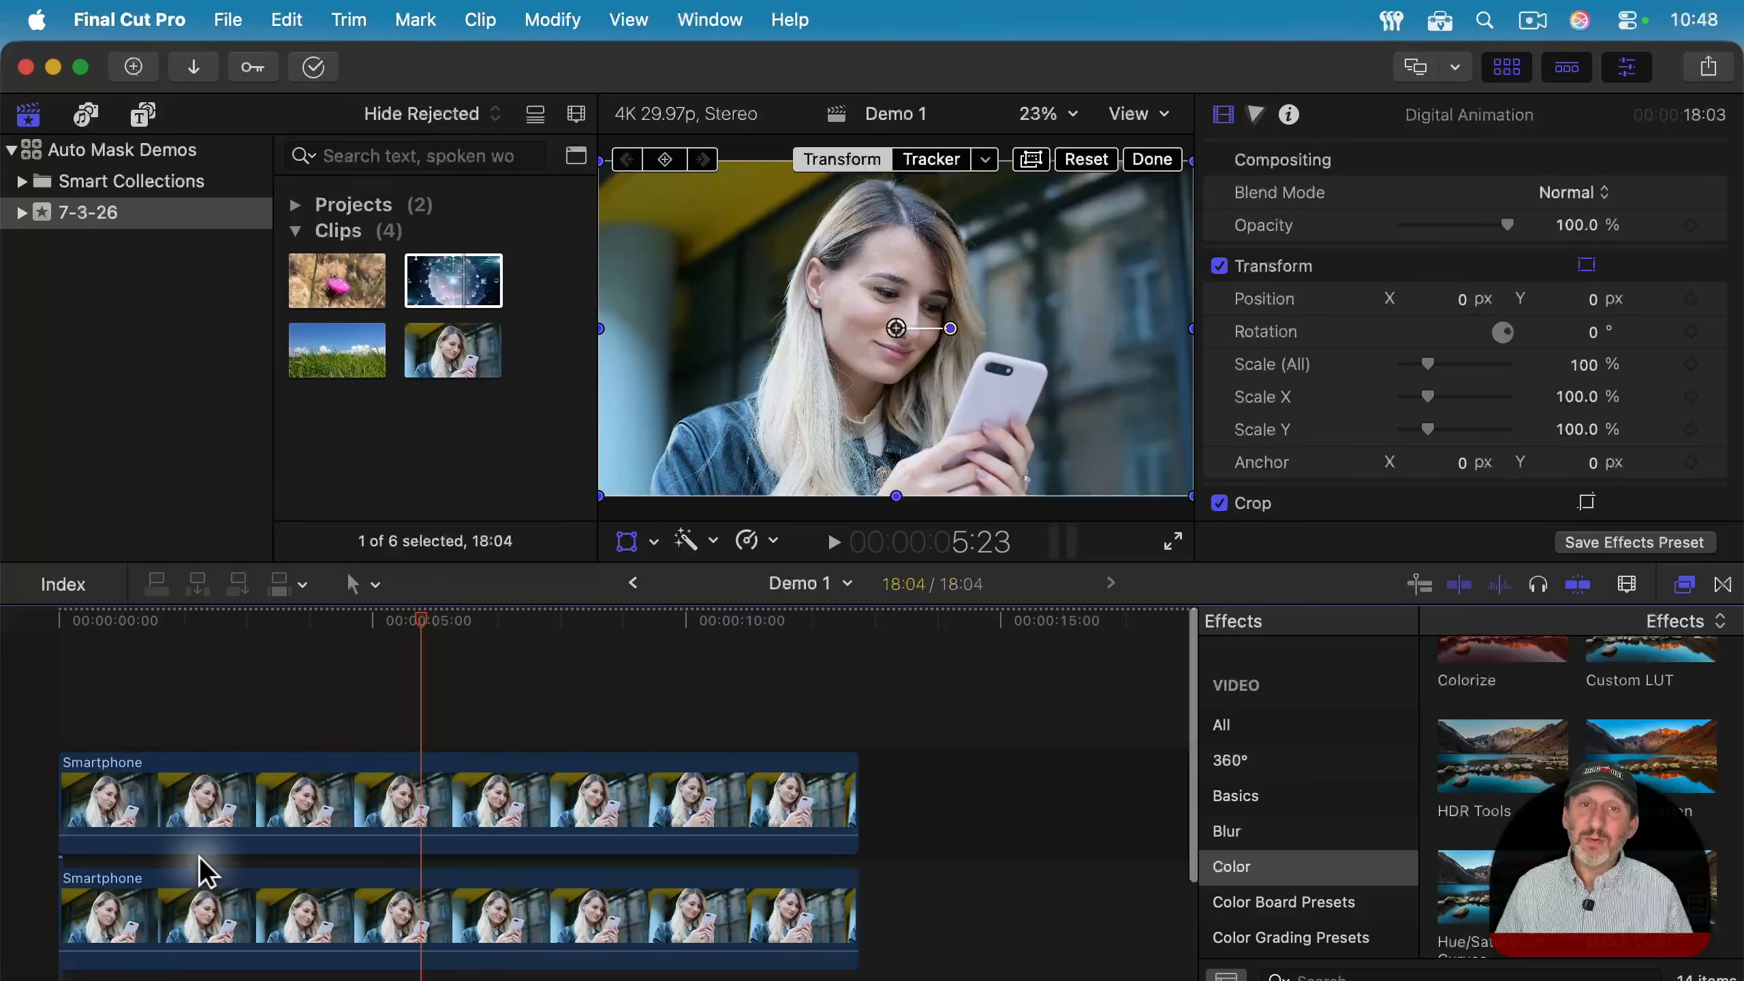
scroll(198, 856, down, 3)
- Fade out the middle Smartphone clip with Opacity keyframes of 100% at 2:03 and 0% at 4:01, and preview the fade
click(148, 786)
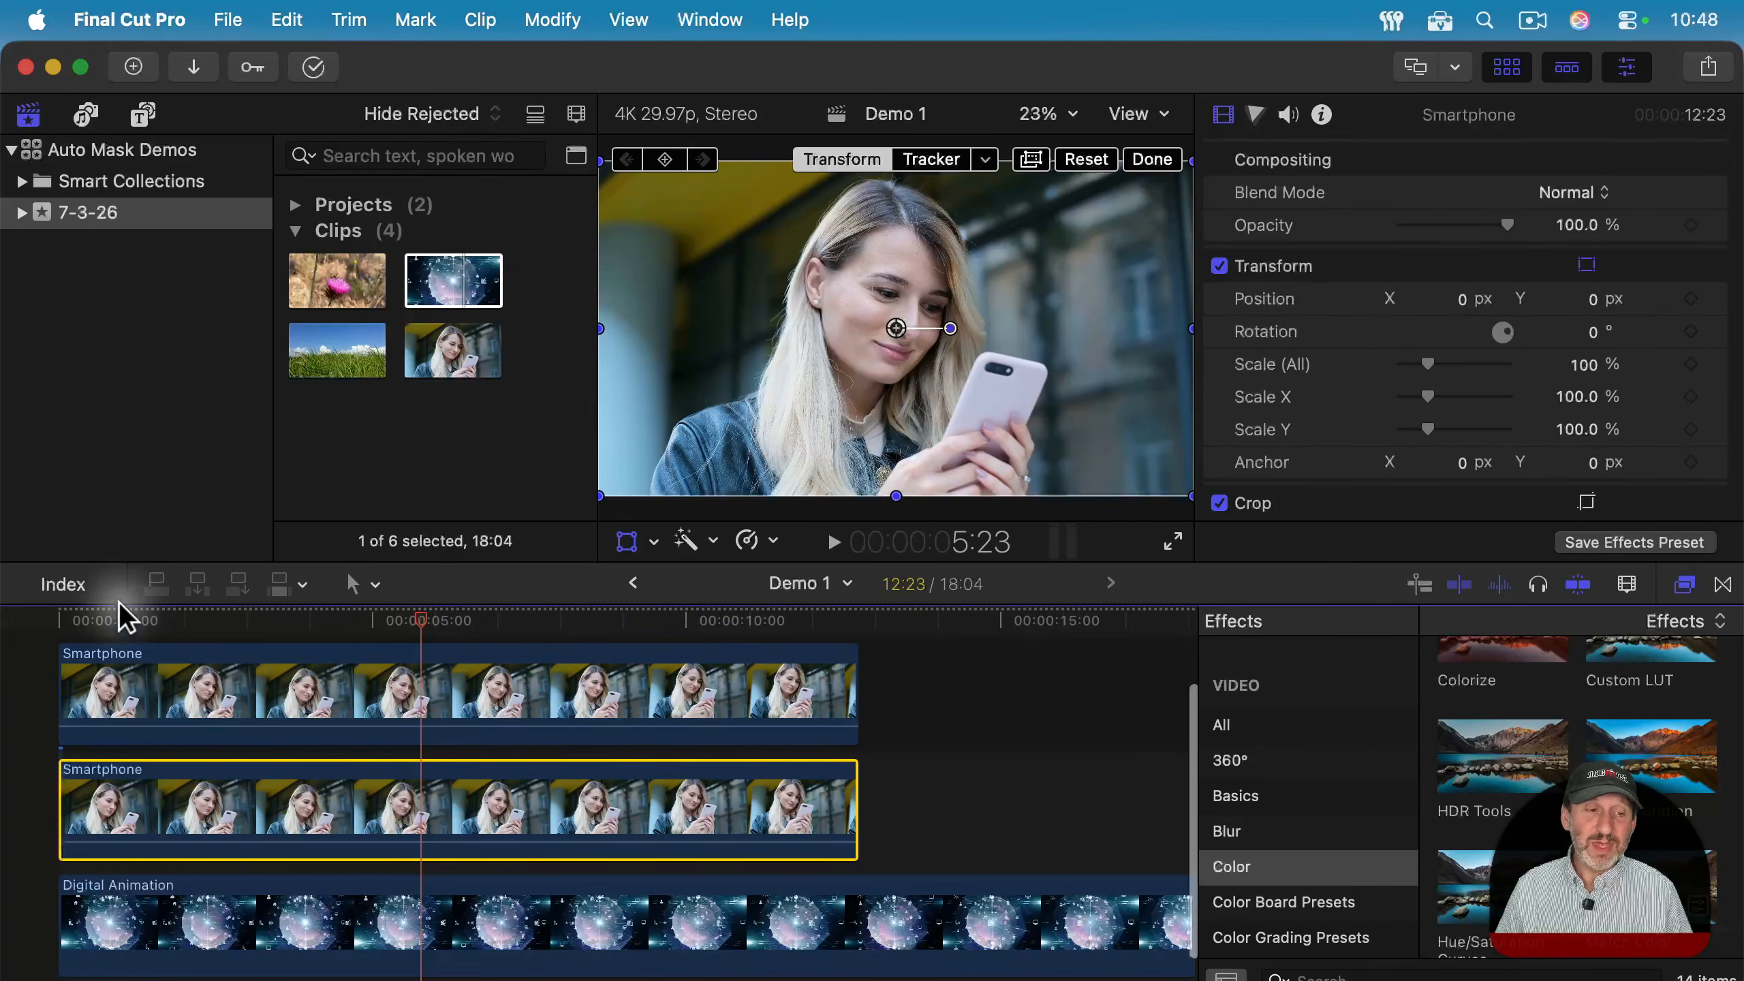
drag(125, 619, 189, 630)
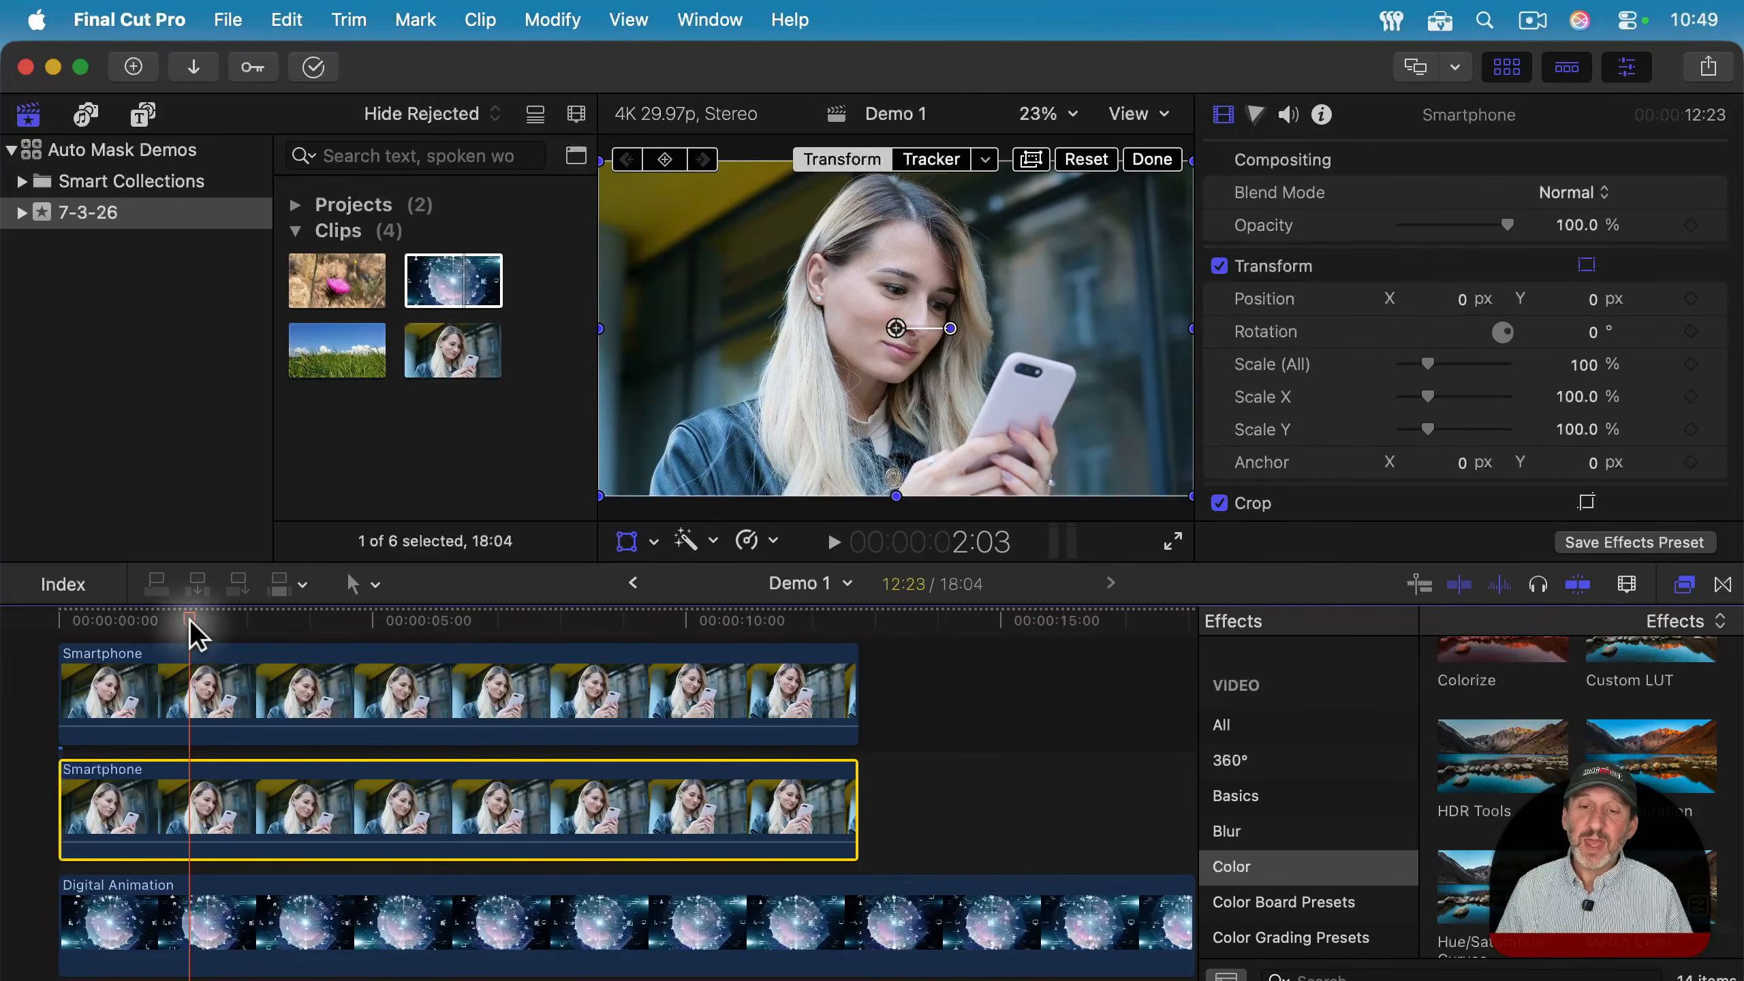
click(1691, 225)
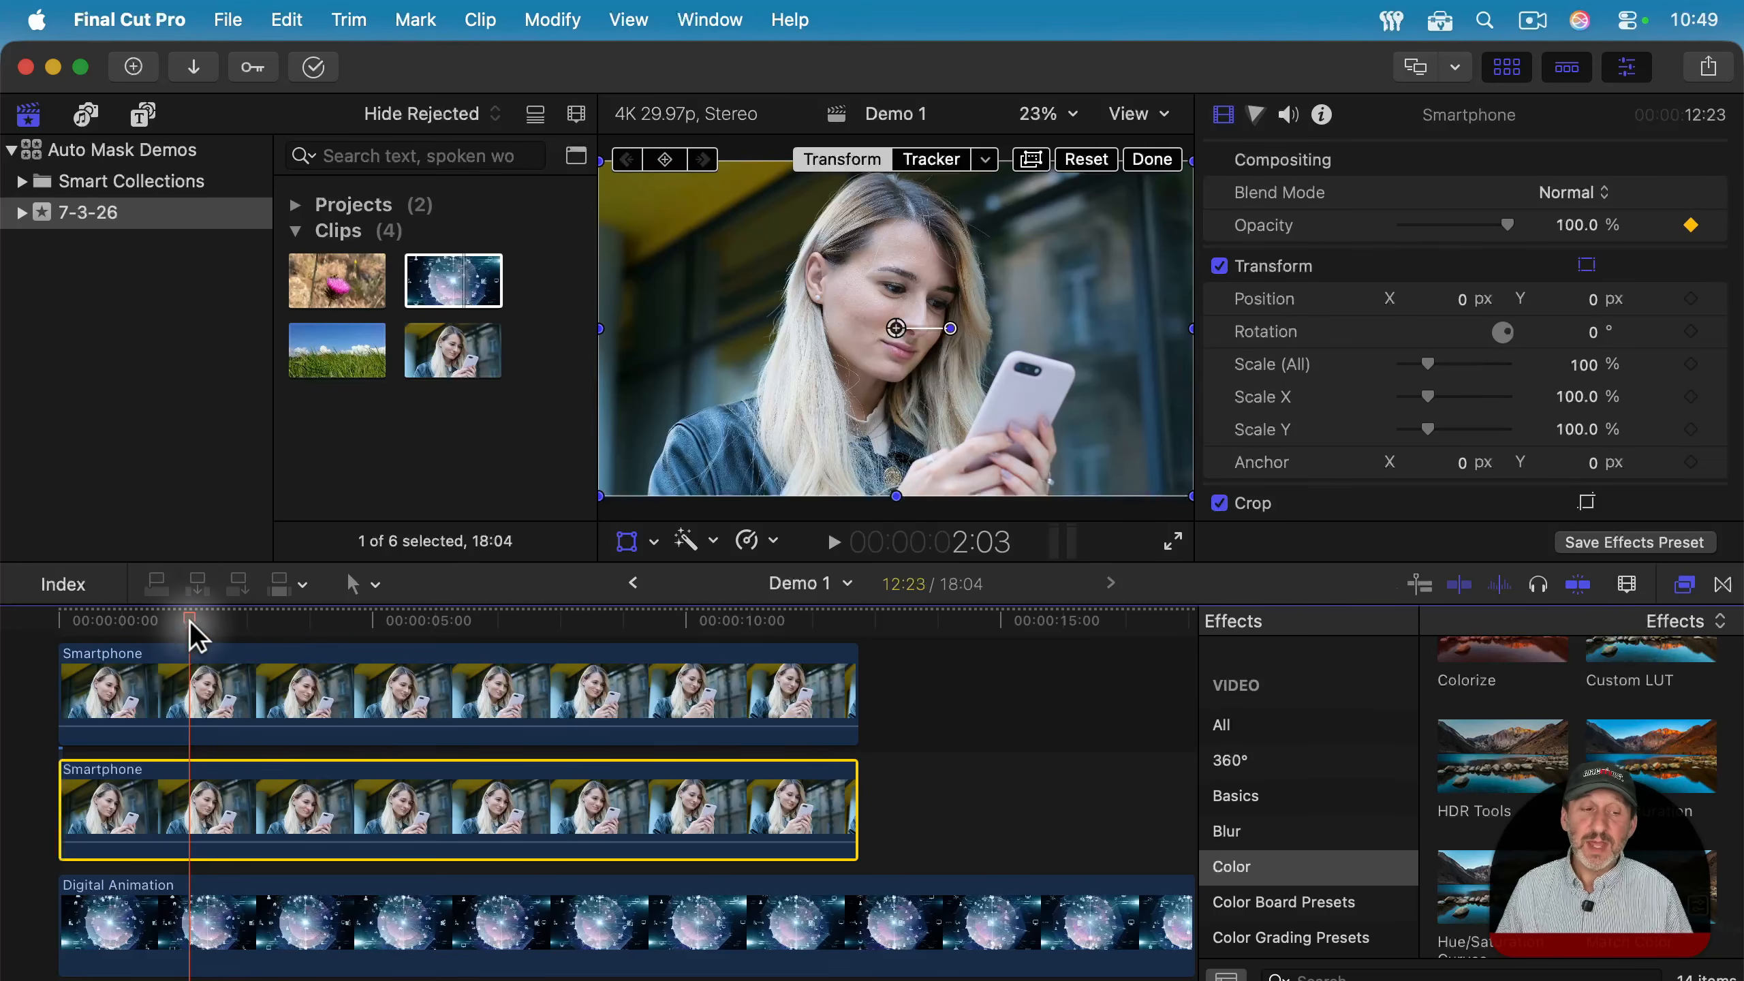
drag(190, 629, 307, 628)
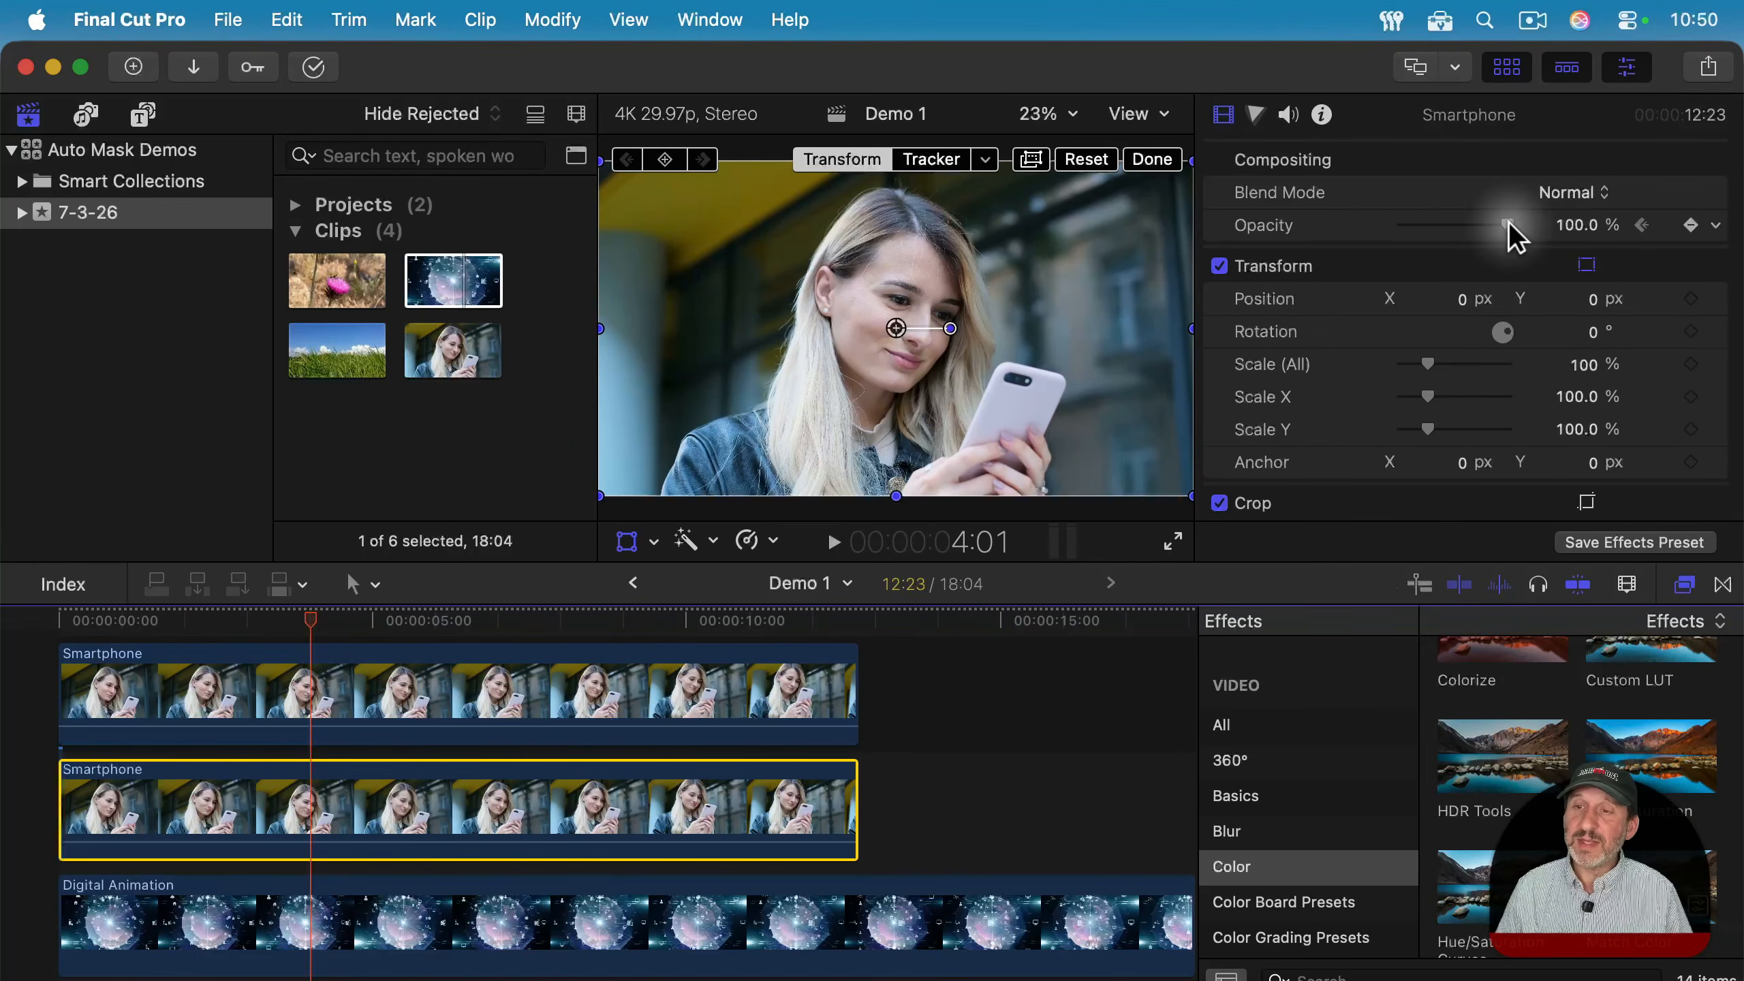
drag(1508, 226, 1311, 228)
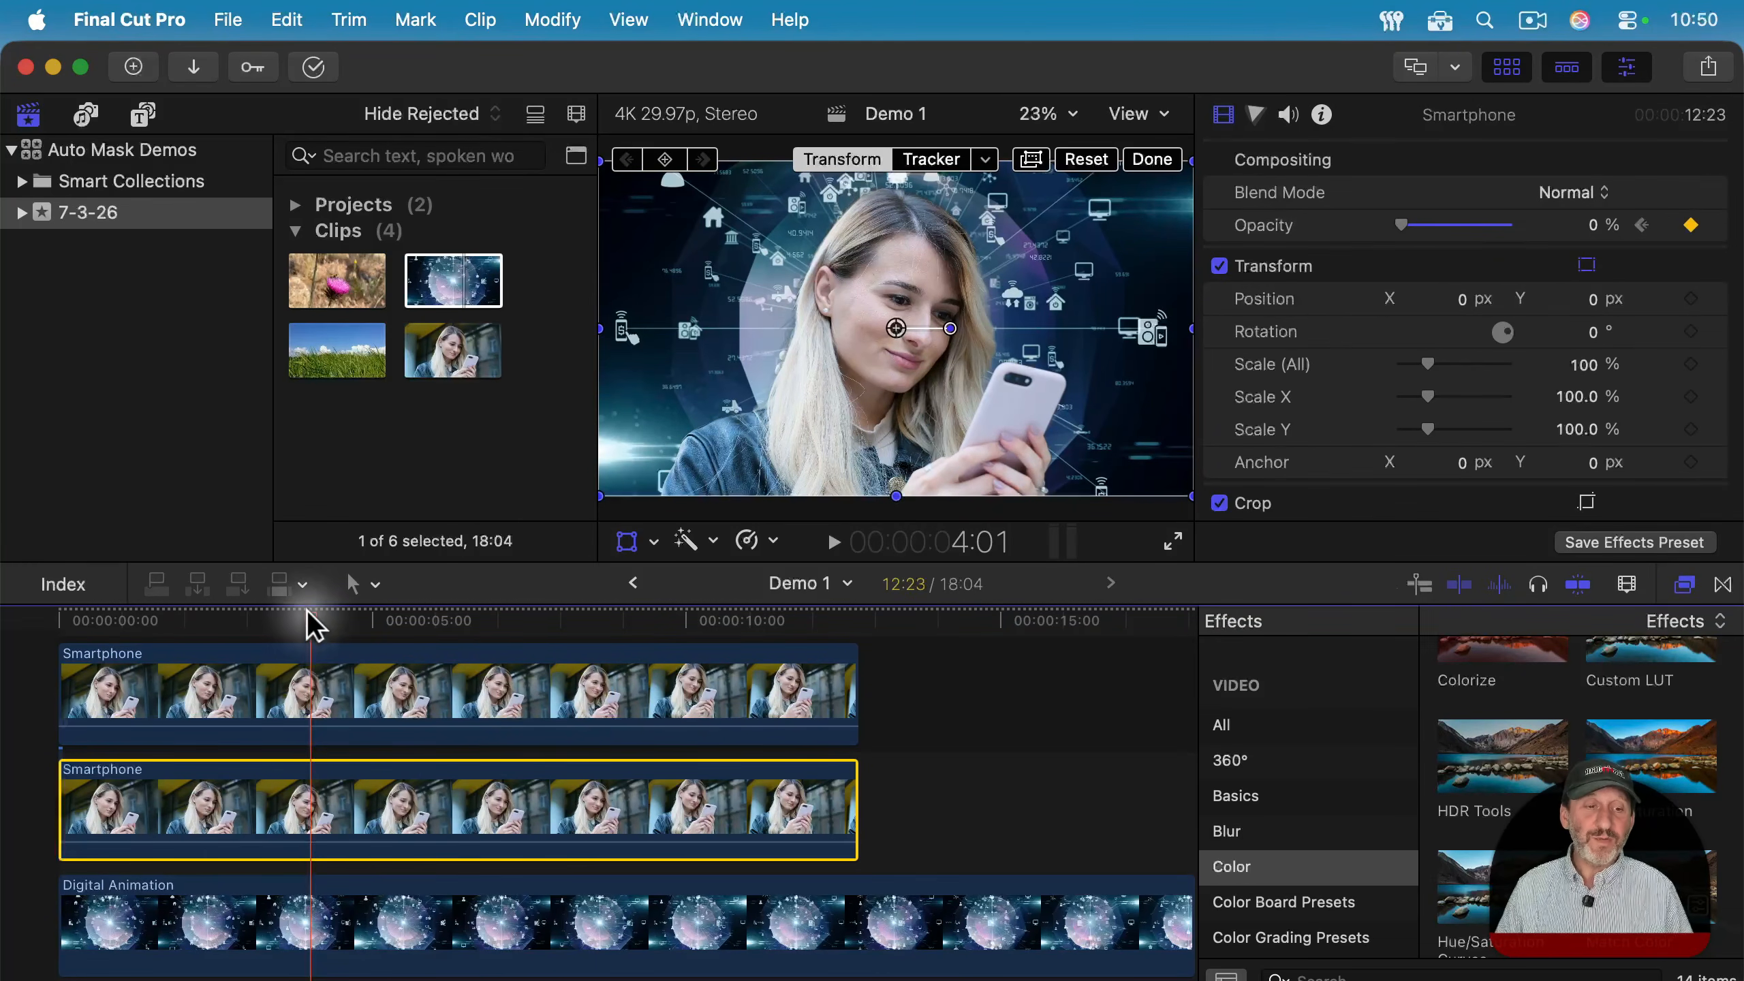
drag(298, 619, 340, 649)
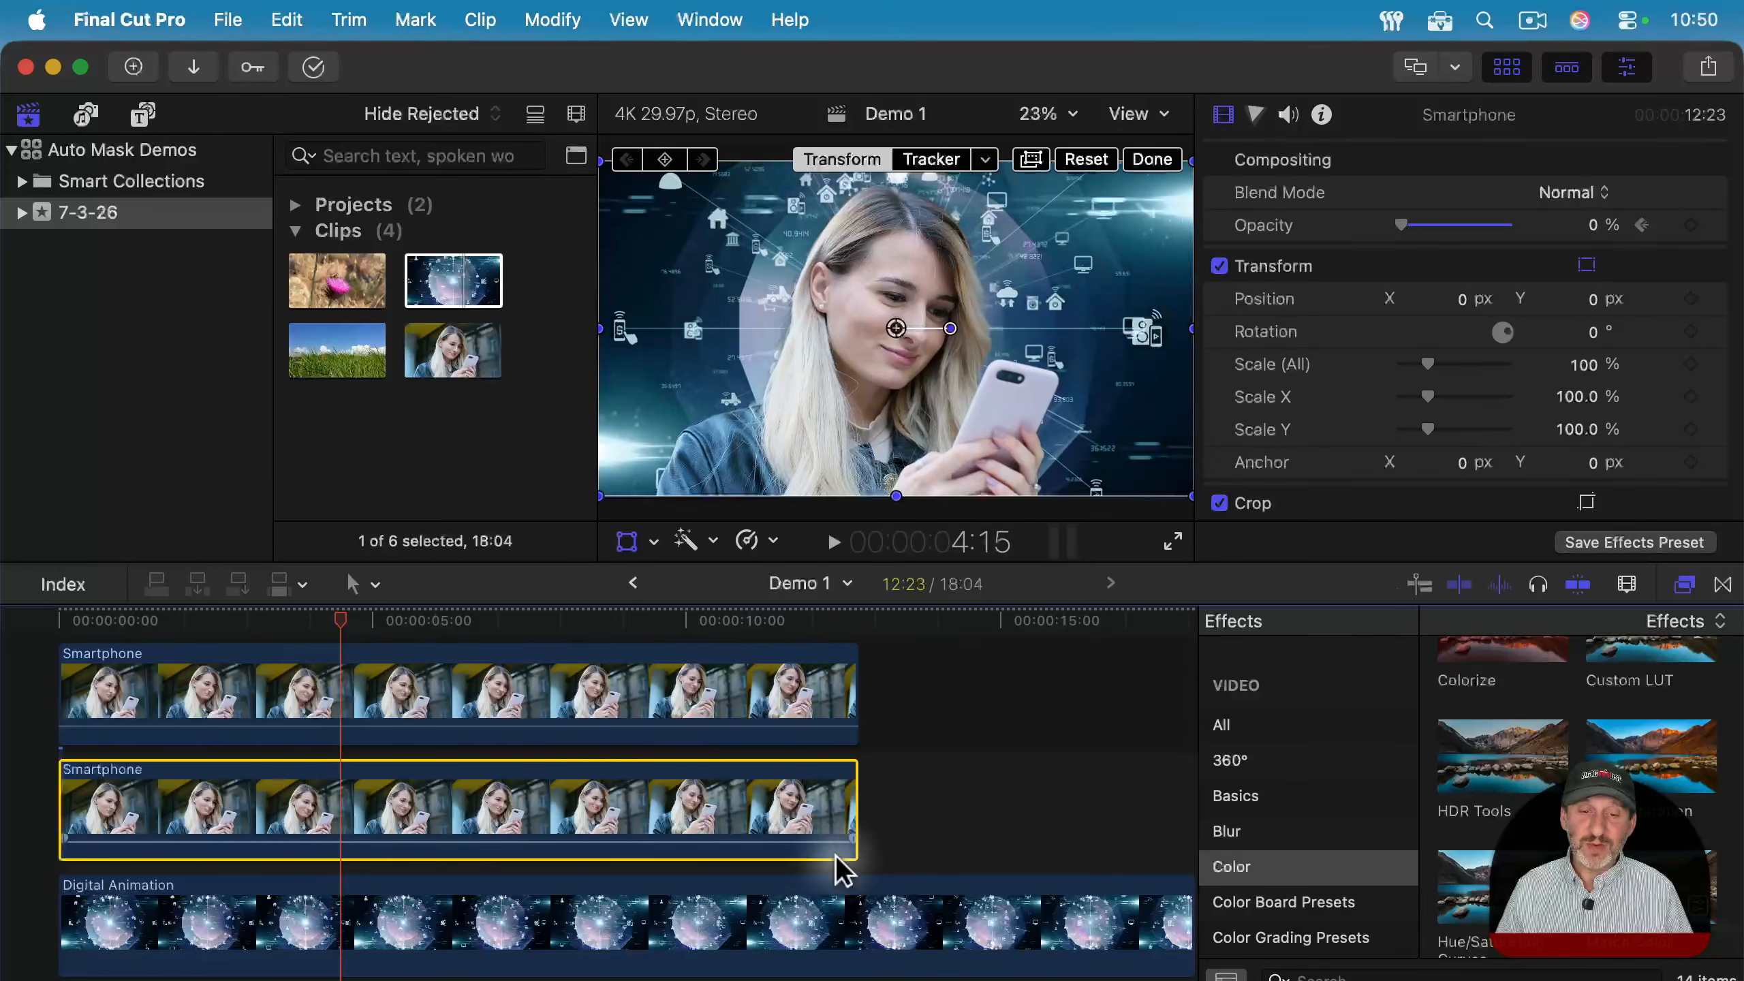
- Trim the end of the middle Smartphone clip to a duration of 6:00 and preview from the start
drag(857, 787, 431, 790)
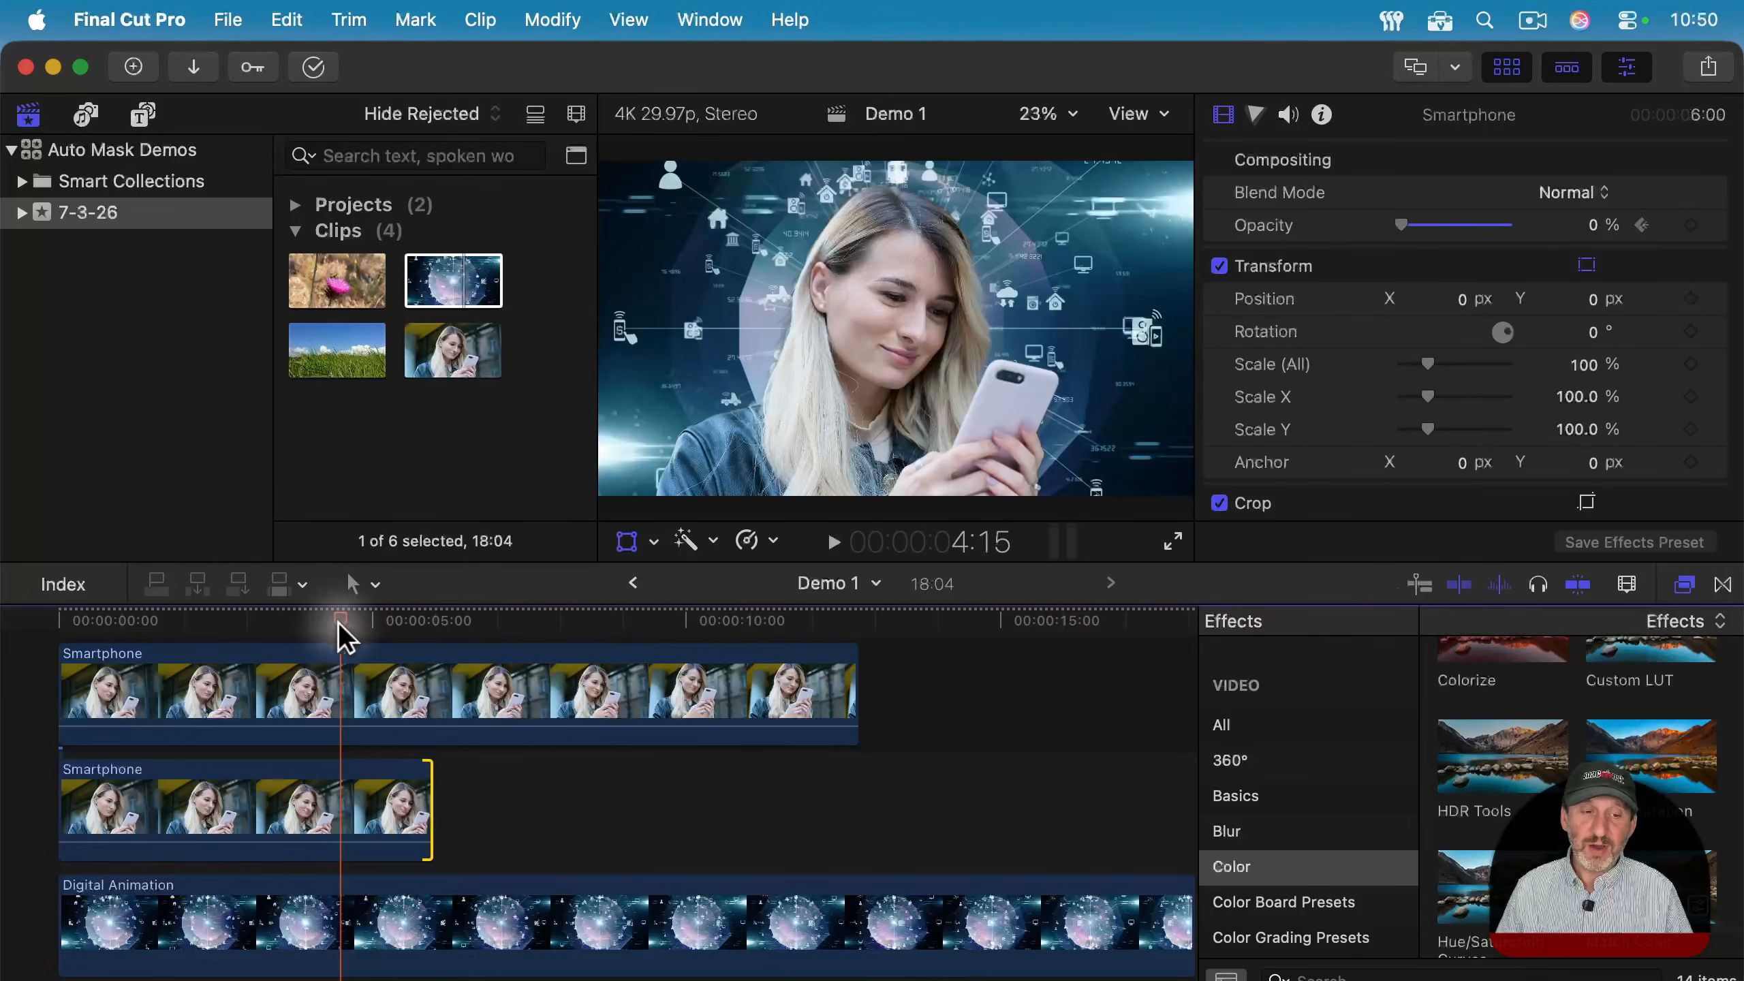
drag(342, 631, 76, 659)
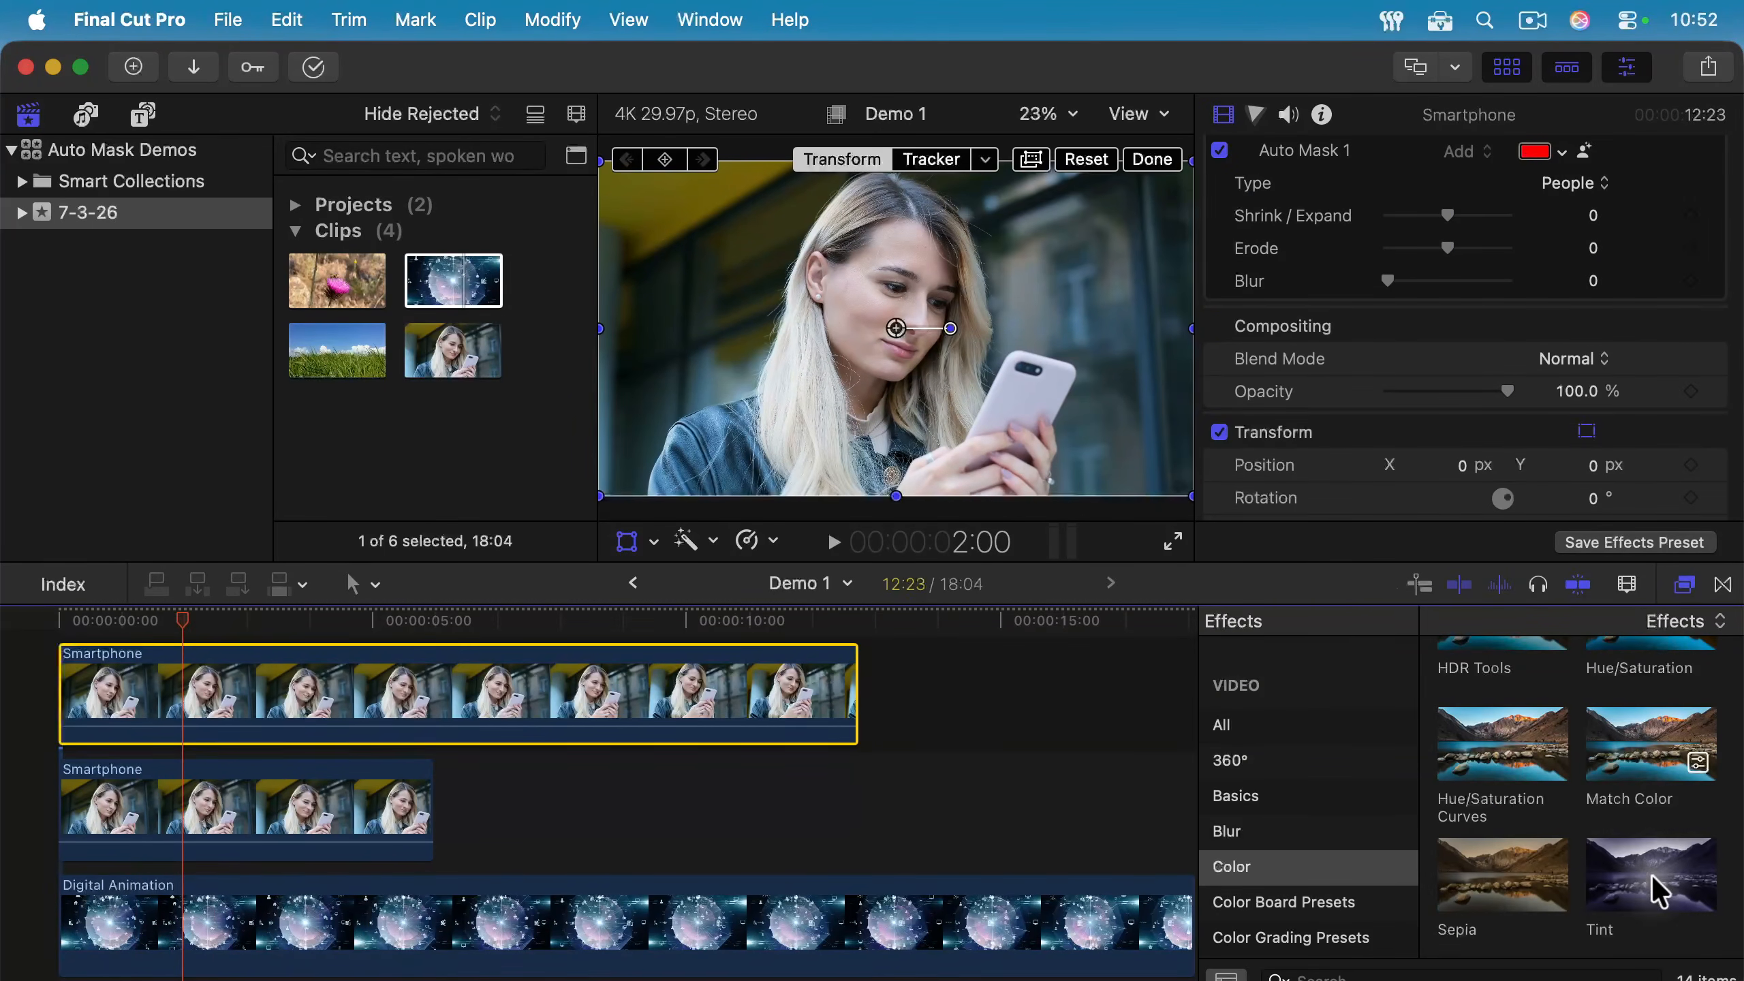
- Apply the Tint effect to the top Smartphone clip and change its tint color to a bright blue
drag(1657, 889, 453, 697)
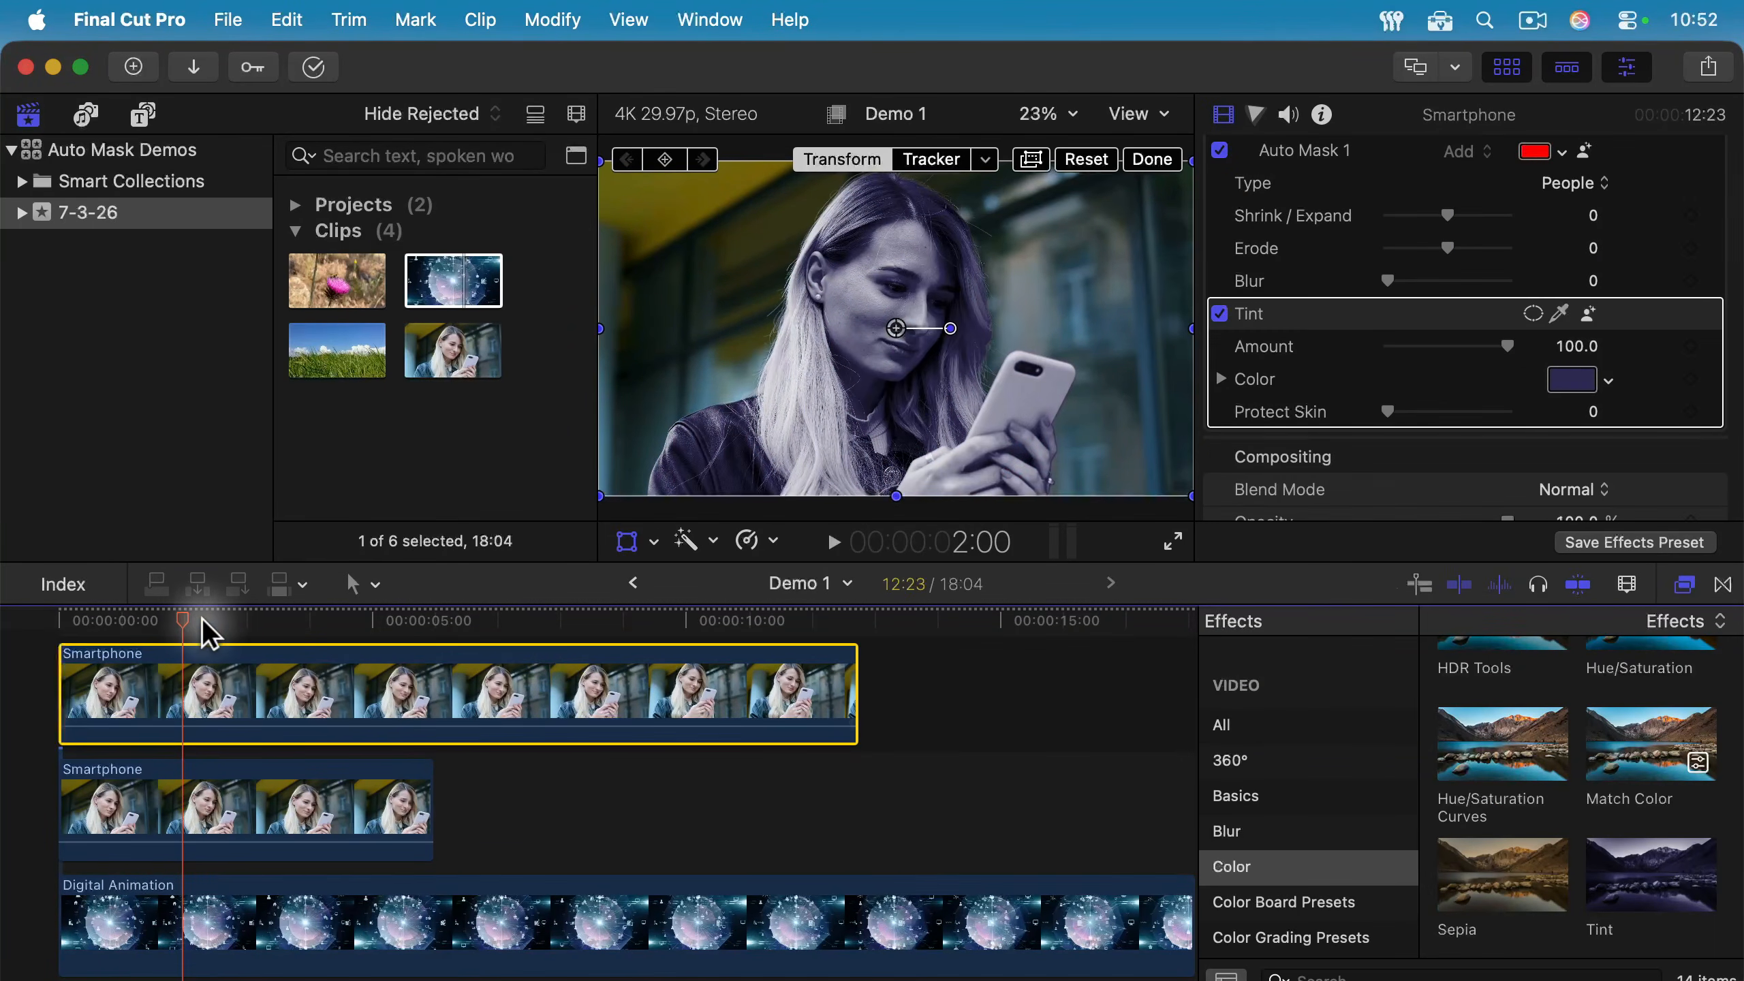
click(1603, 382)
mouse_move(1502, 539)
mouse_down()
mouse_move(1467, 577)
mouse_move(1444, 569)
mouse_move(1491, 569)
mouse_up()
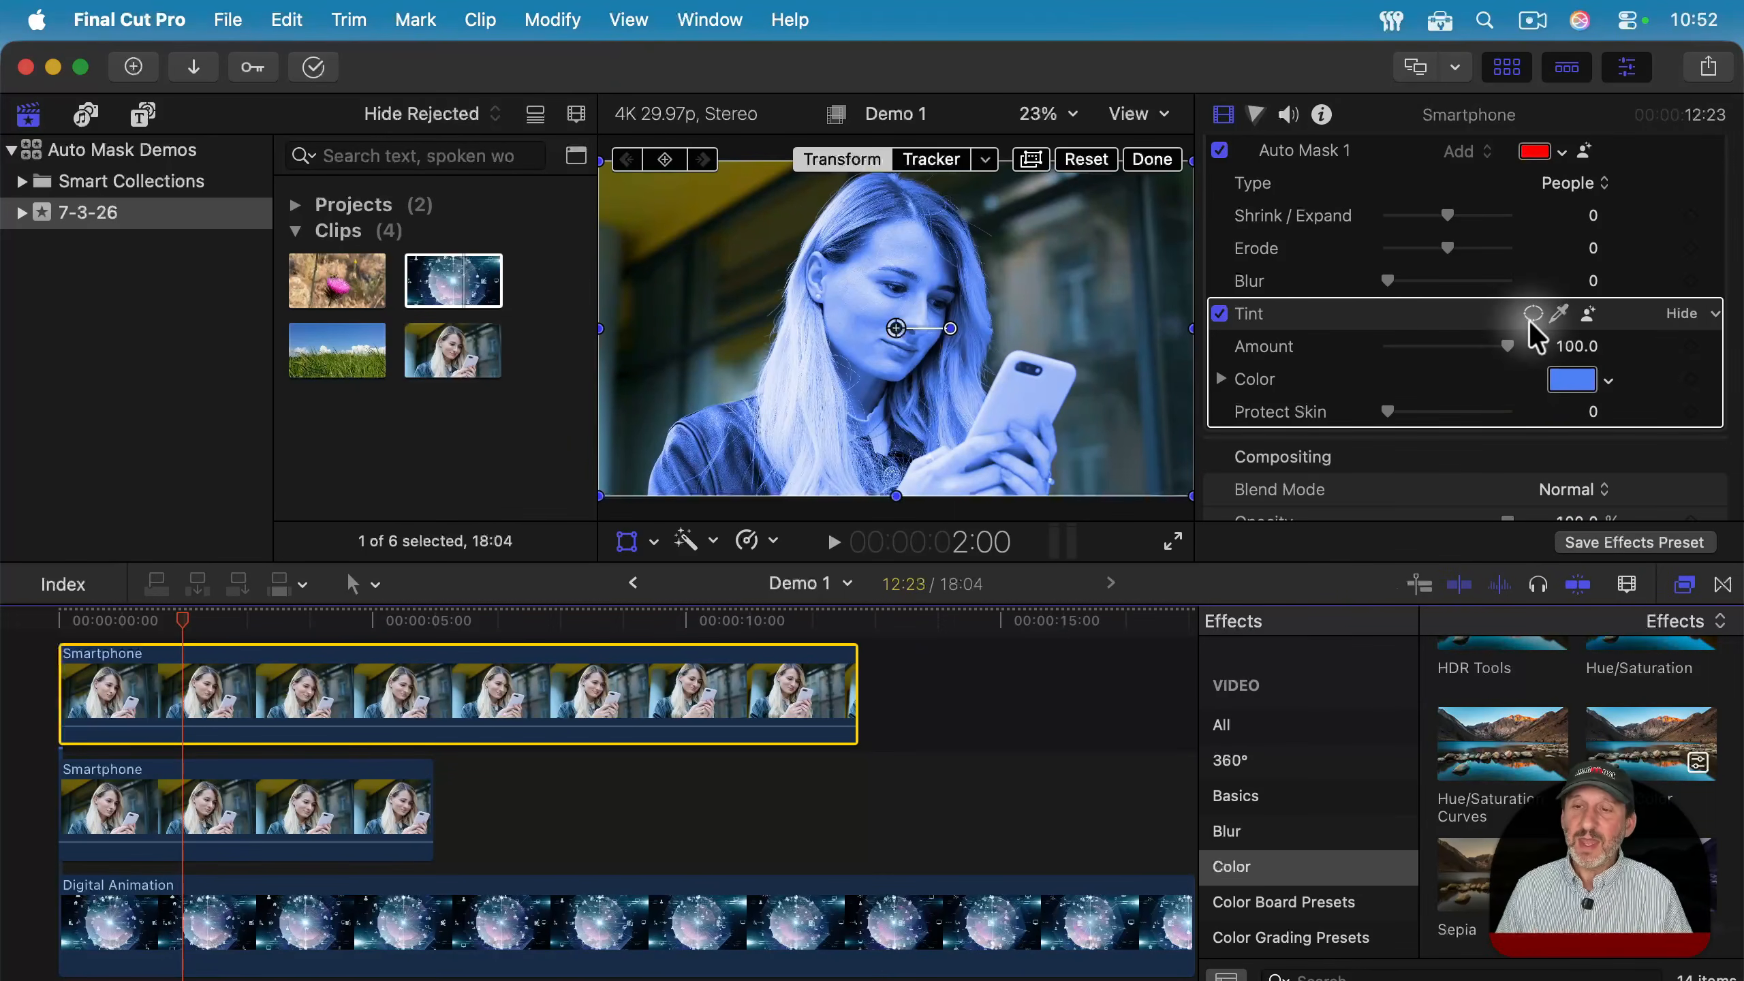
- Fade in the Tint effect on the top Smartphone clip with Amount keyframes of 0 at 2:03 and 66.95 at 4:03, and preview further along
drag(1508, 347, 1226, 347)
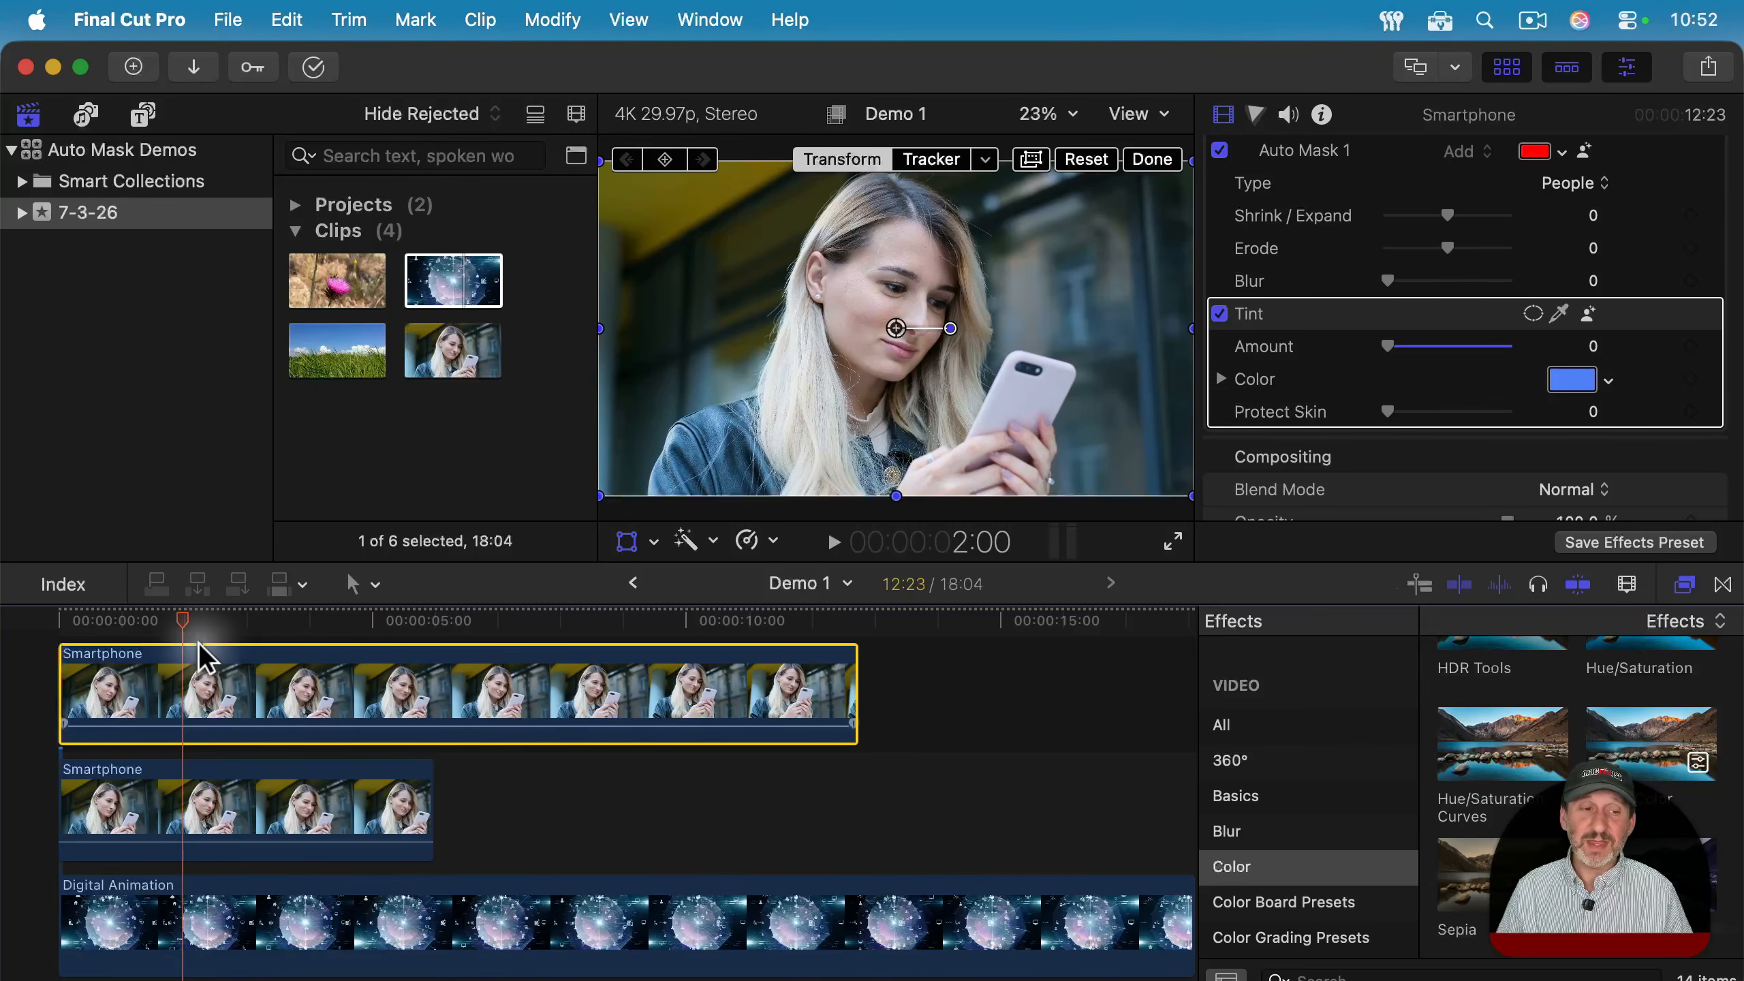
drag(181, 622, 191, 622)
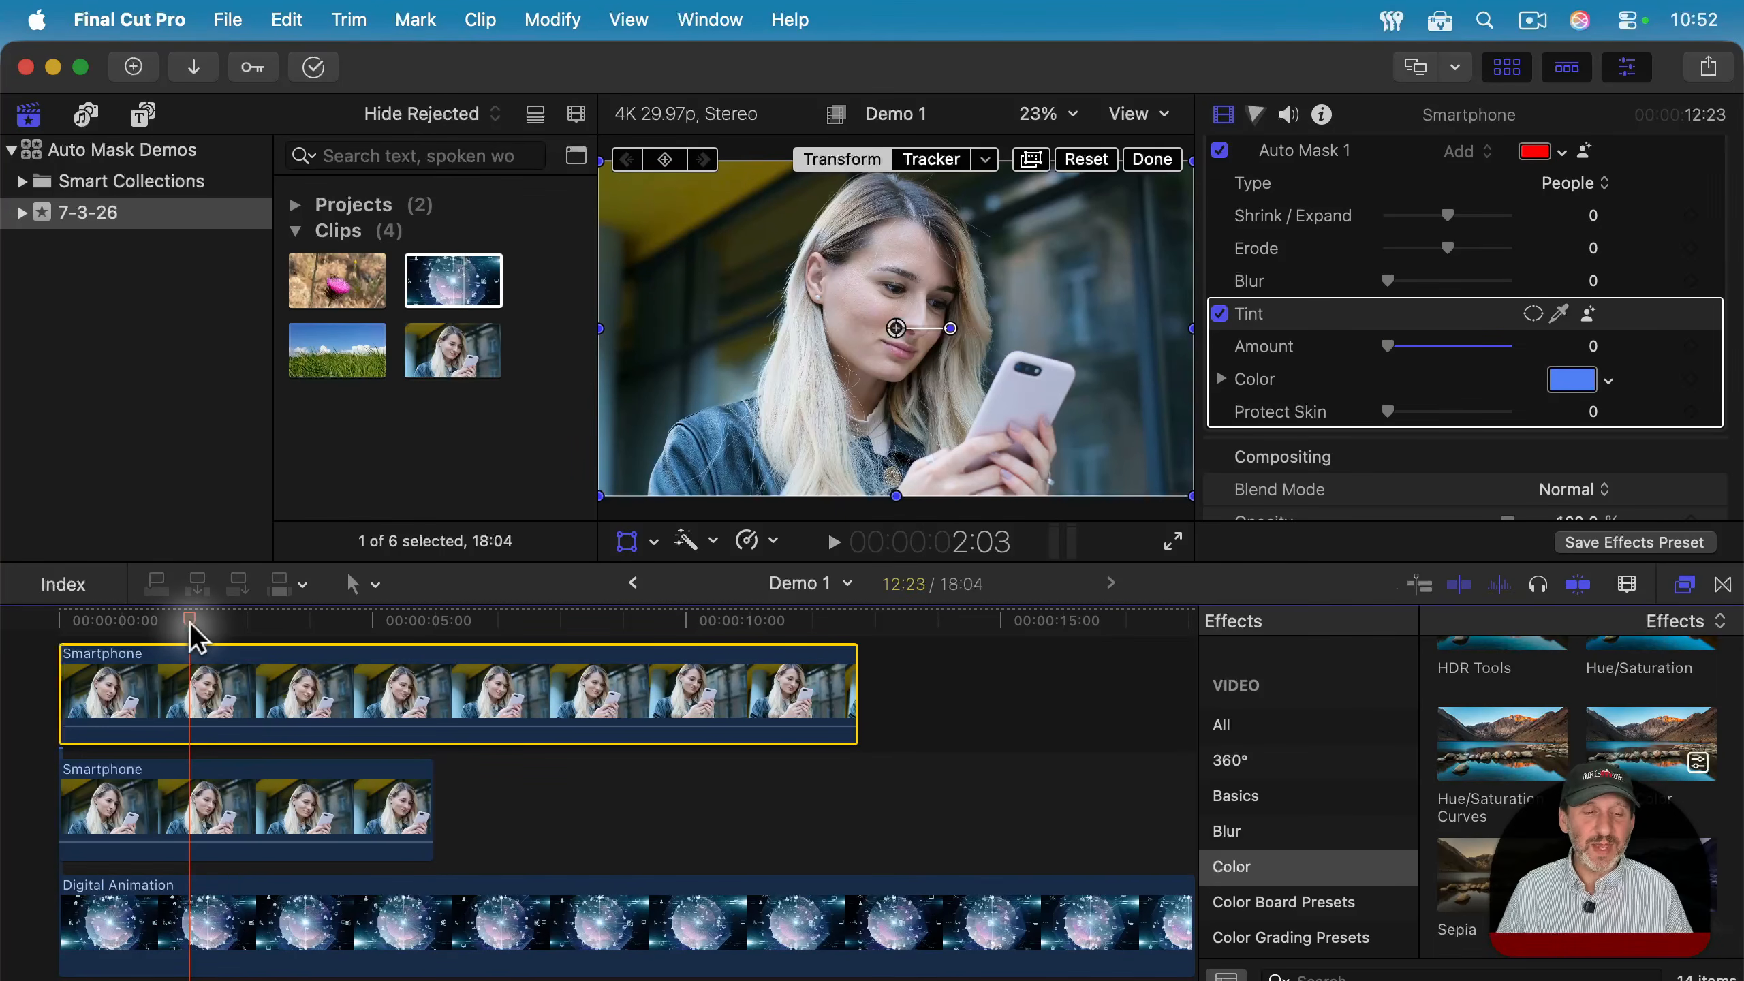
click(1690, 346)
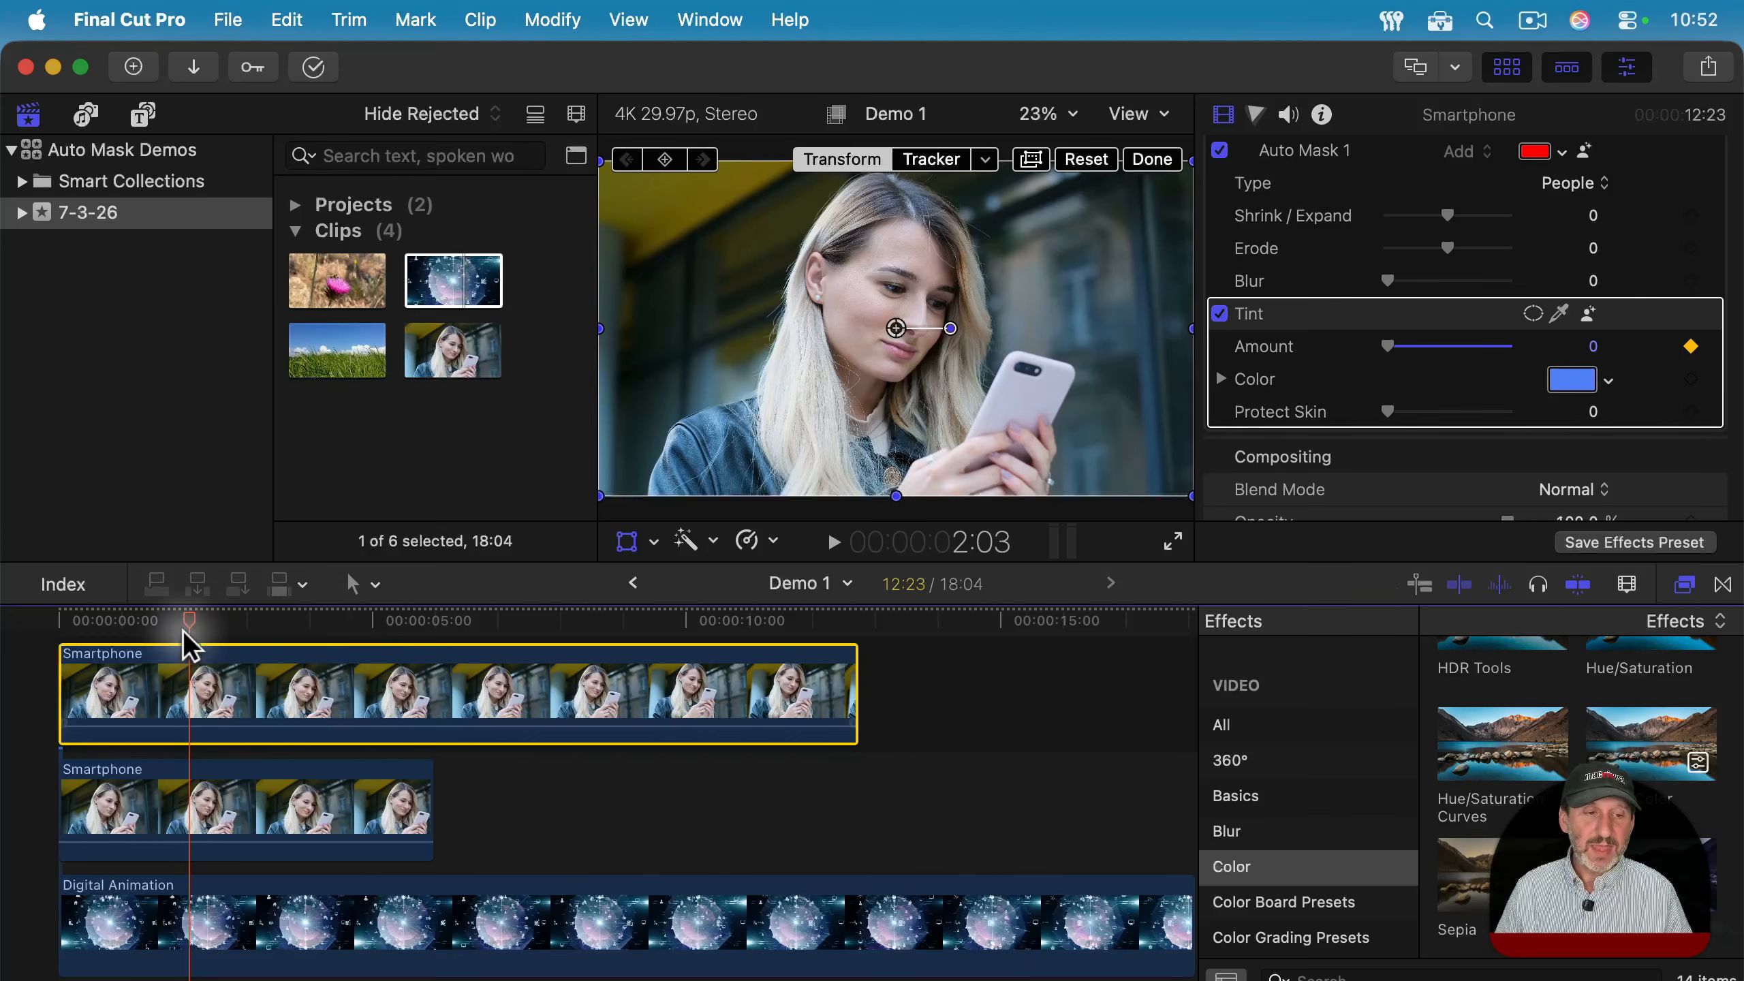
drag(187, 622, 315, 621)
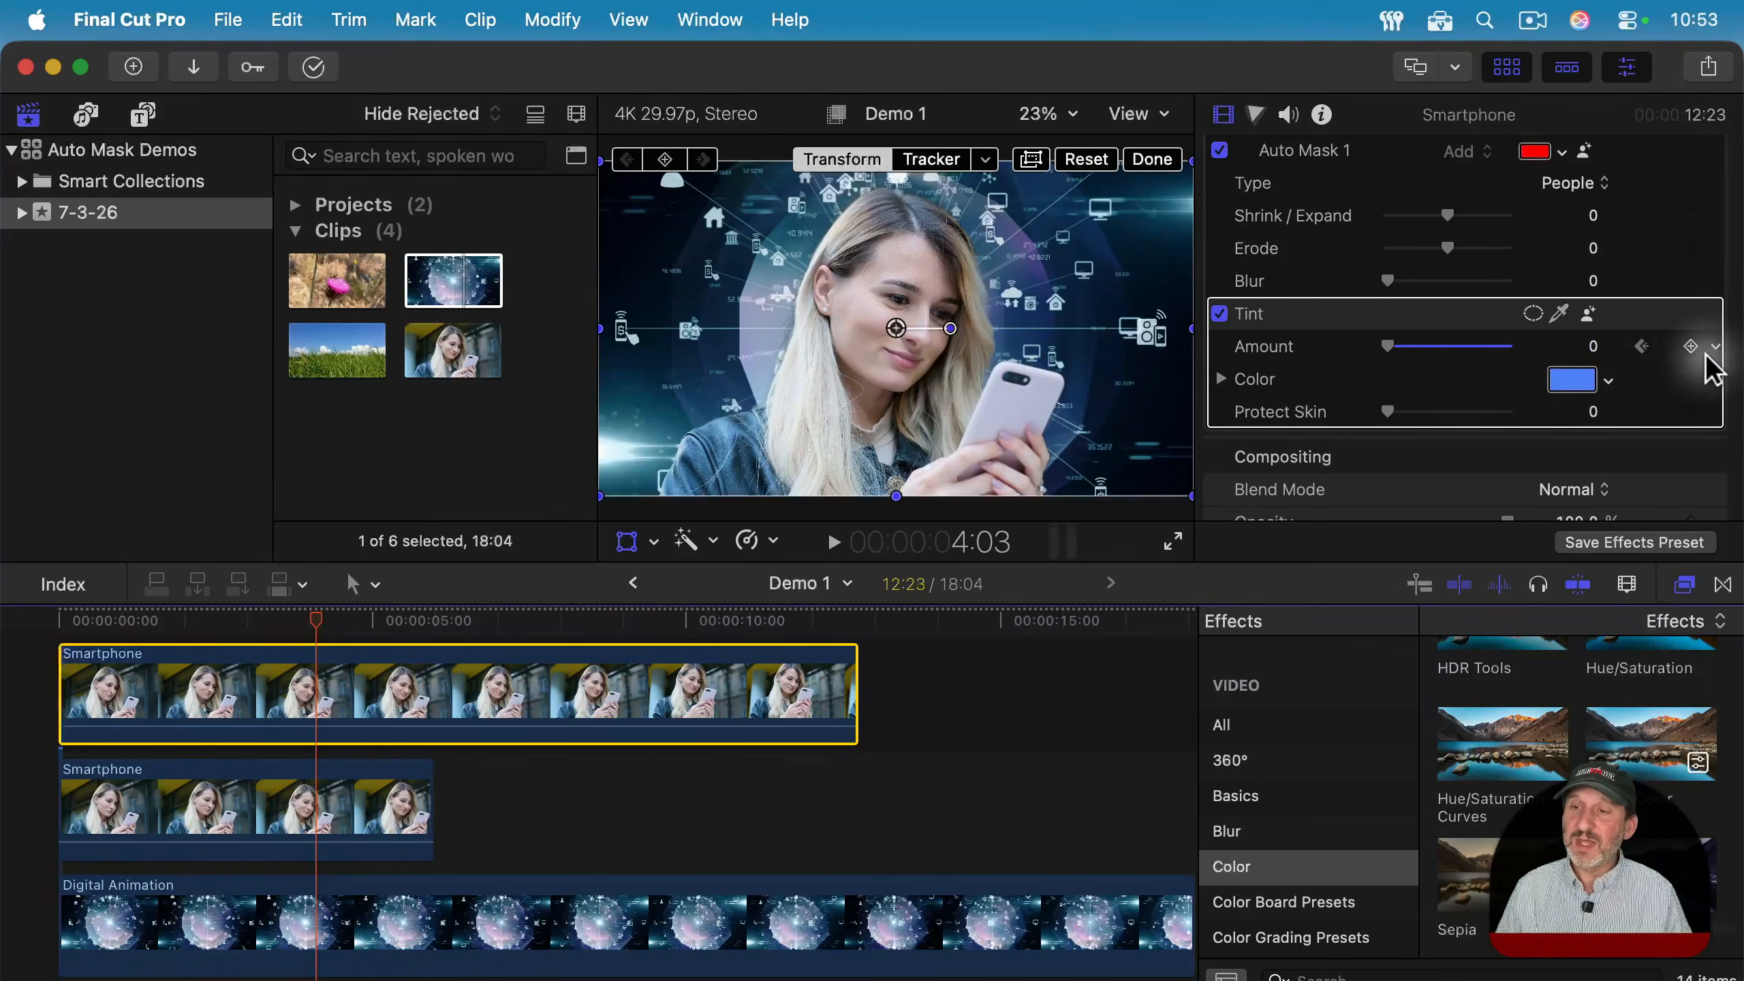
drag(1394, 343, 1469, 342)
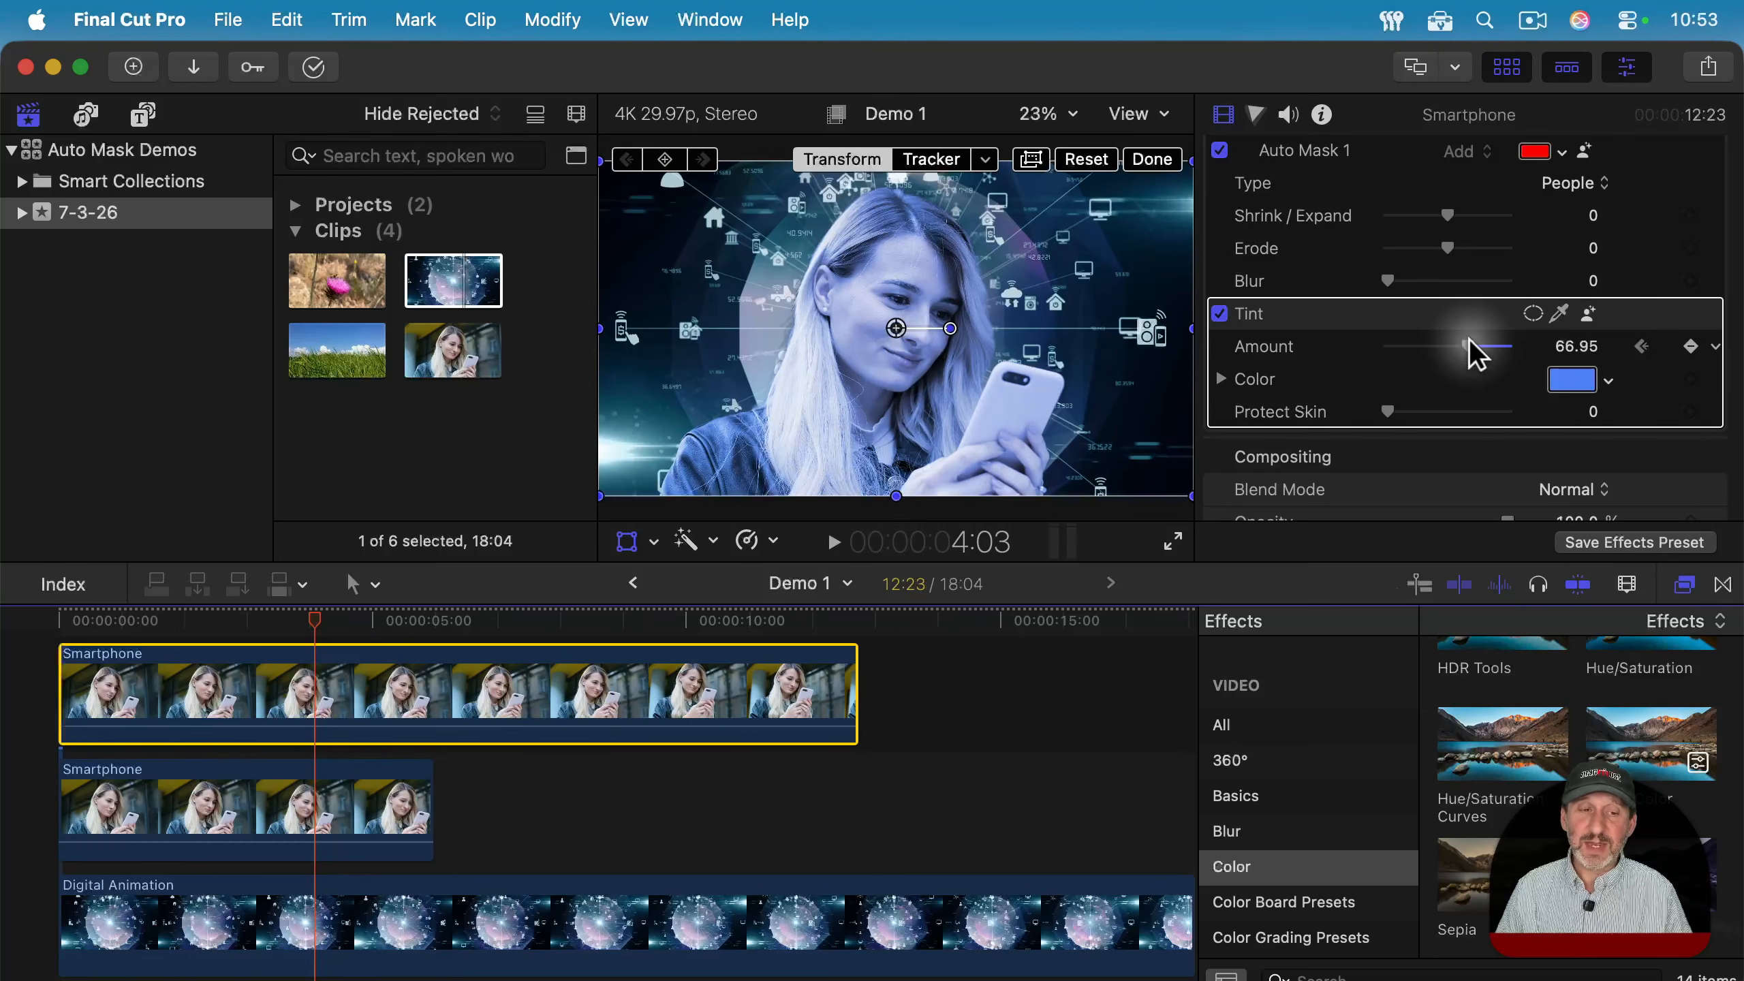
drag(313, 622, 401, 641)
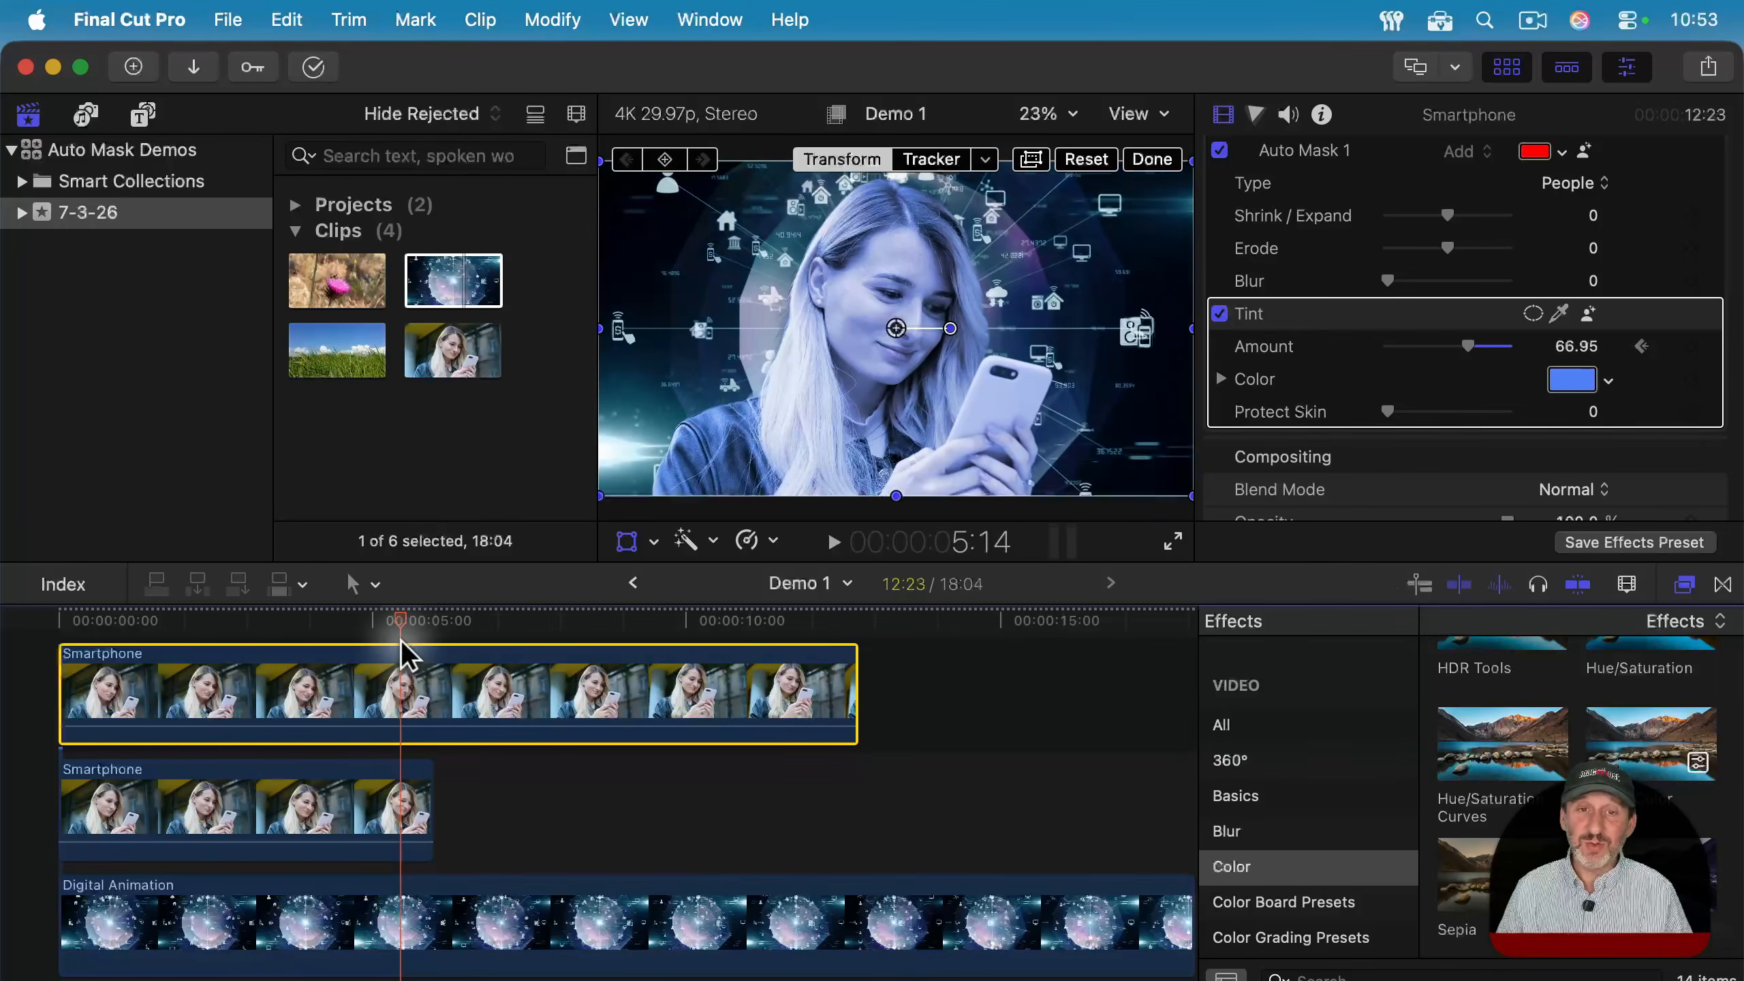